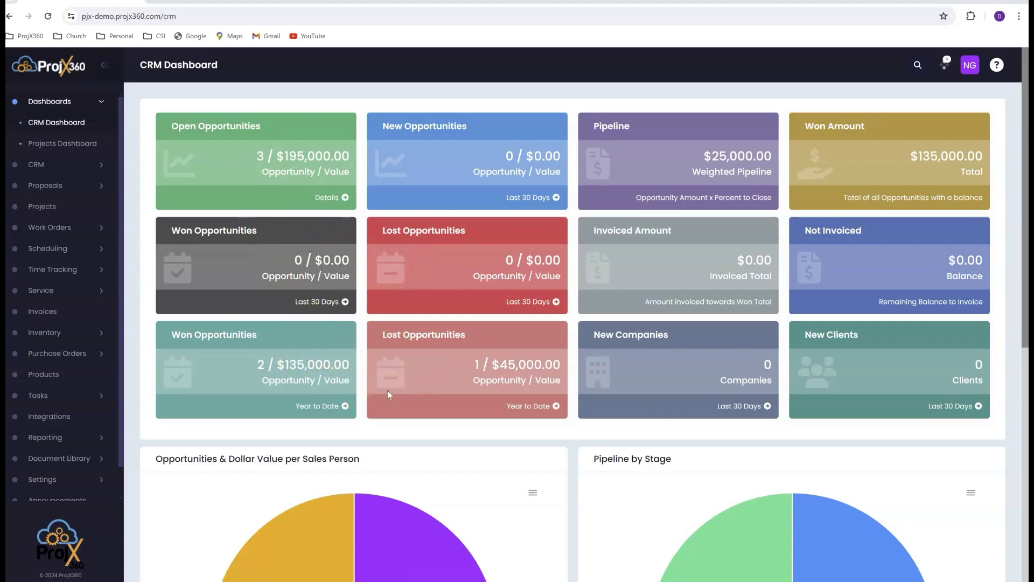
Examine the CRM dashboard's opportunity tiles and its sales-person and pipeline-stage charts
scroll(387, 390, "down", 3)
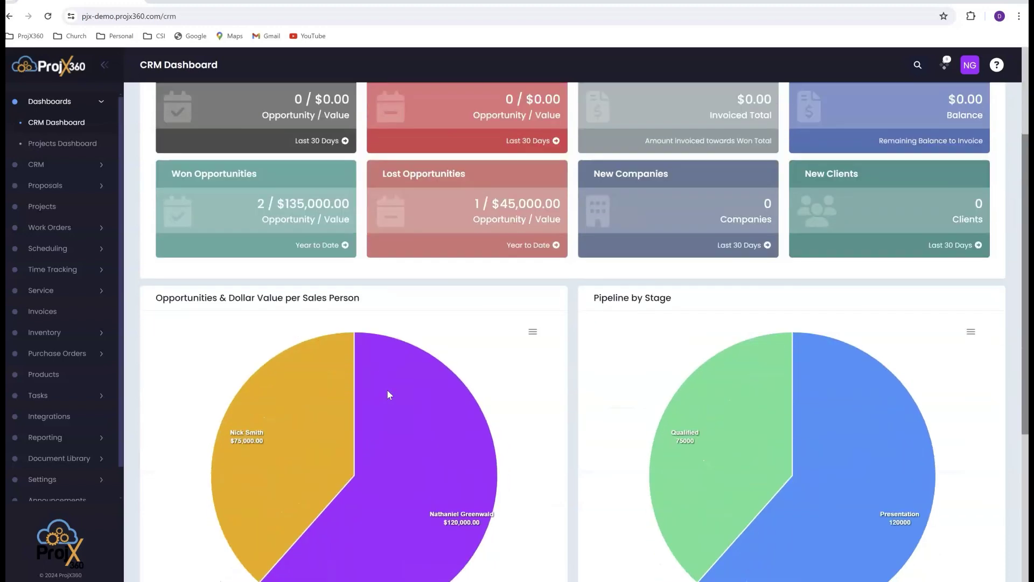
mouse_move(396, 422)
mouse_move(296, 453)
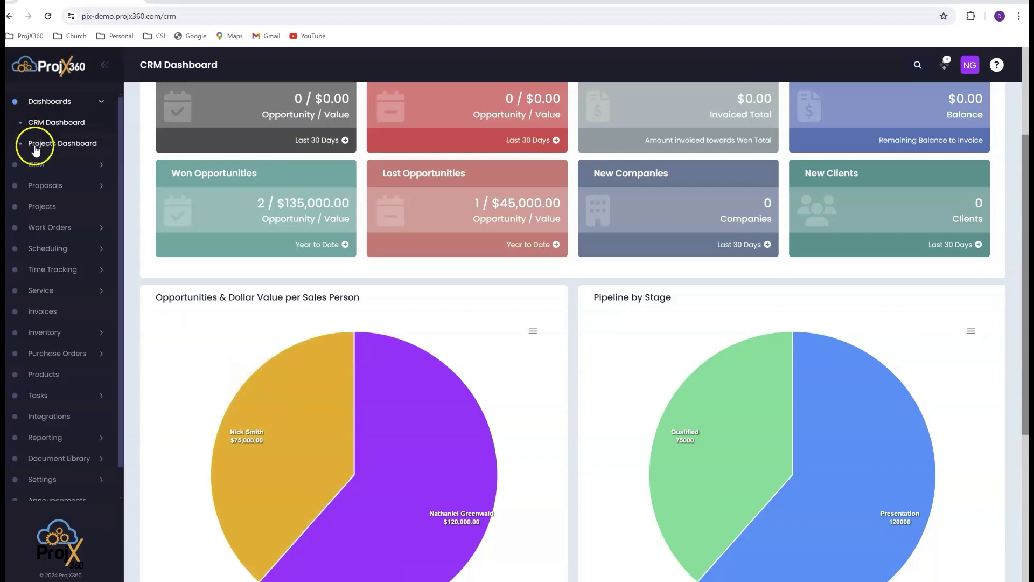
Go to the CRM client list and open the form for adding a new client
left_click(52, 164)
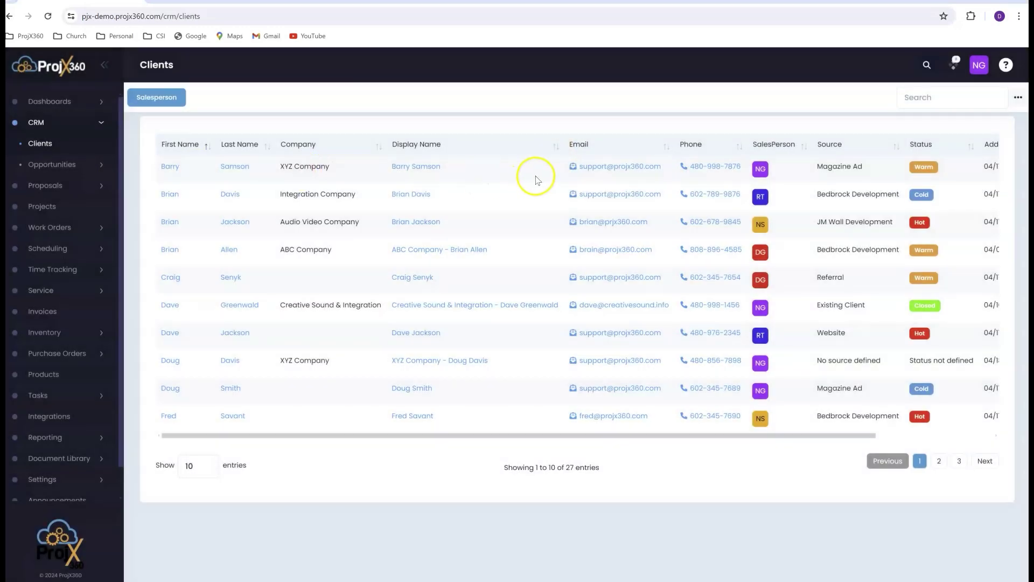
left_click(1019, 99)
left_click(916, 146)
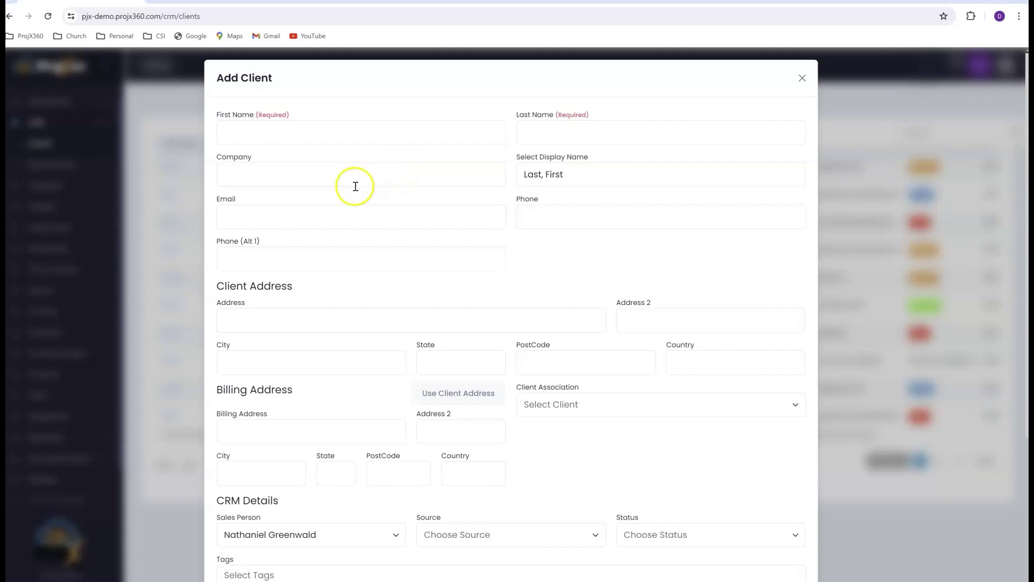
Examine the new client form's address, source, status, tag and custom fields, and close it without saving
scroll(310, 212, "down", 2)
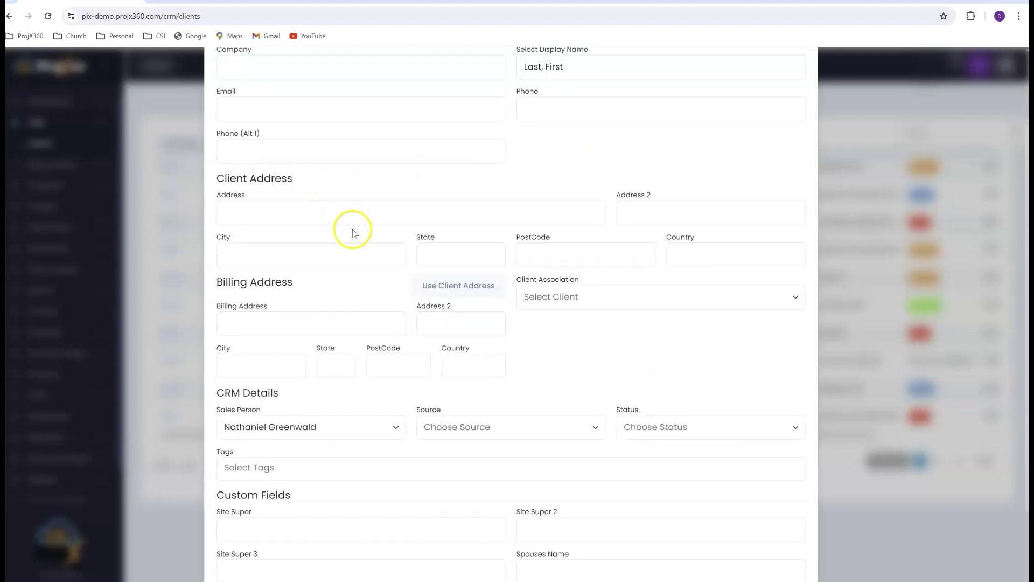
scroll(293, 283, "down", 2)
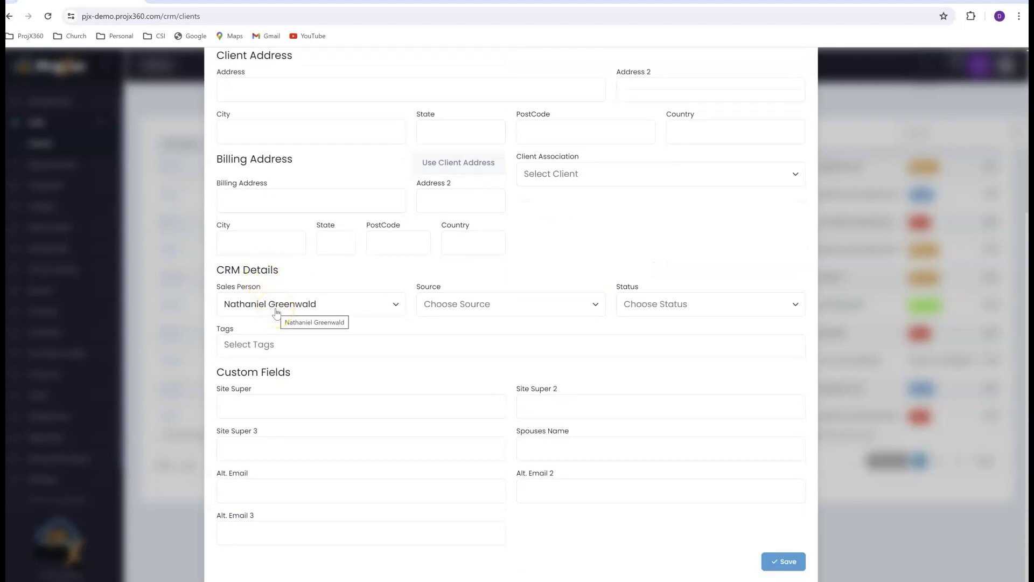
left_click(450, 304)
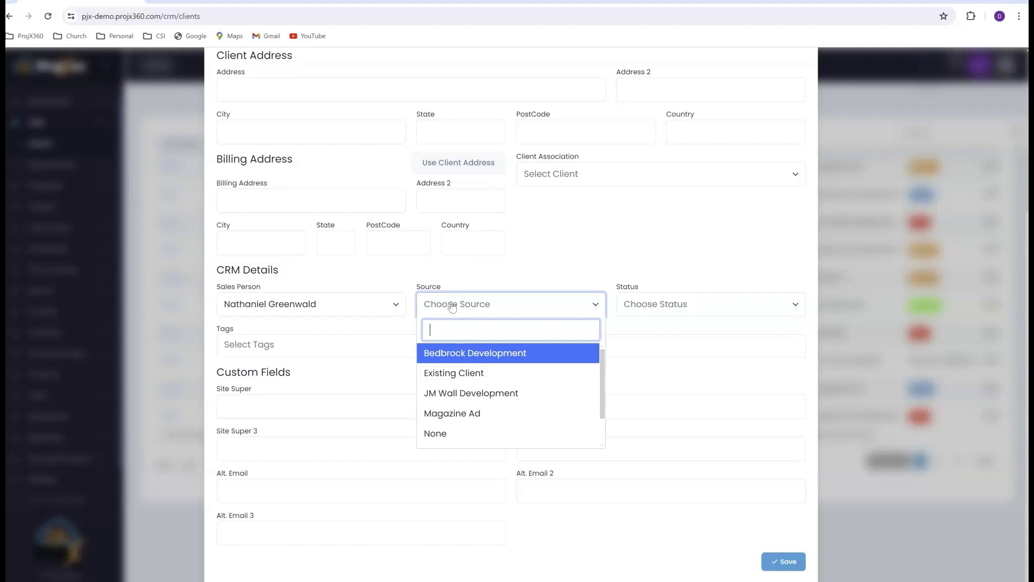
left_click(662, 305)
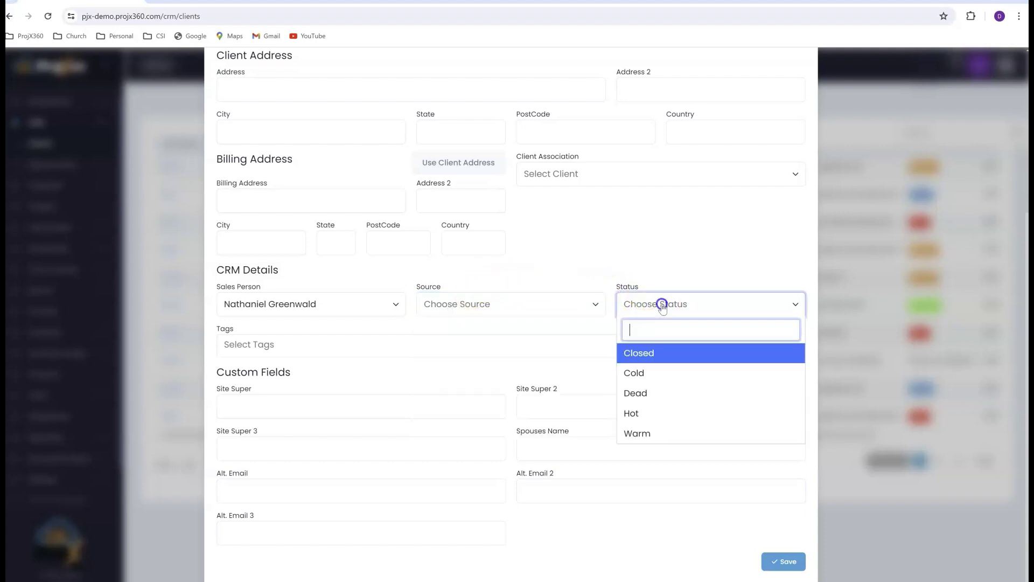
left_click(460, 350)
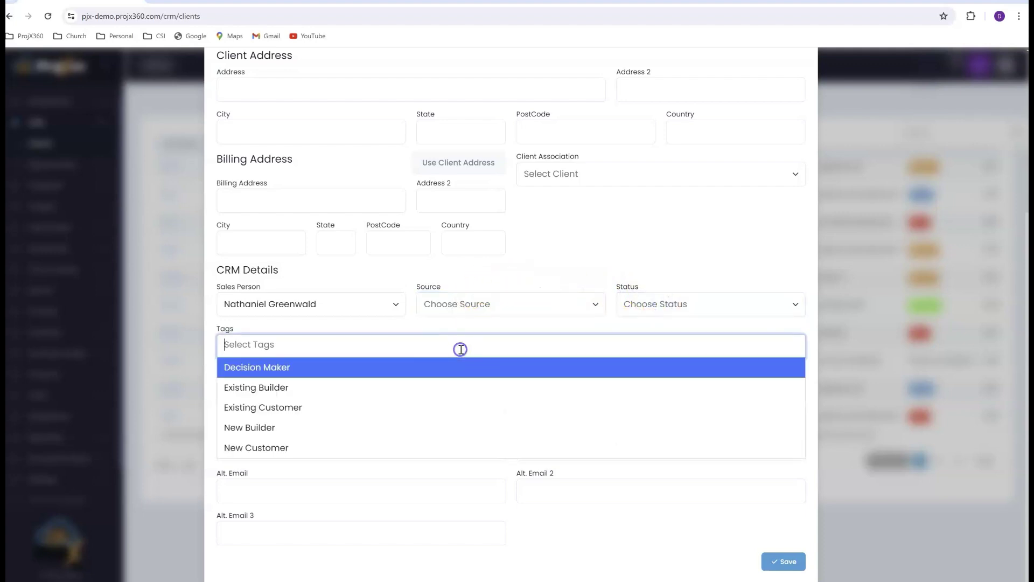
left_click(483, 273)
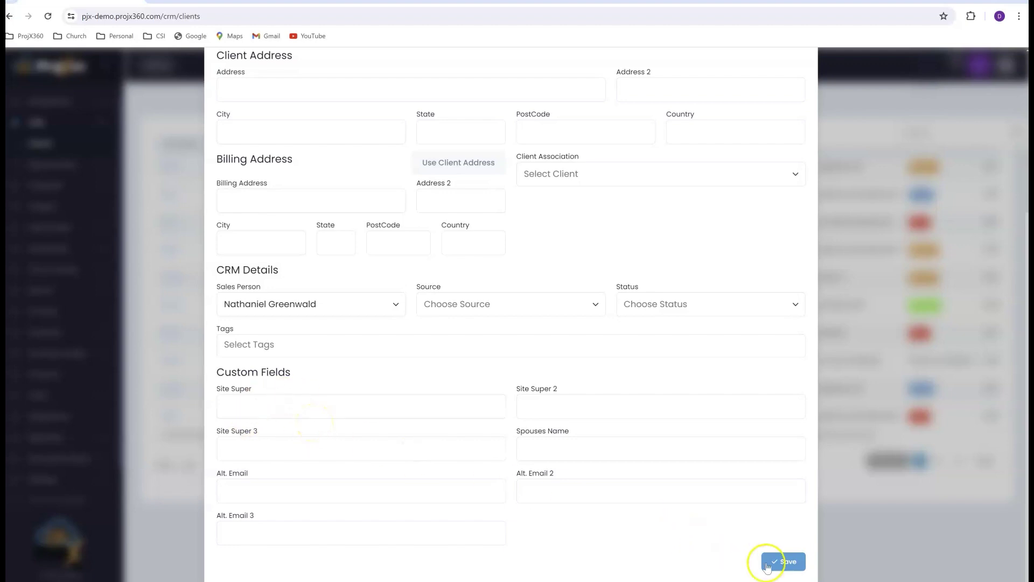
scroll(742, 296, "up", 5)
left_click(801, 79)
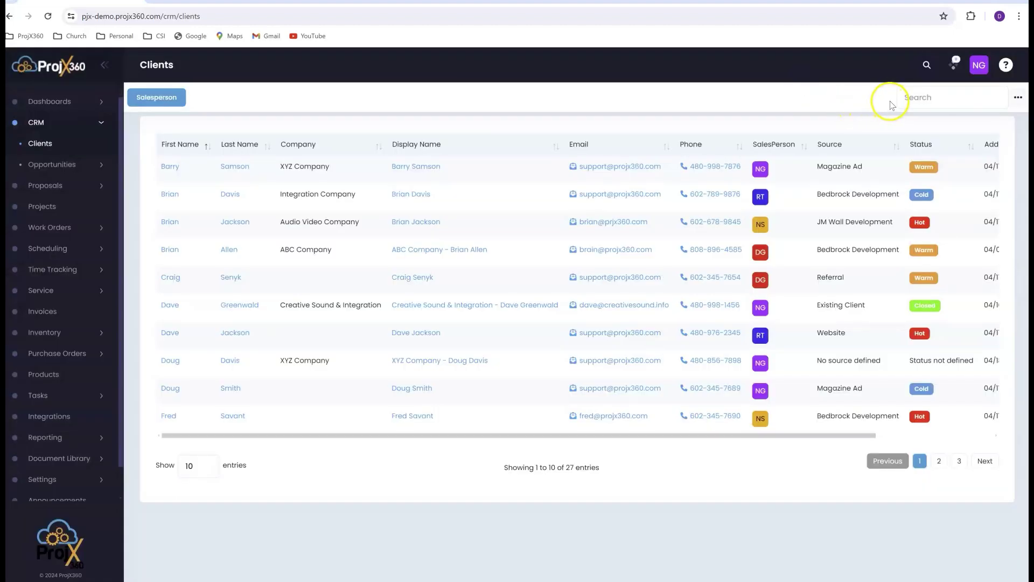
Search the client list by the ABC Company contact's last name and open that client's record
left_click(927, 101)
type("alle")
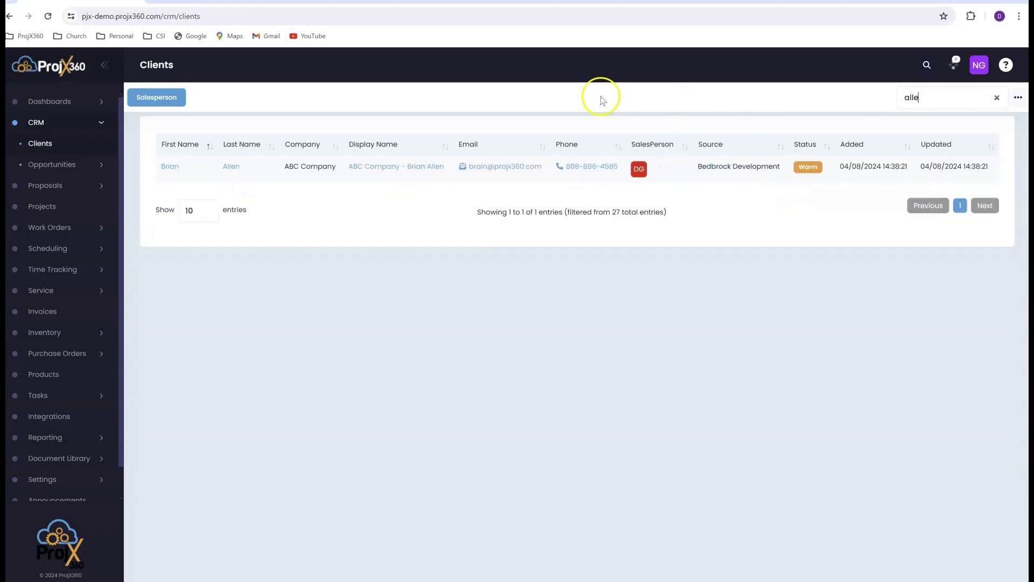
left_click(229, 170)
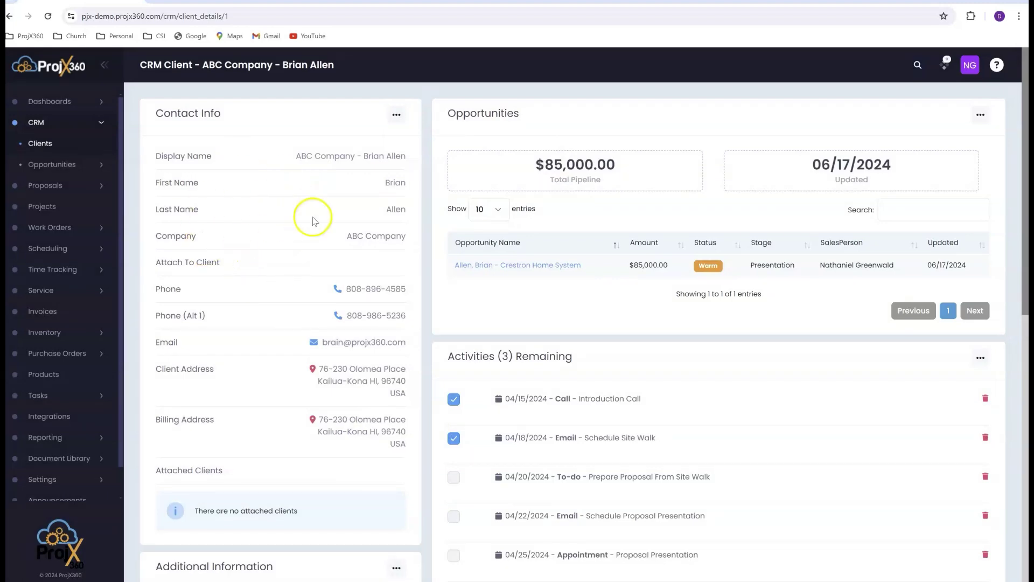
Examine the client record's additional information, opportunities, activities, notes and associated projects, proposals, work orders and invoices
scroll(277, 267, "down", 9)
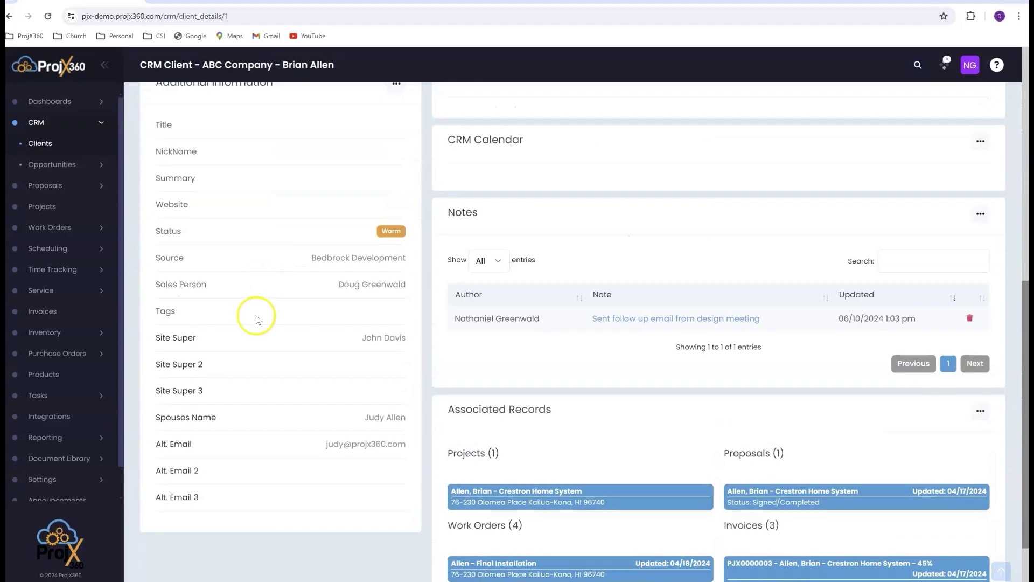
scroll(242, 420, "up", 9)
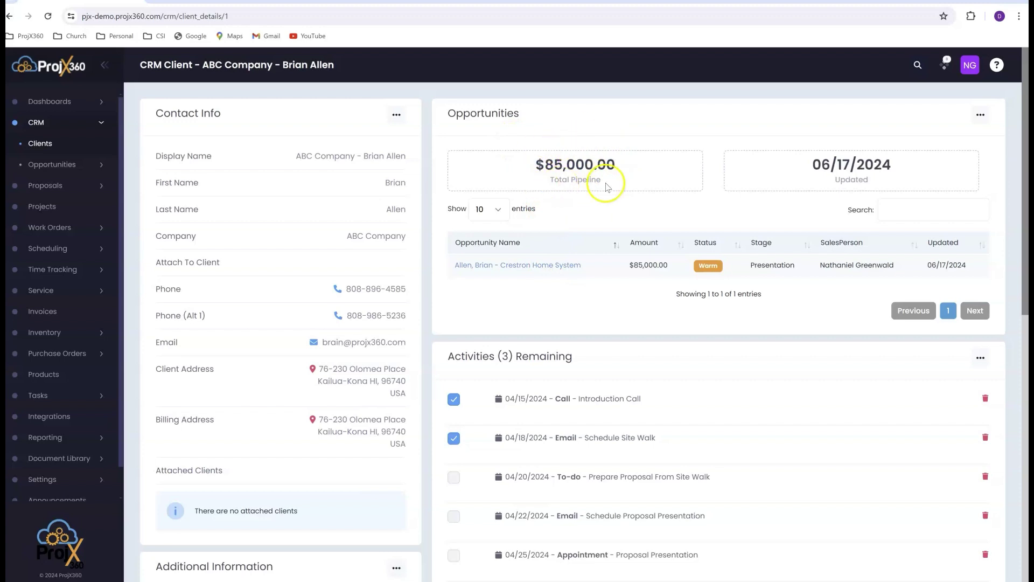
scroll(577, 281, "down", 3)
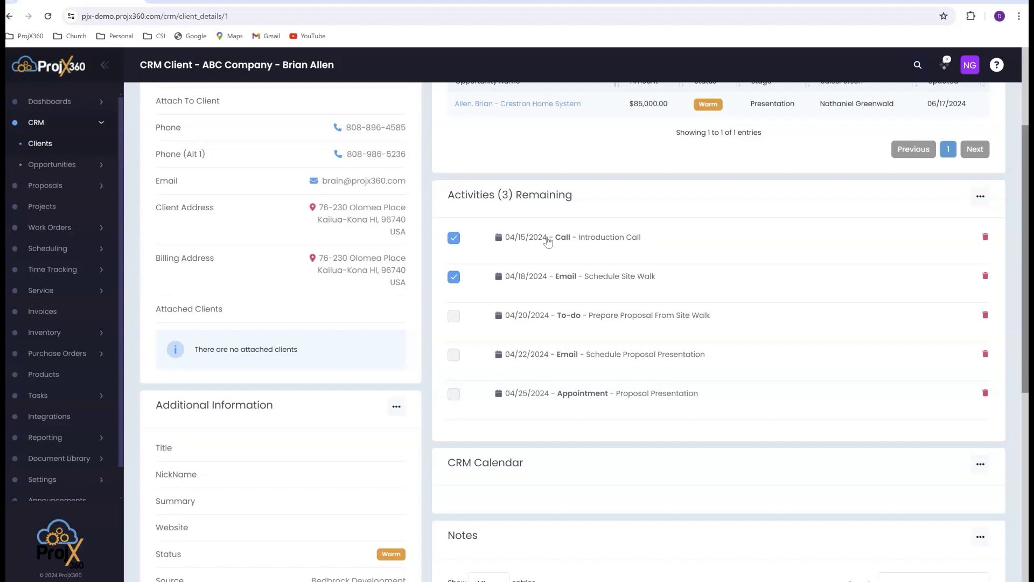
scroll(548, 242, "down", 5)
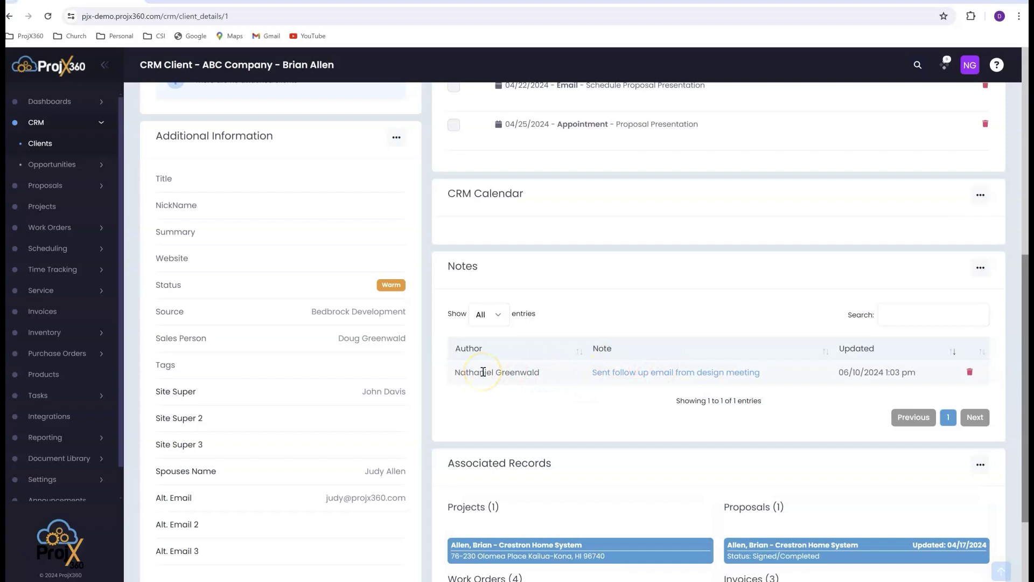
scroll(787, 338, "down", 2)
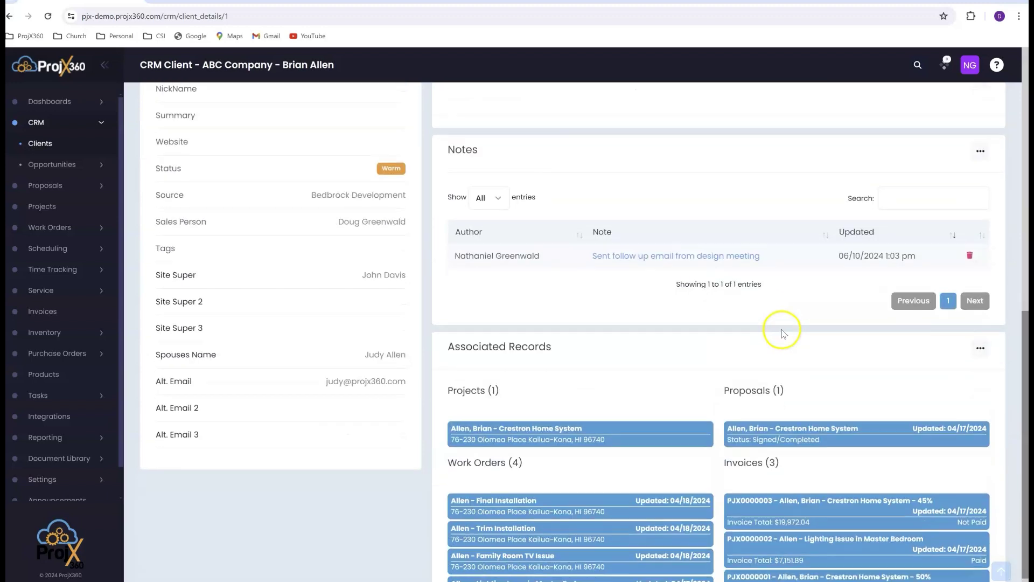
scroll(781, 333, "down", 1)
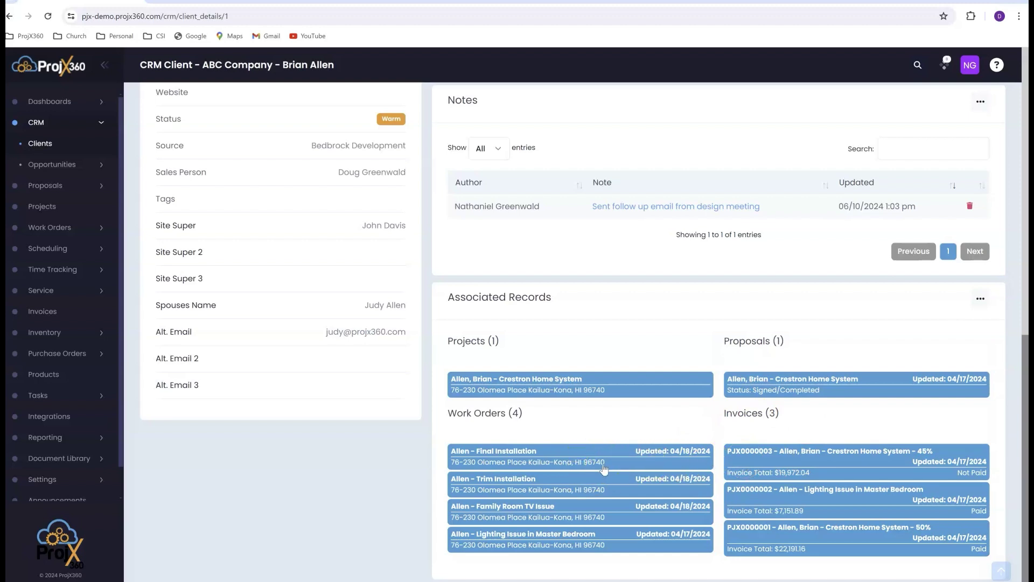
scroll(603, 468, "up", 10)
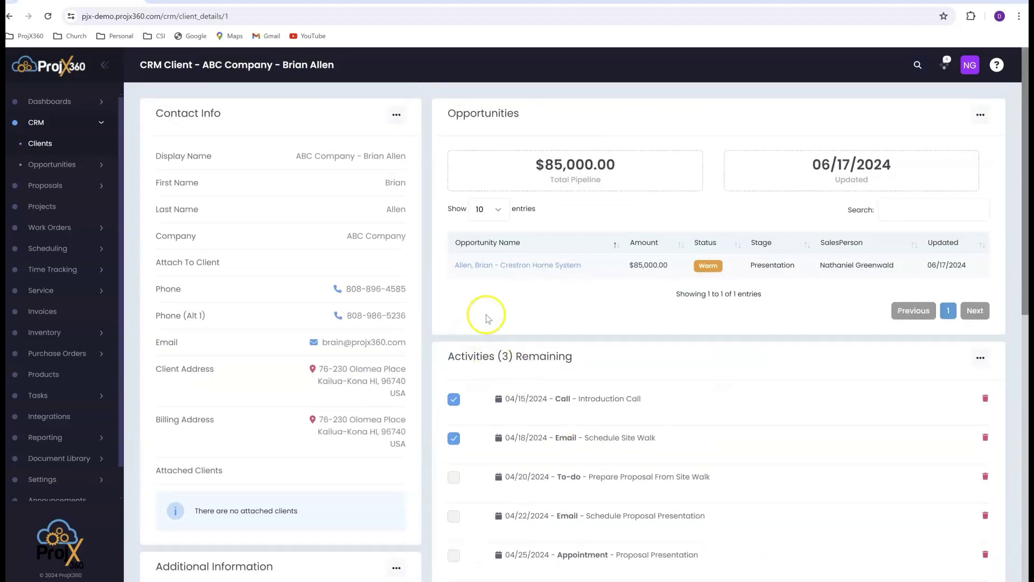
Open the client's Crestron Home System opportunity, review its details, attached files and available actions, and open its linked proposal
left_click(511, 264)
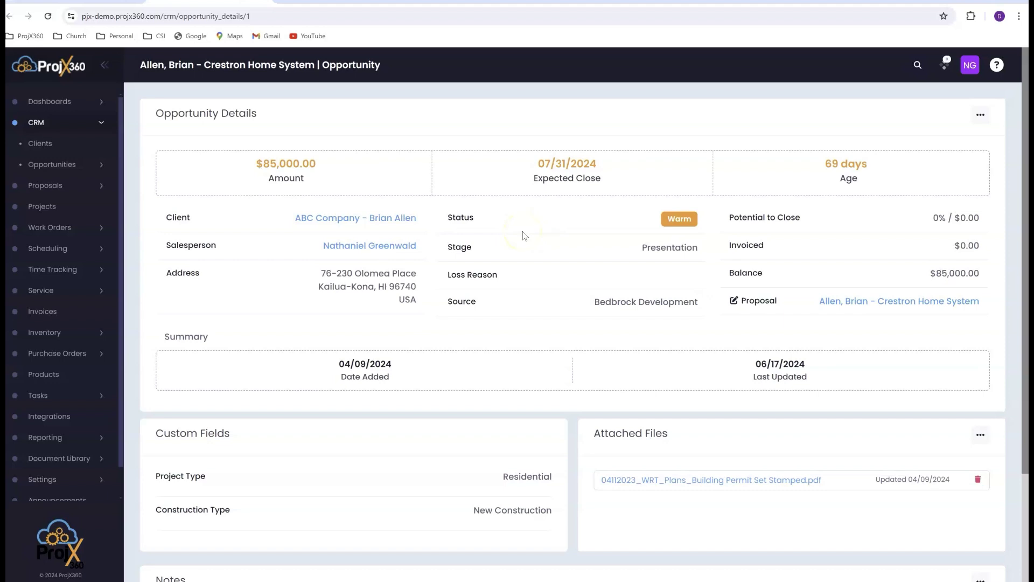
scroll(523, 235, "down", 3)
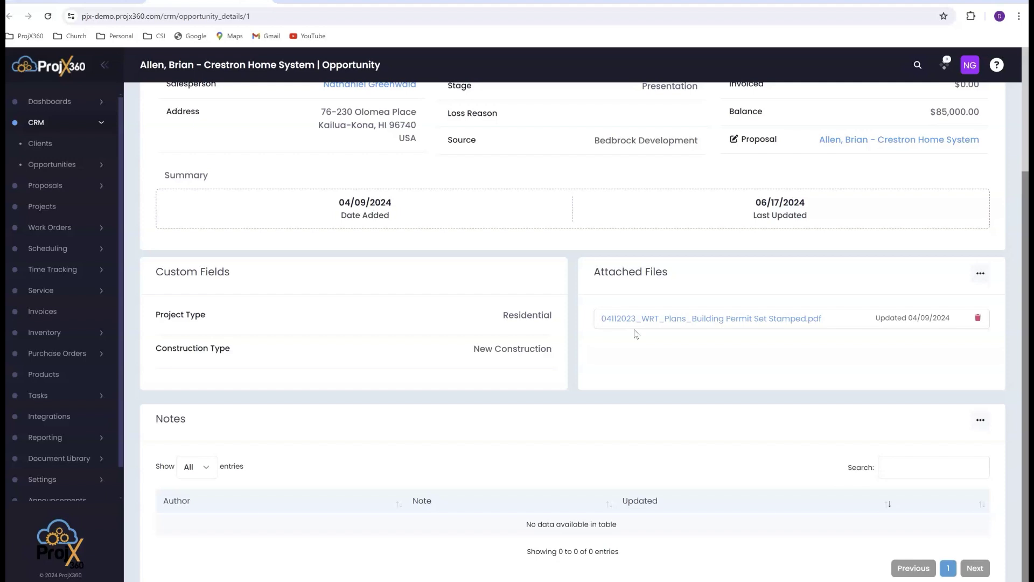
scroll(636, 334, "up", 3)
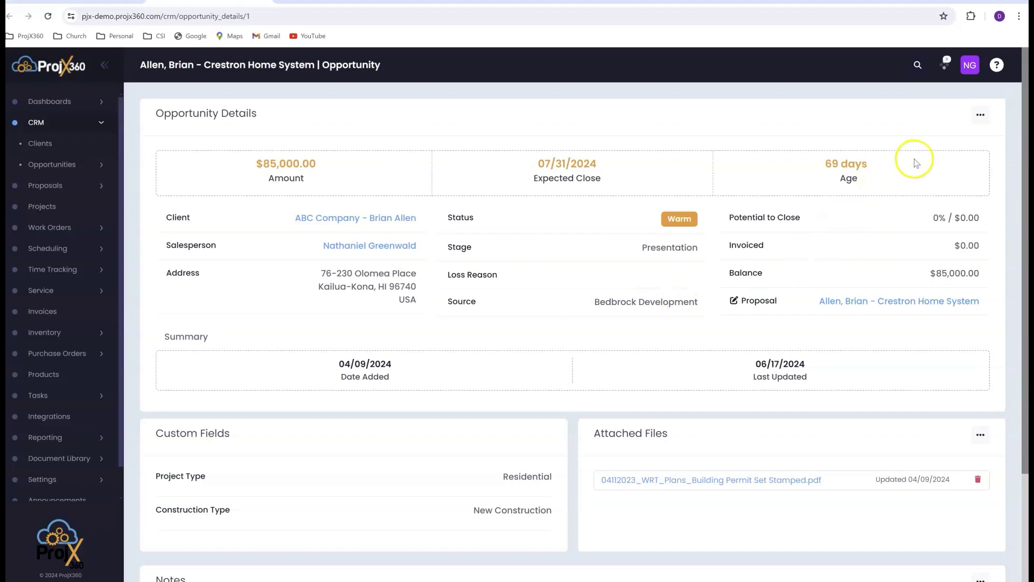
left_click(981, 115)
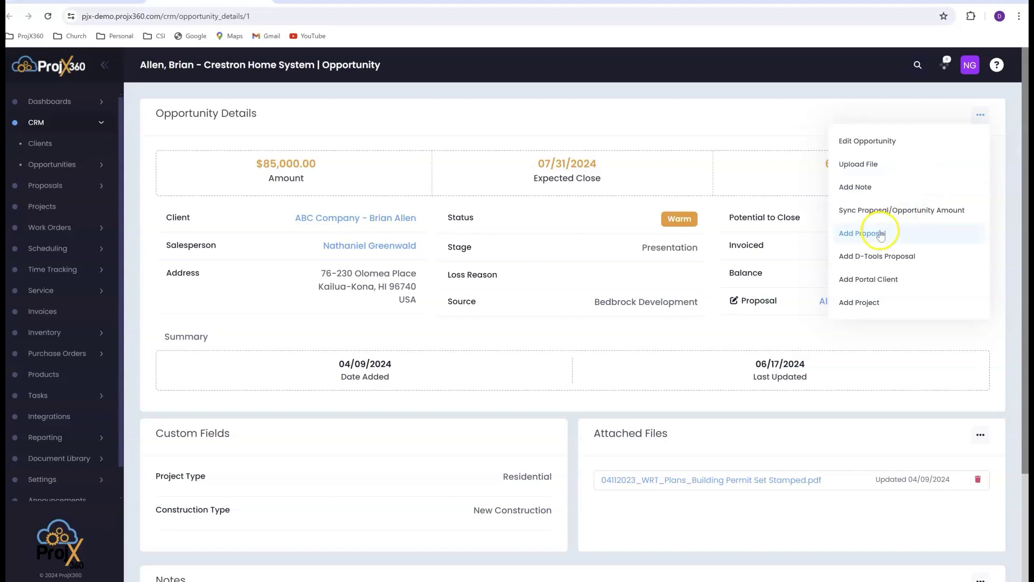
left_click(919, 111)
left_click(856, 302)
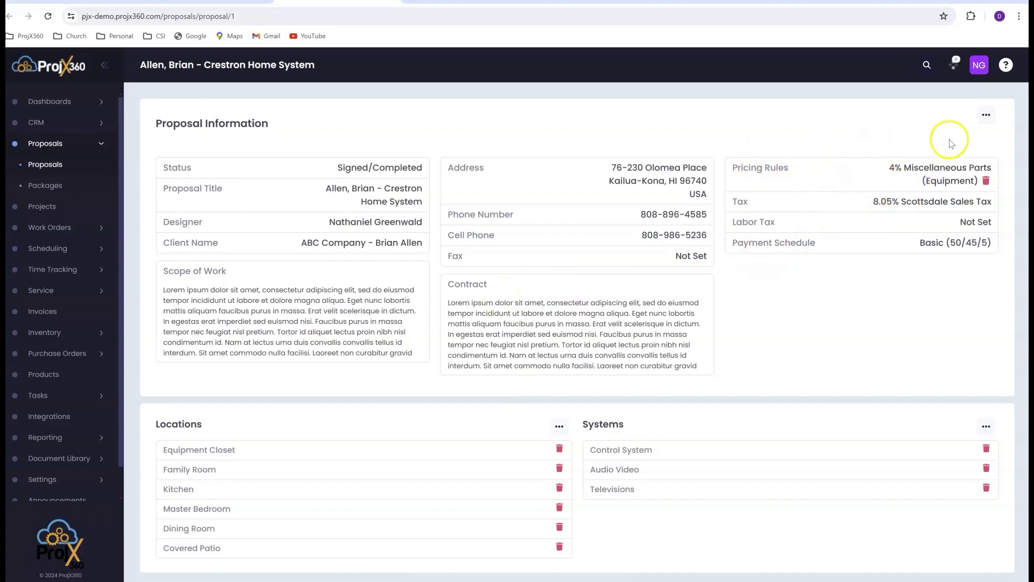
Try adding a Miscellaneous Parts 4 % pricing rule to the proposal, check what it can apply to, and close without saving
left_click(987, 122)
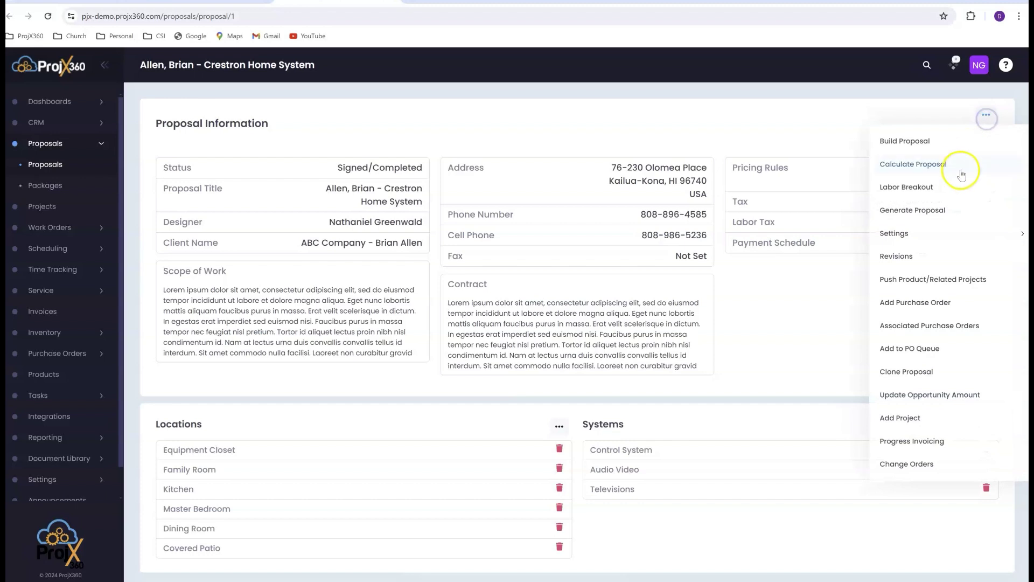
left_click(920, 240)
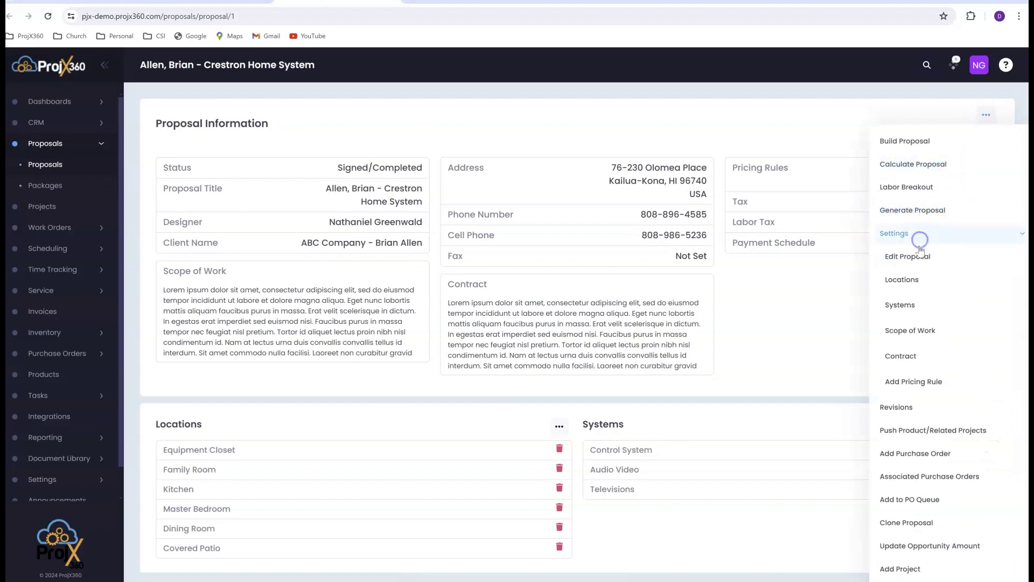
left_click(921, 379)
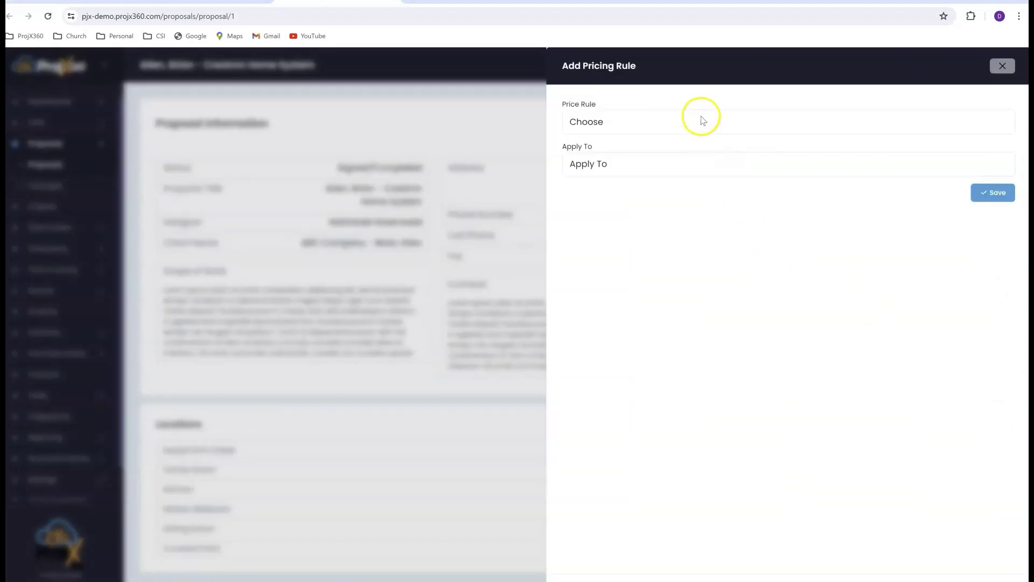
left_click(701, 117)
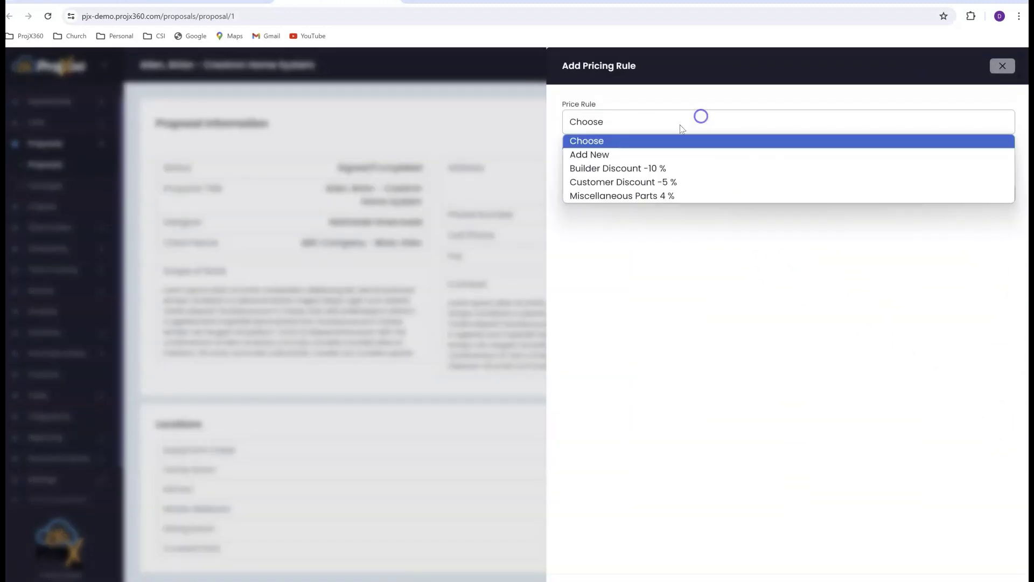
left_click(680, 196)
left_click(670, 195)
left_click(655, 169)
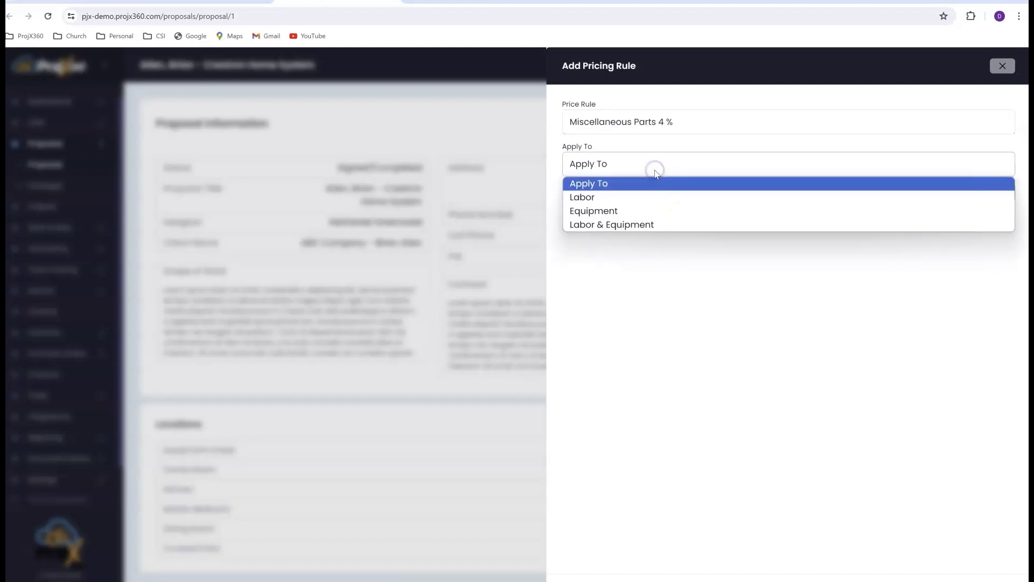
left_click(636, 211)
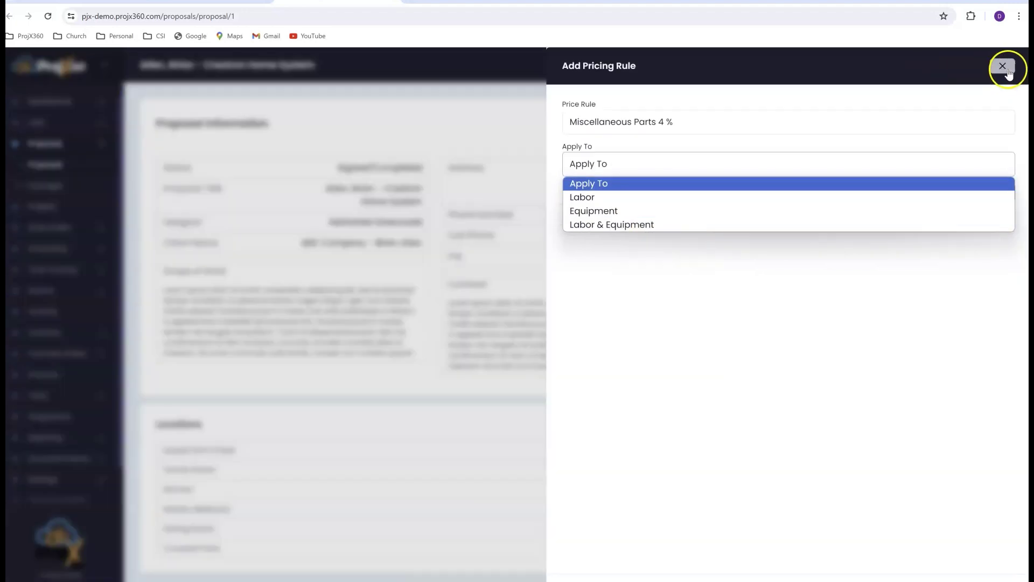
left_click(1003, 65)
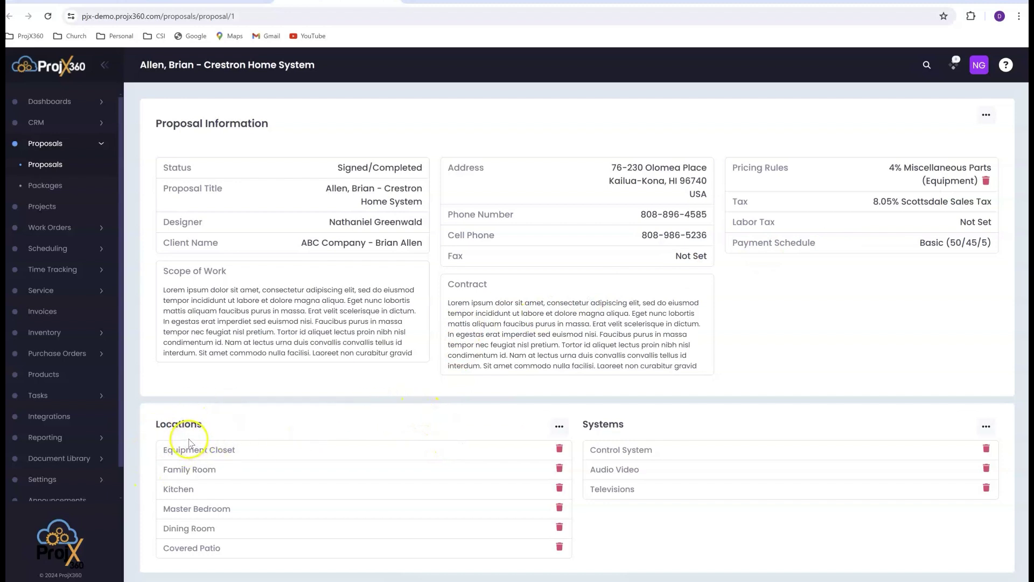
Attach the Office location to the proposal, placed between Dining Room and Covered Patio, and check the option for adding new locations
left_click(559, 426)
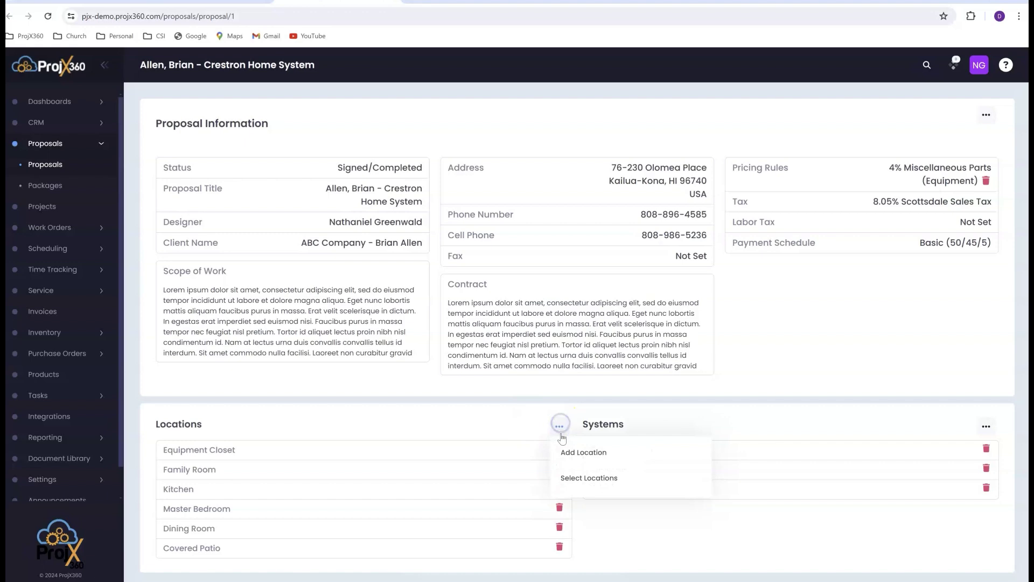
left_click(585, 480)
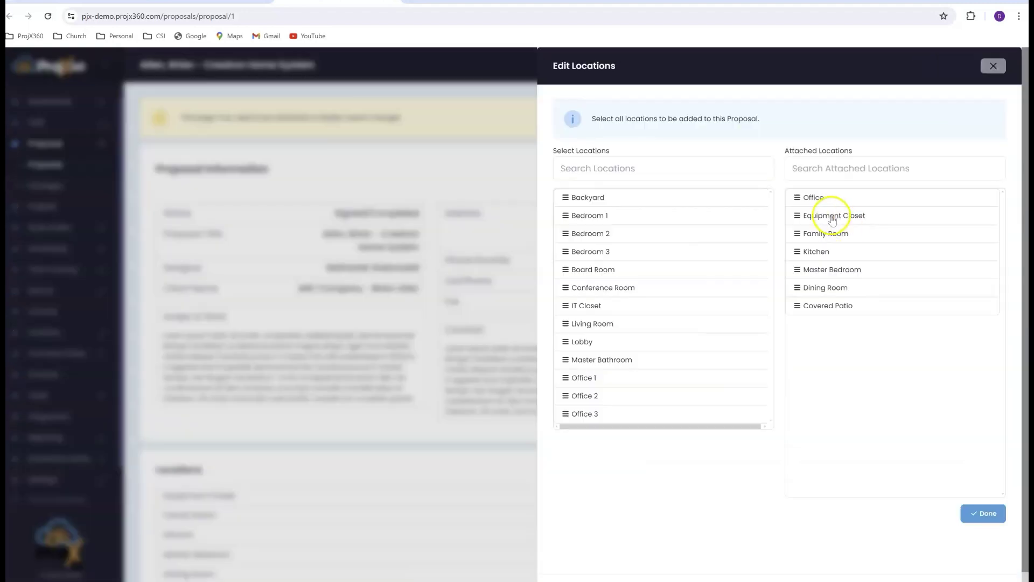
left_click(798, 197)
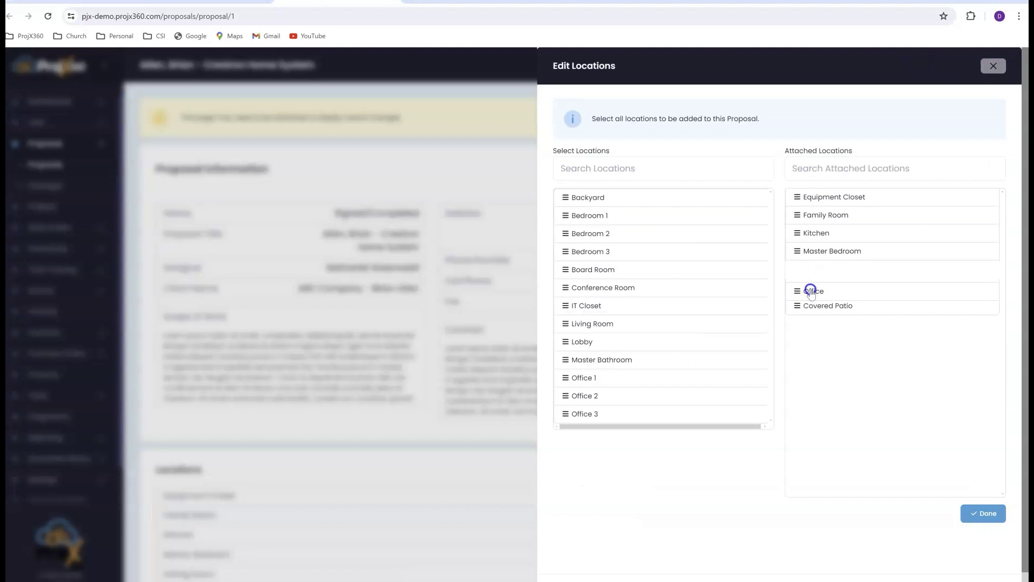
left_click_drag(809, 290, 812, 291)
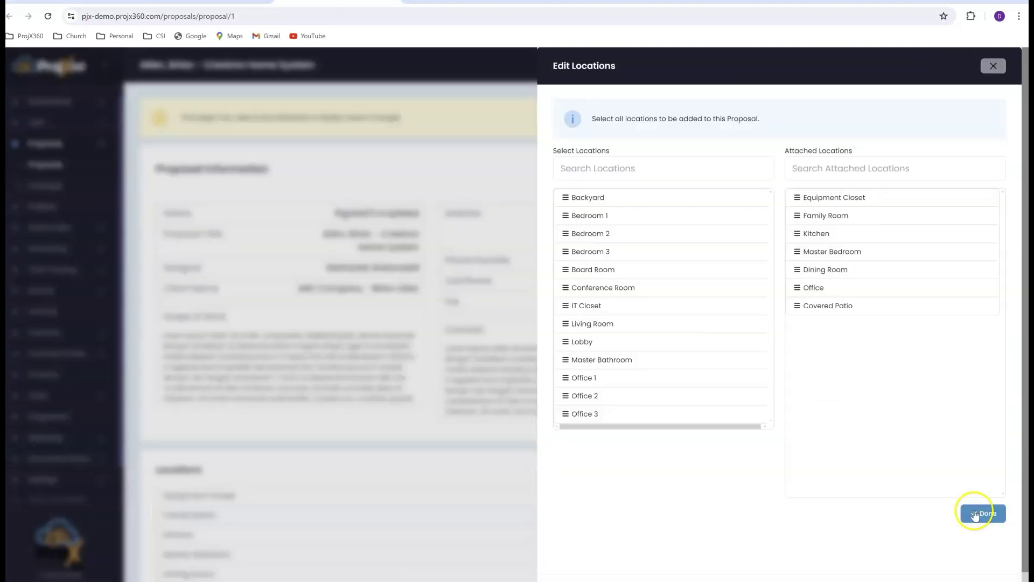
left_click(976, 516)
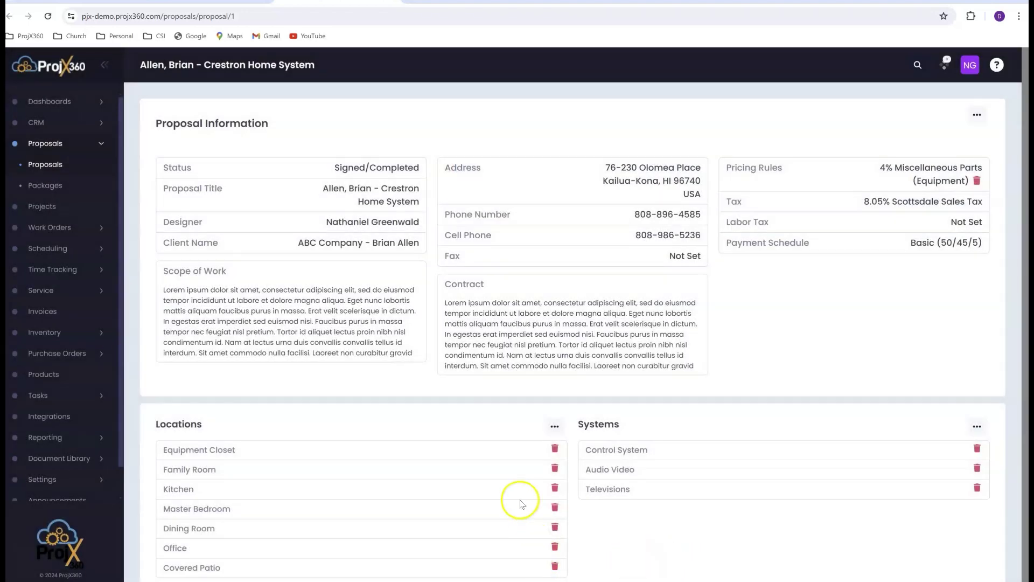
left_click(552, 426)
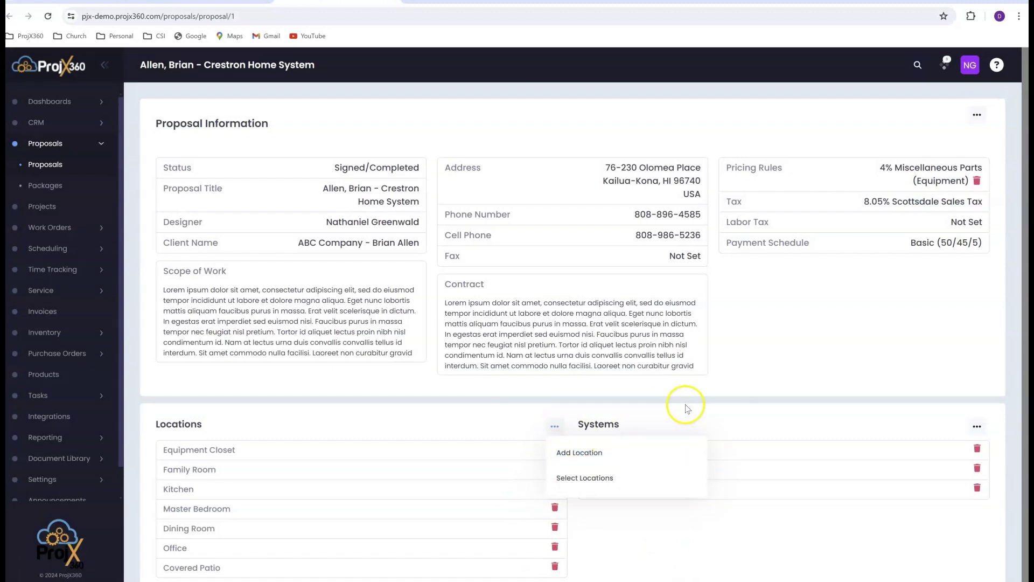
left_click(706, 420)
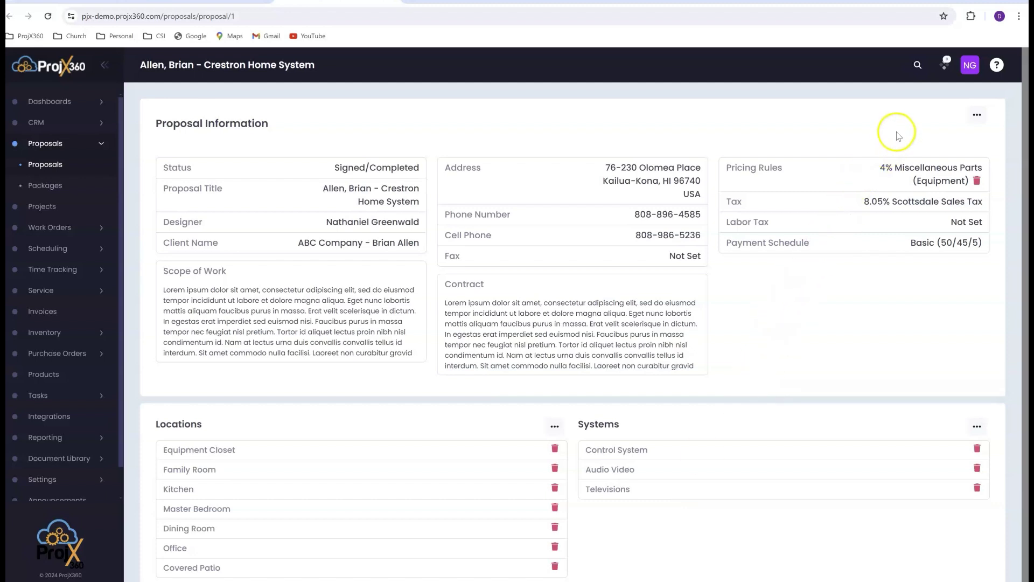
Open the proposal builder and search its products for "sony xr"
left_click(976, 114)
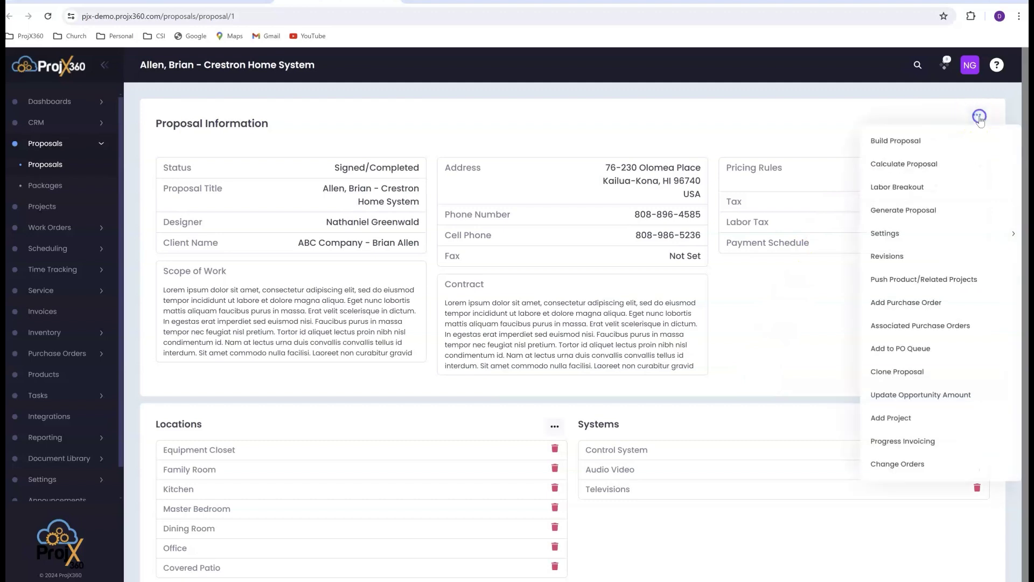
left_click(942, 144)
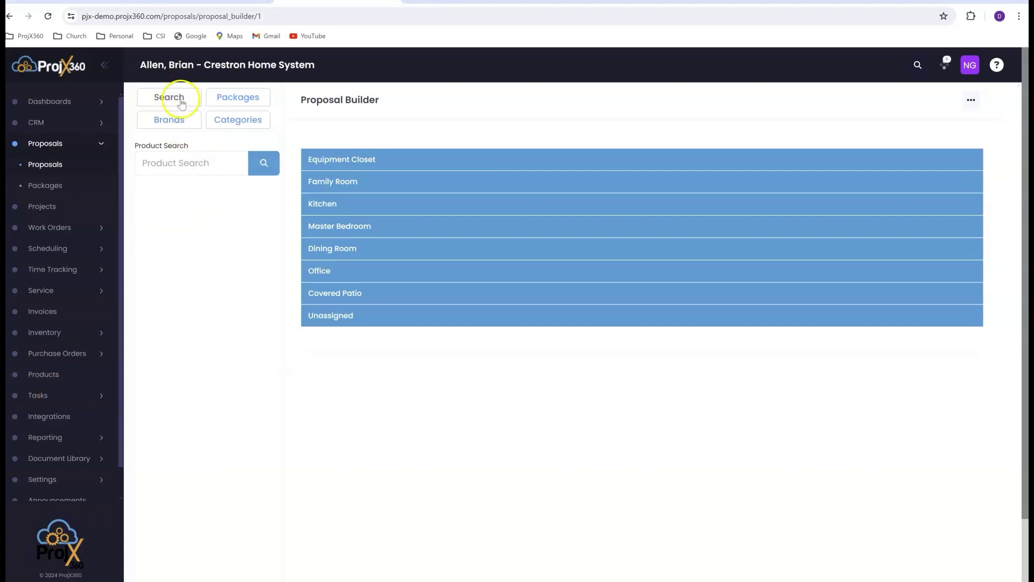
left_click(159, 168)
type("s")
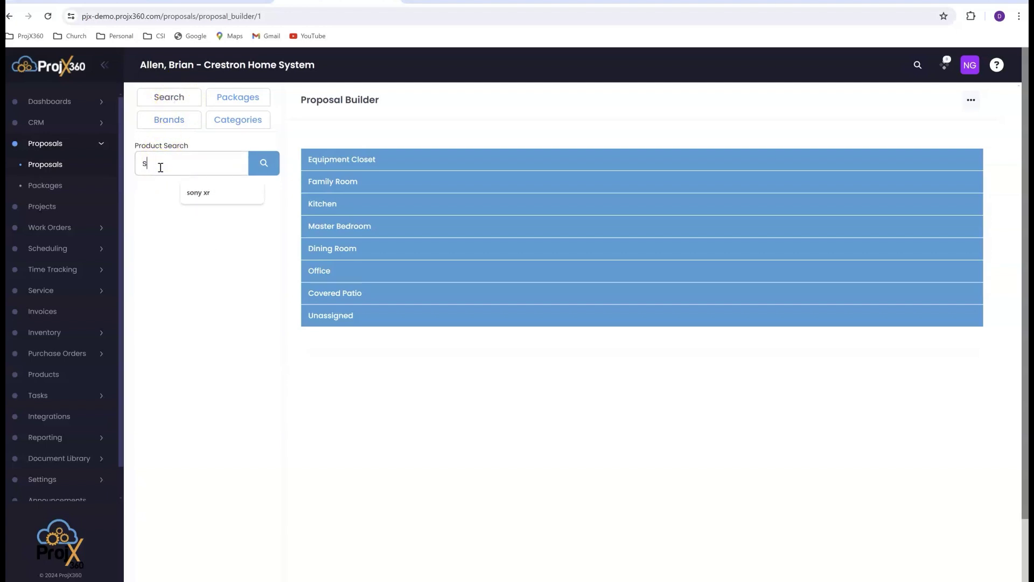
type("ony xr")
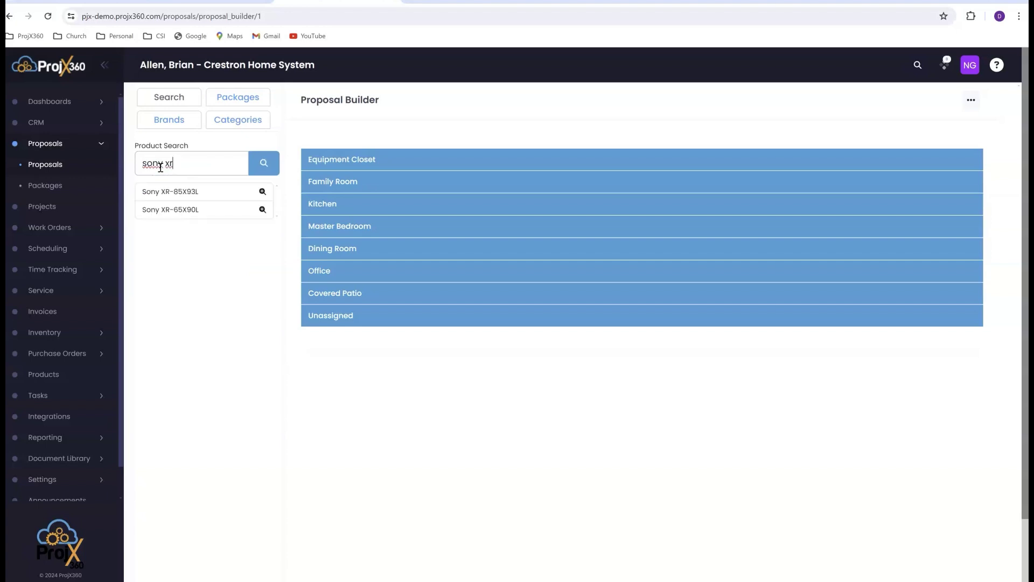
Add the Sony XR-85X93L to the Office's Televisions system with only the Strong SM-T-L mount as accessory, and expand the new entries
left_click_drag(184, 209, 185, 209)
left_click_drag(360, 276, 360, 276)
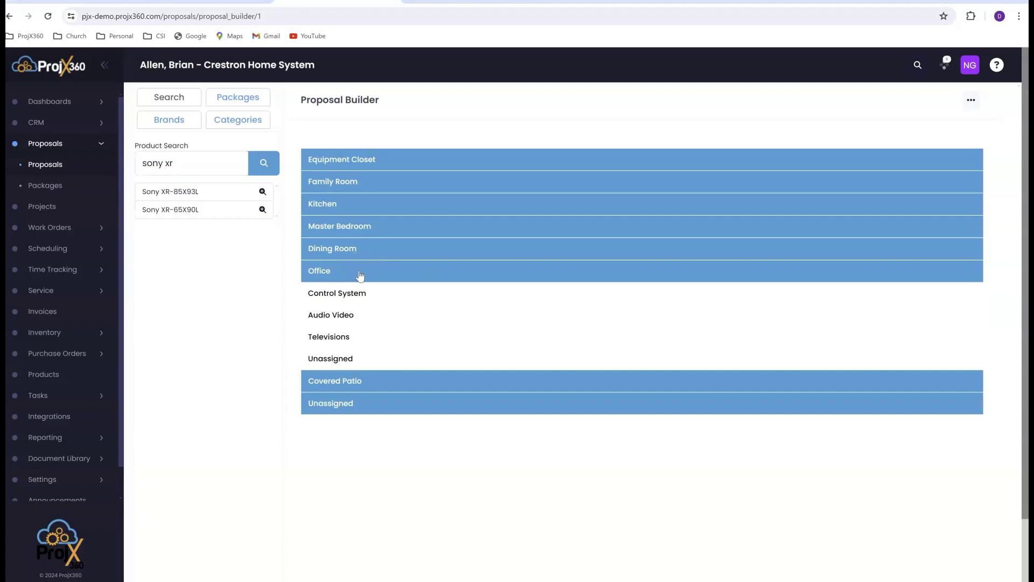
left_click_drag(204, 195, 399, 347)
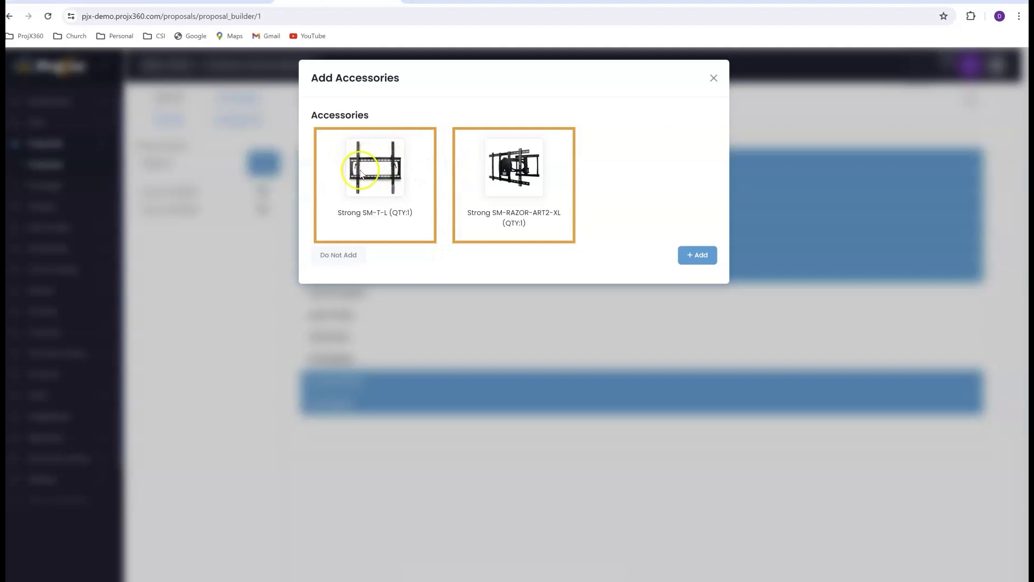
left_click(510, 186)
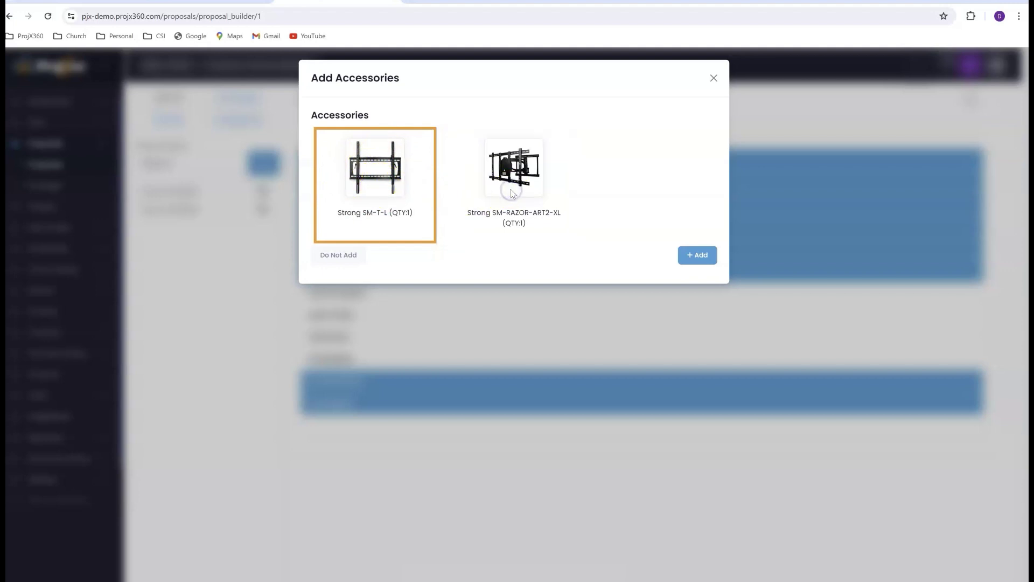
left_click(695, 256)
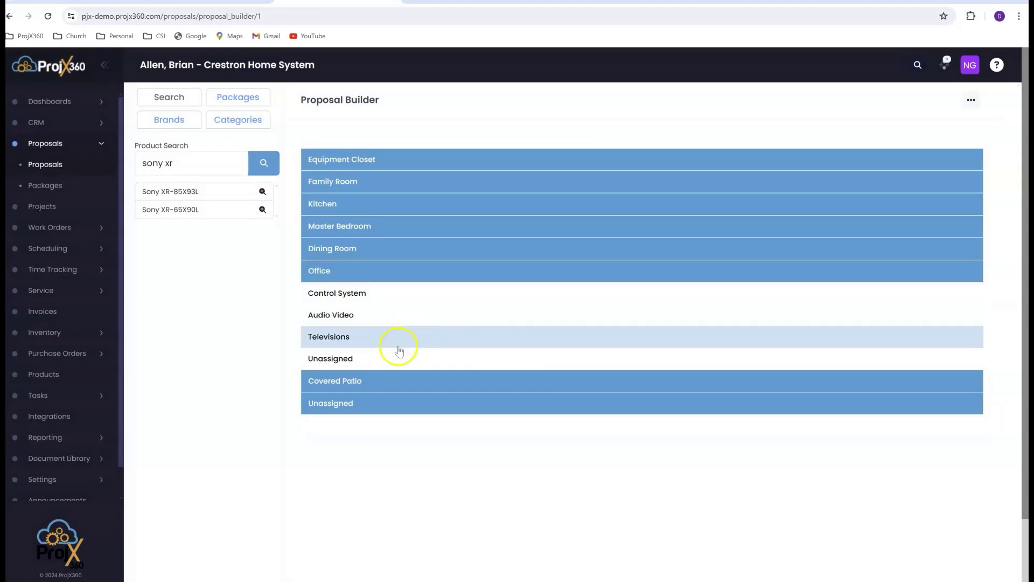
left_click(364, 338)
left_click(351, 385)
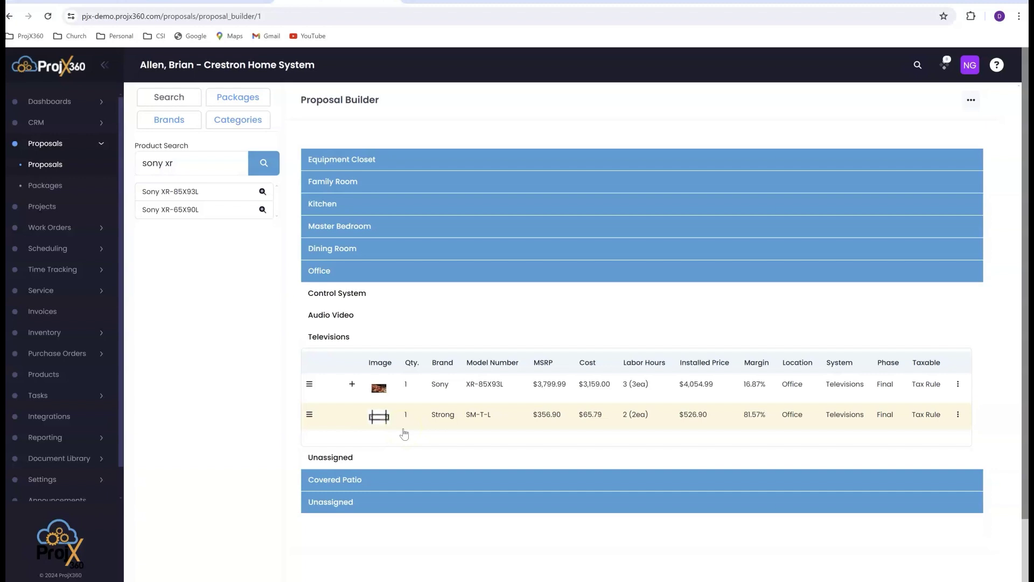
Review the Sony XR-85X93L's editable proposal details and phase options, close without saving, and collapse the Office location
left_click(409, 387)
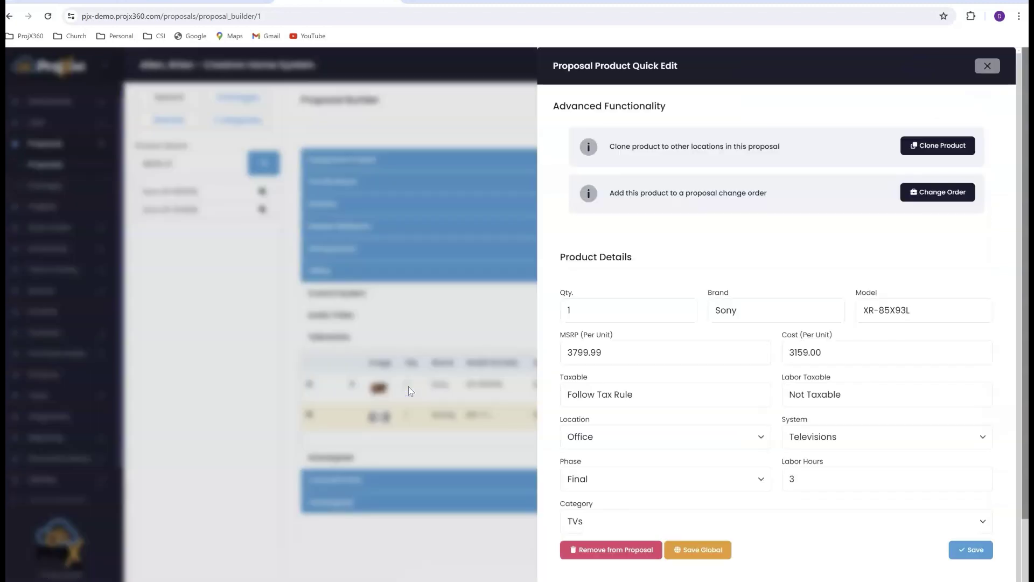
left_click(742, 486)
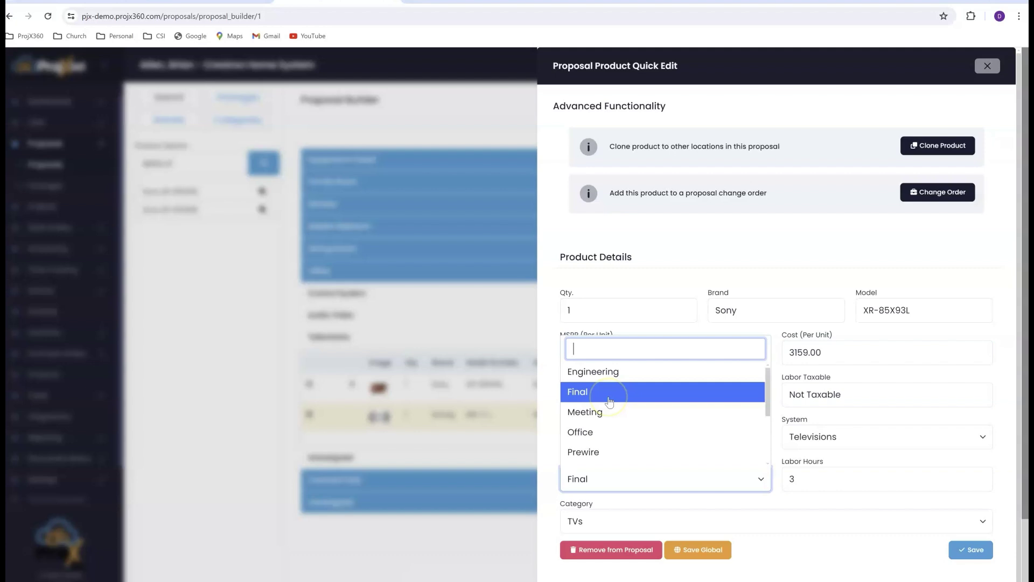
left_click(782, 565)
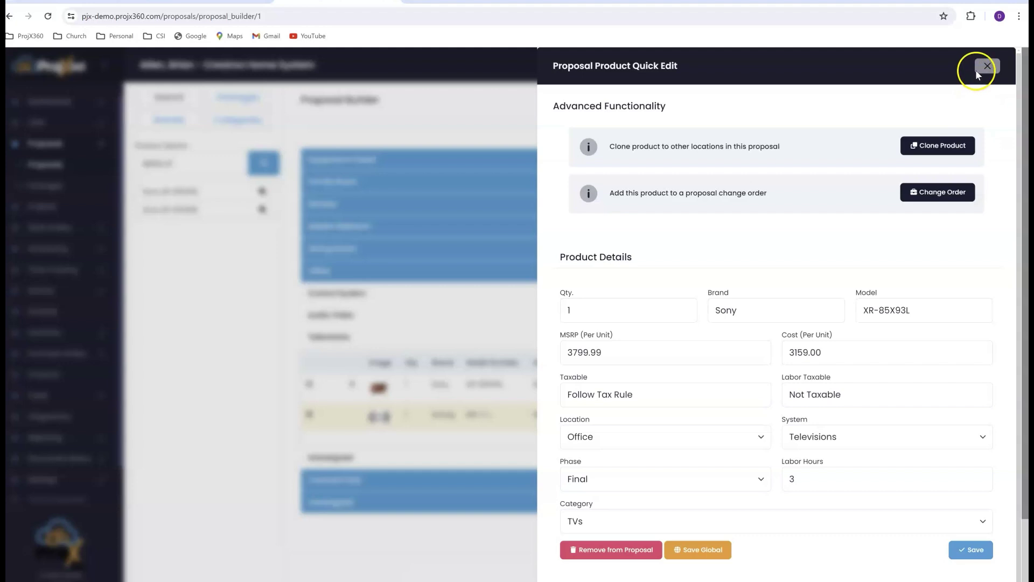
left_click(988, 65)
left_click(779, 364)
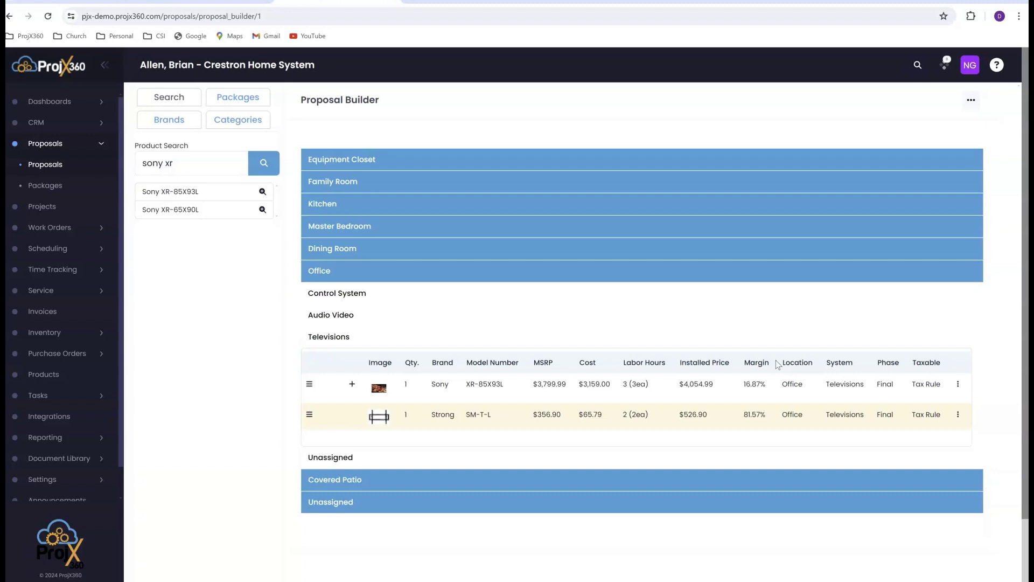
left_click(399, 276)
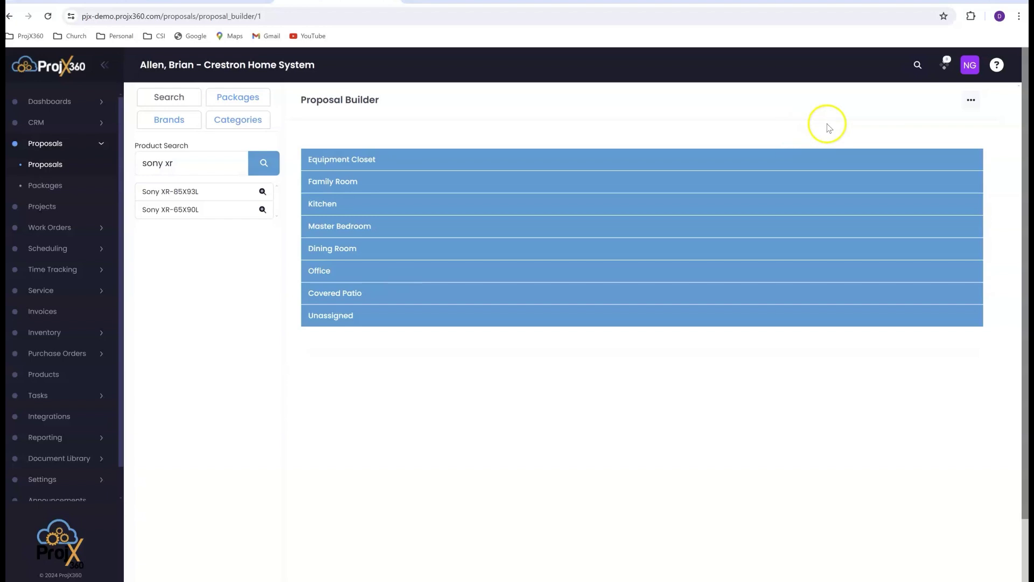
Open Portal Search from the proposal builder and search for "crestron dm-rmc"
left_click(972, 99)
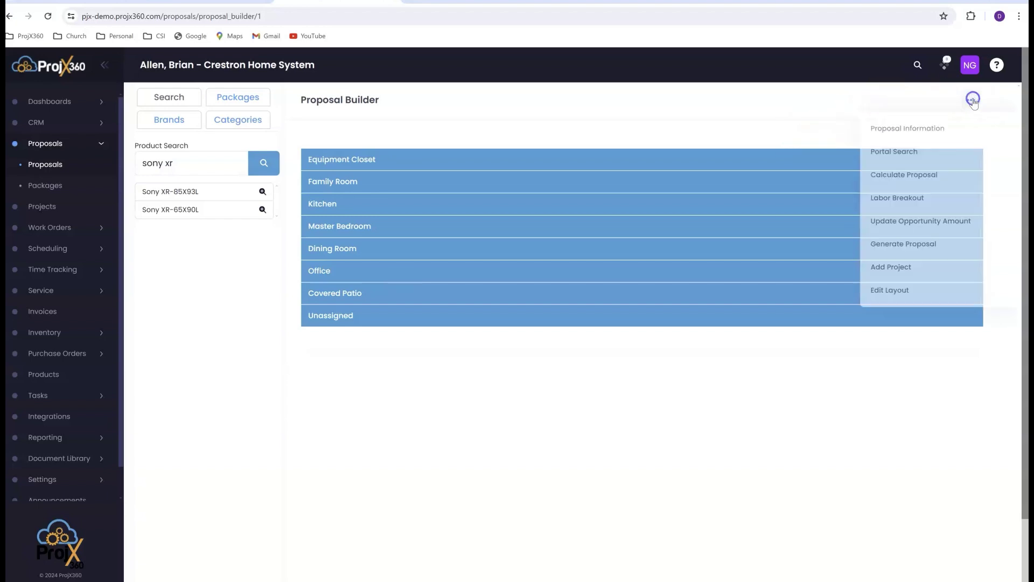
left_click(890, 150)
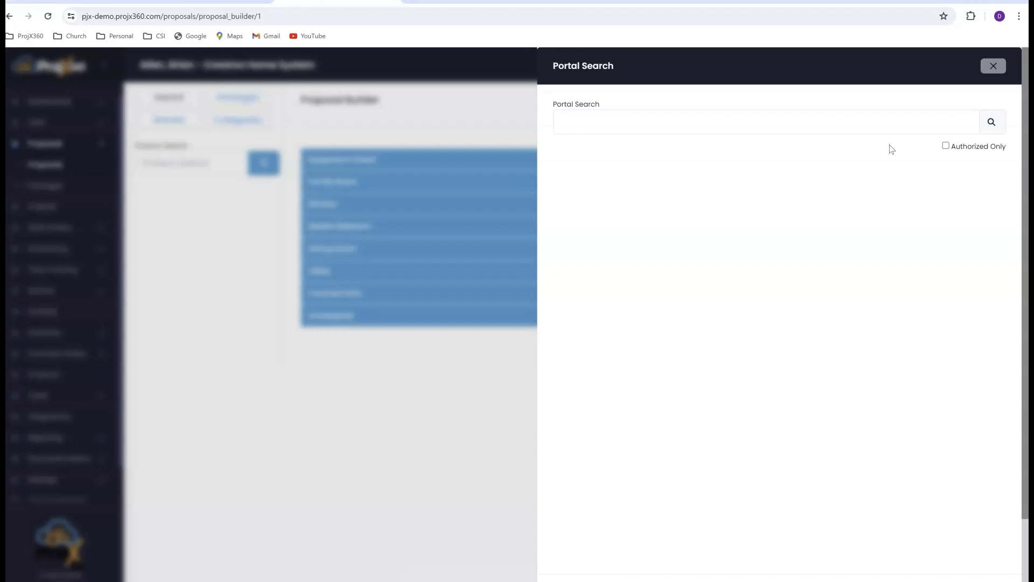
left_click(761, 116)
type("crestron ")
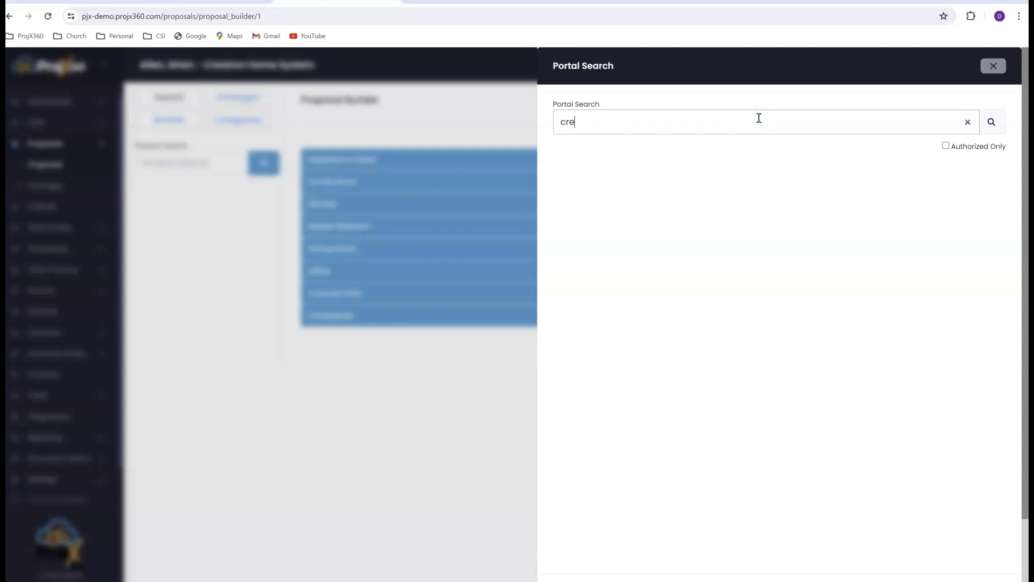
type("dm-rmc")
key("Return")
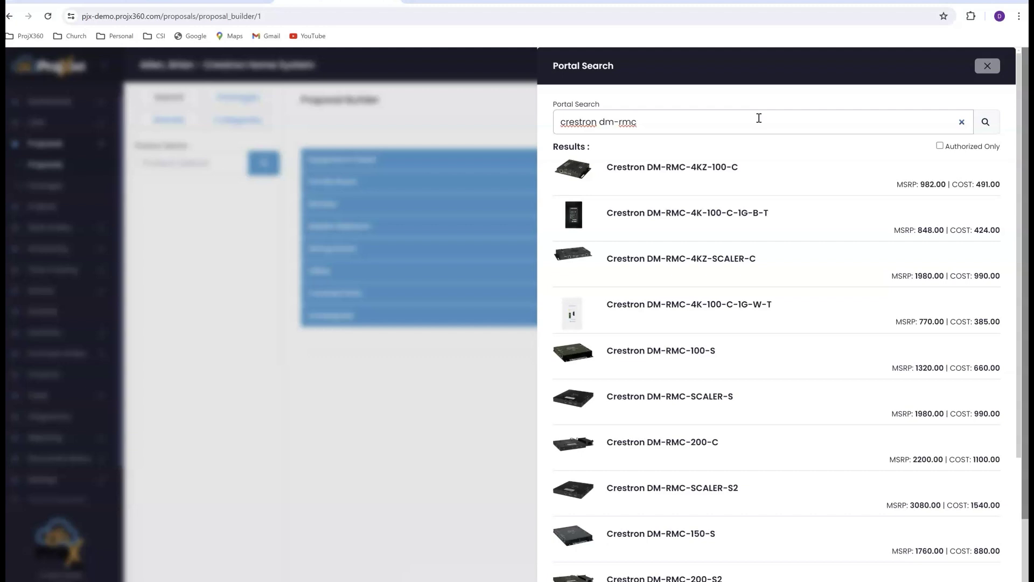
Add the Crestron DM-RMC-4KZ-100-C to the queue from its product details and close the portal search
left_click(605, 185)
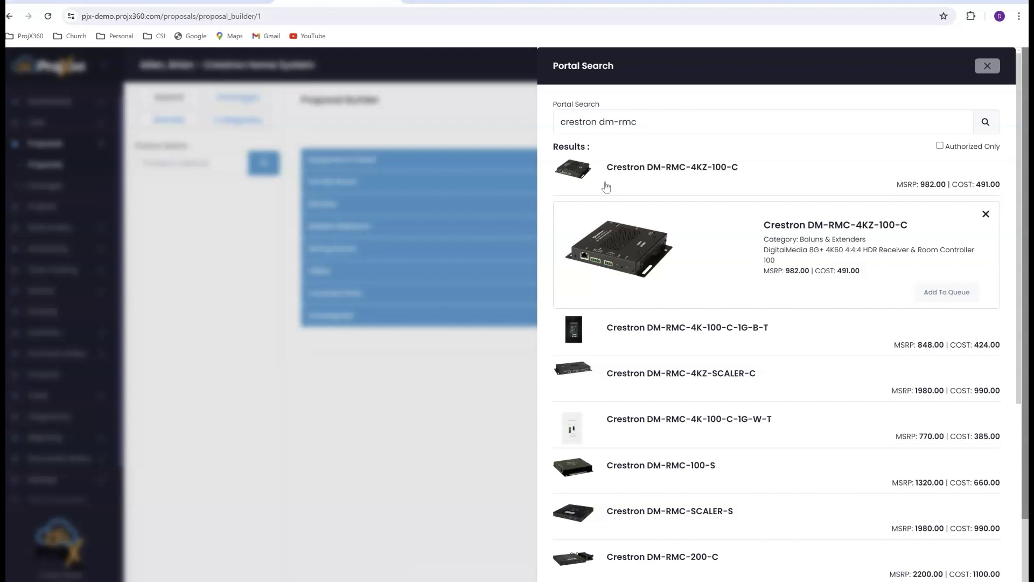
left_click(629, 207)
left_click(943, 293)
left_click(988, 65)
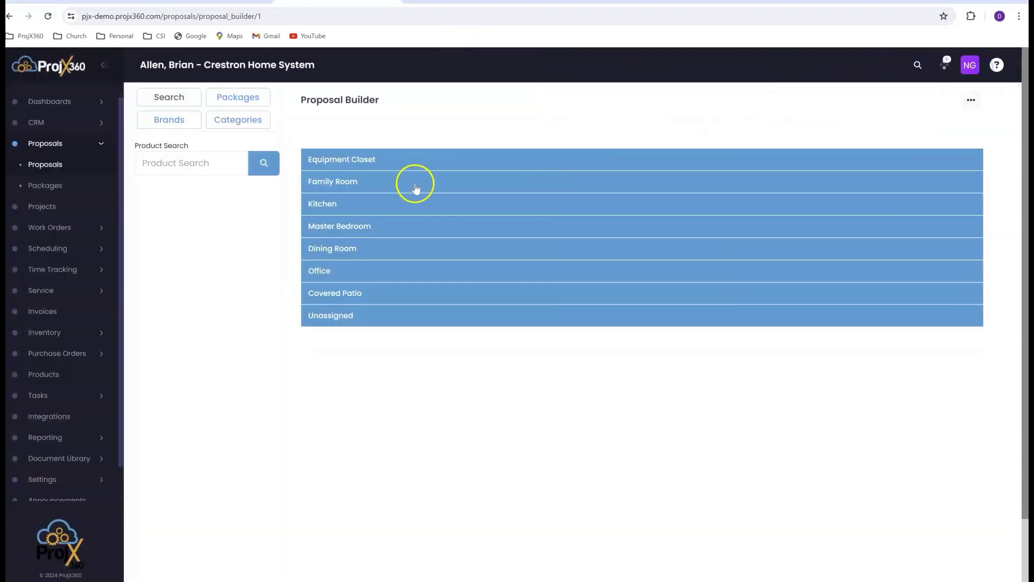
Examine the products in the Equipment Closet's Control System, and collapse the location
left_click(415, 161)
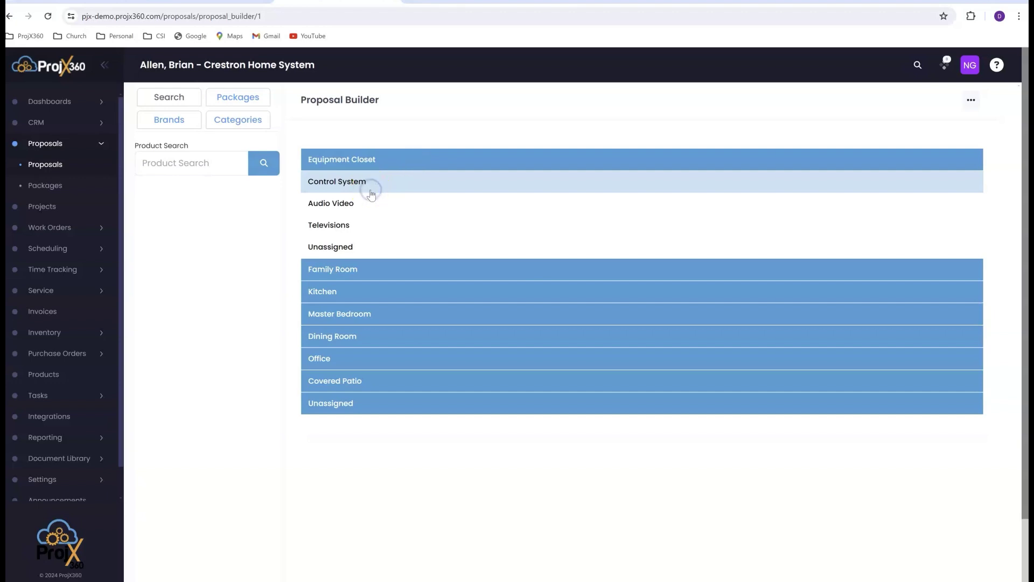
left_click(371, 189)
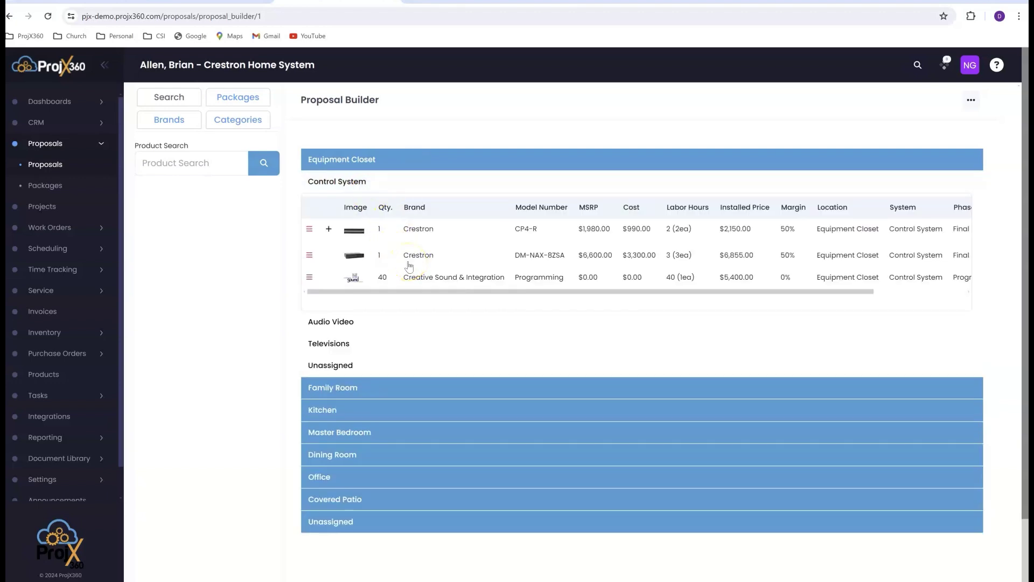
left_click(54, 384)
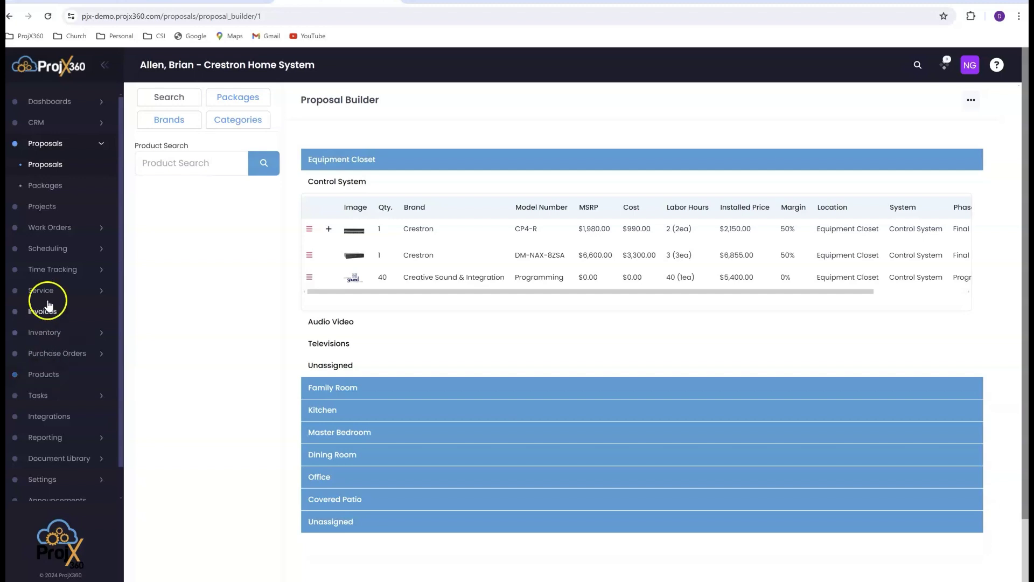
left_click(424, 163)
Show the available packages, and expand the 5.1 Surround System package in the Family Room's Audio Video system to examine its products
left_click(235, 97)
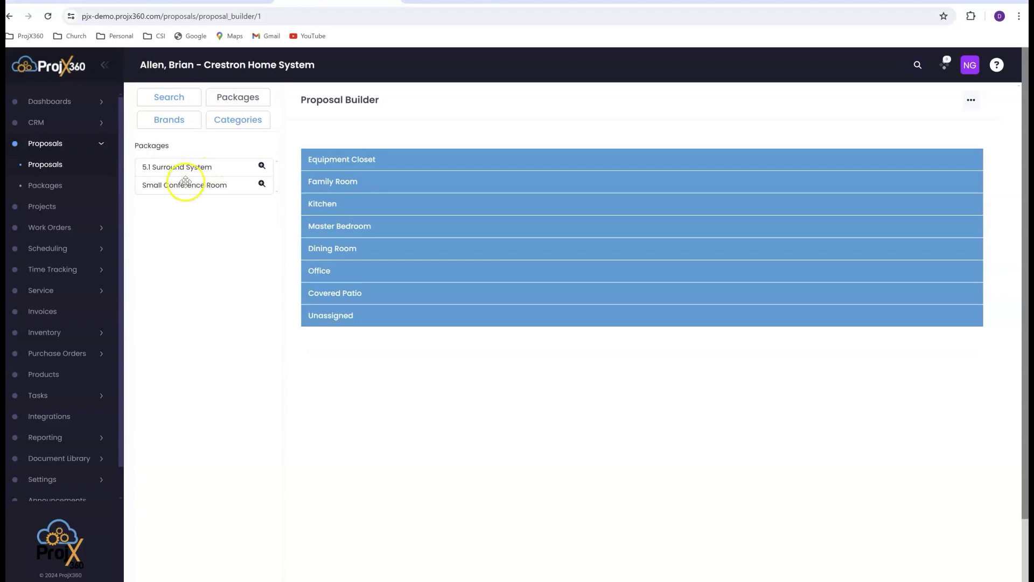
left_click(338, 187)
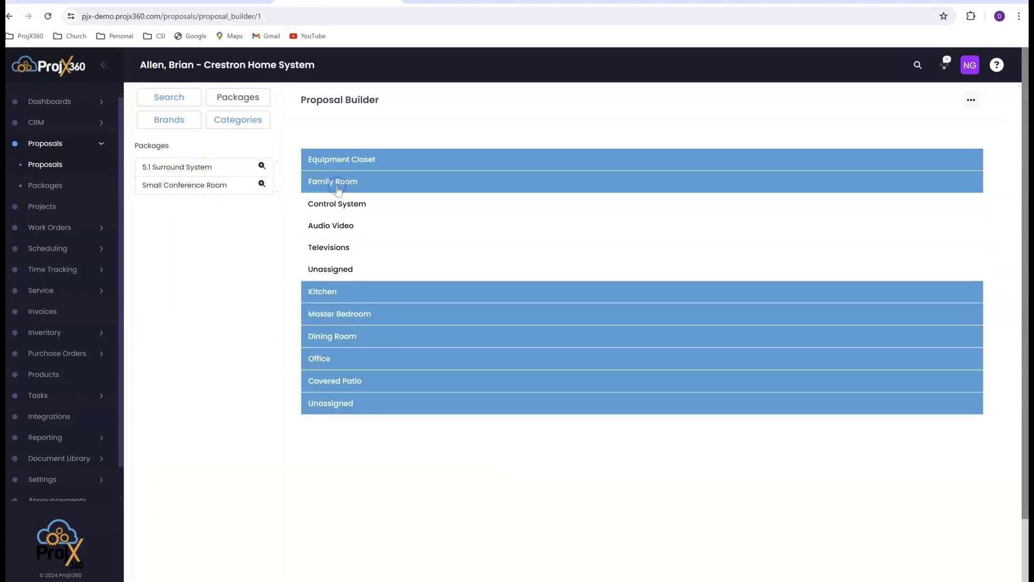
left_click(333, 226)
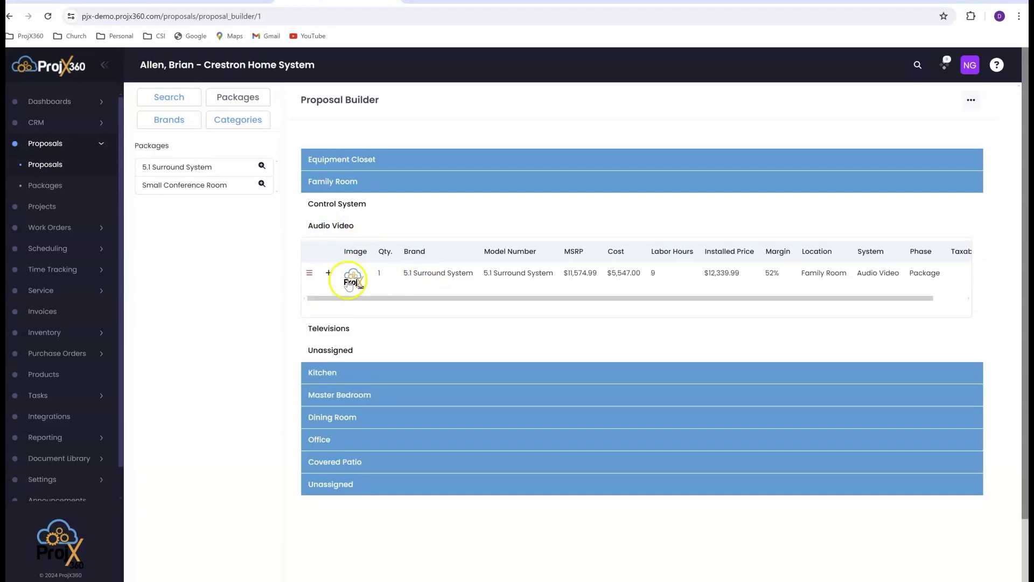
left_click(329, 273)
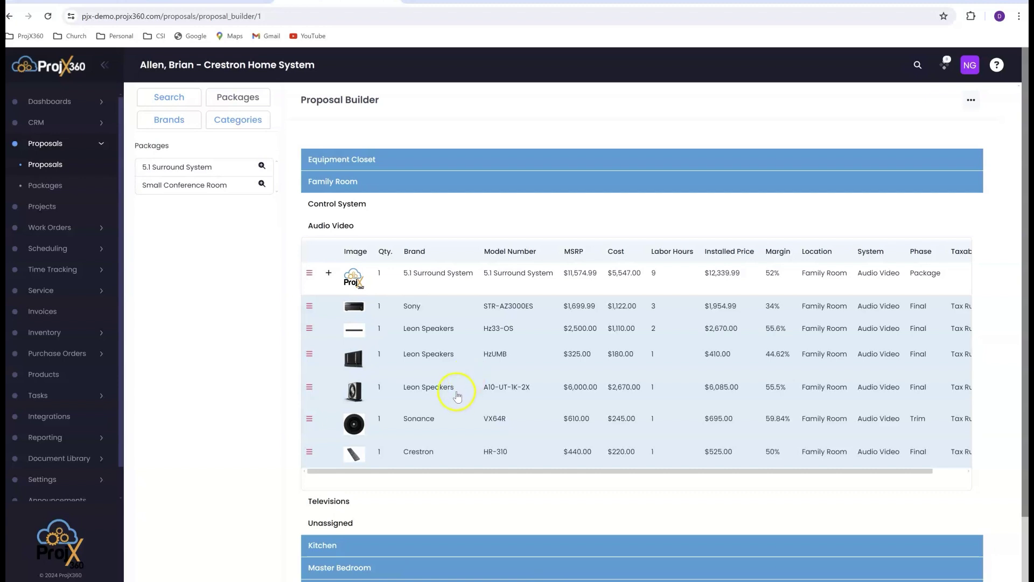
Review cloning the package's Sonance VX64R, choosing the Audio Video system and viewing the available locations, and close without cloning or saving
left_click(427, 410)
left_click(380, 420)
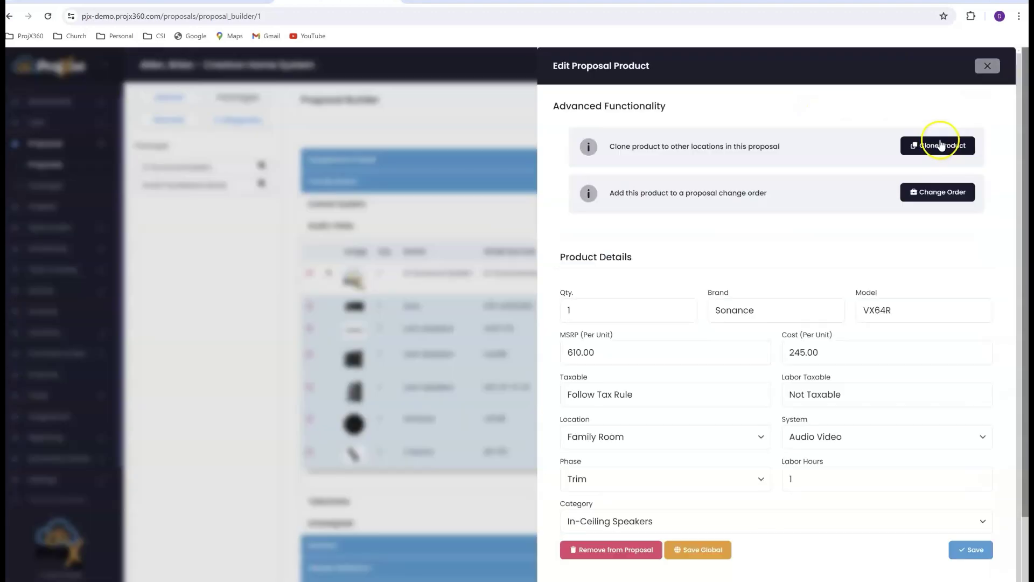
left_click(940, 144)
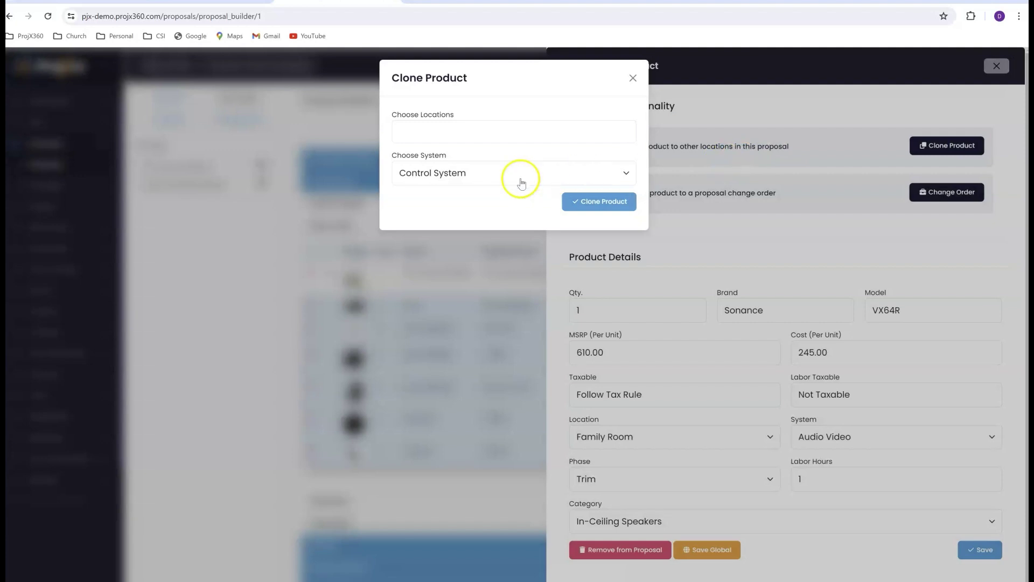
left_click(521, 182)
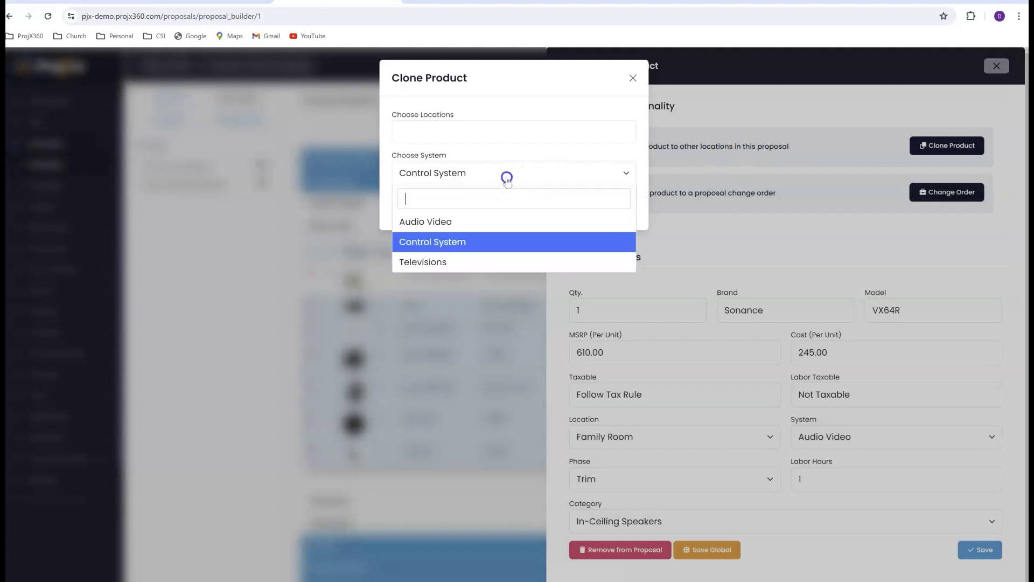
left_click(444, 231)
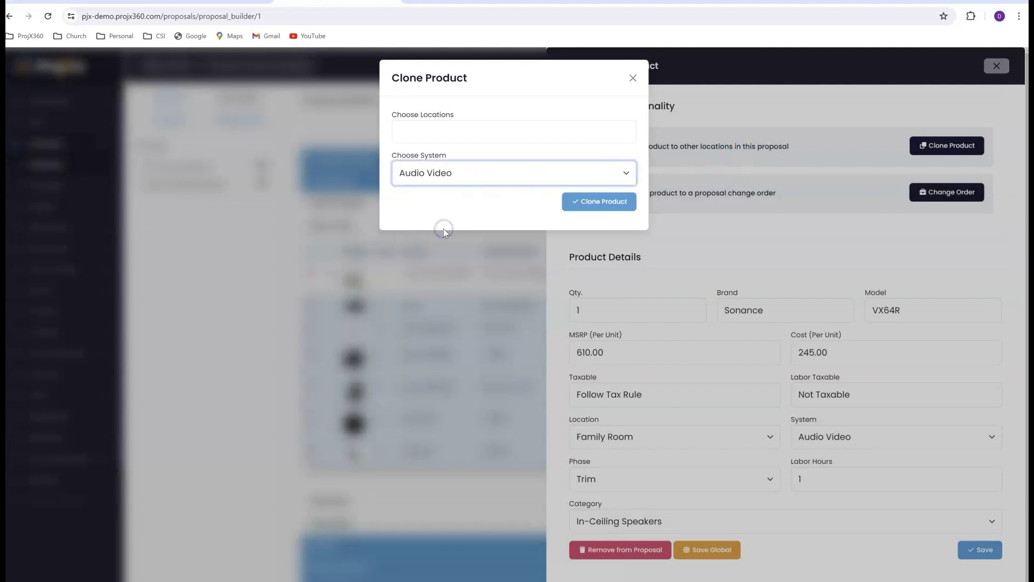
left_click(478, 128)
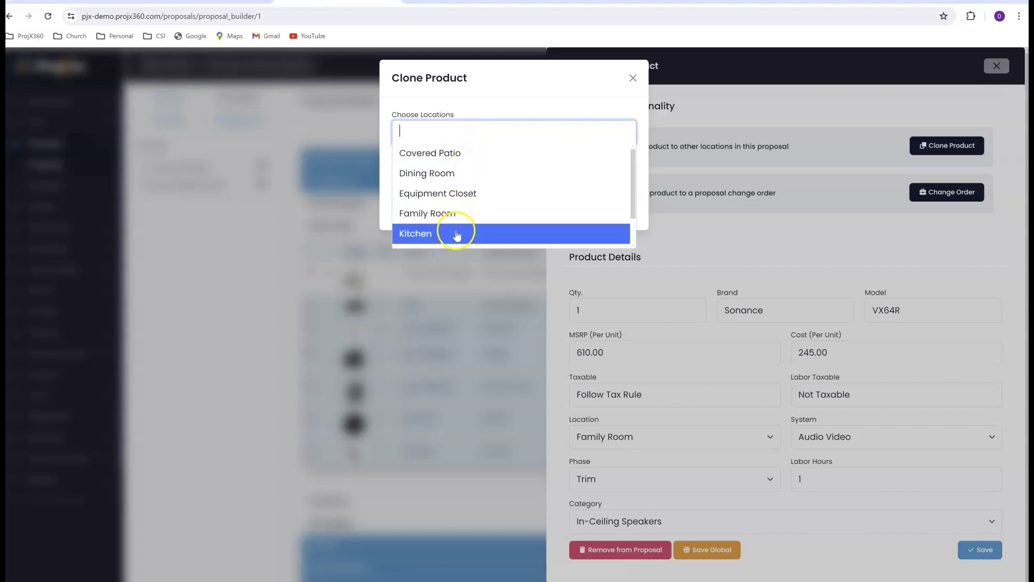
left_click(634, 80)
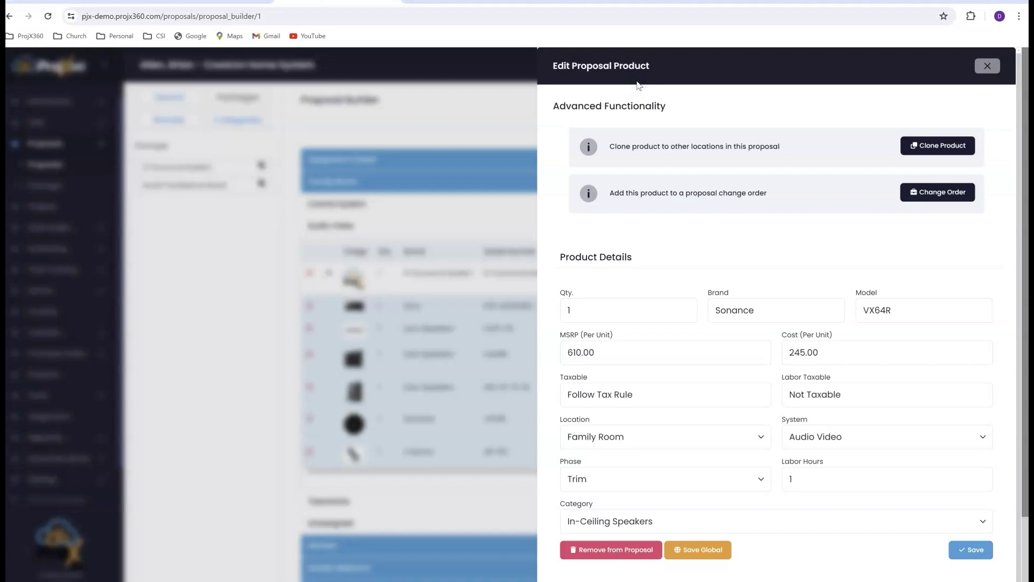
left_click(988, 65)
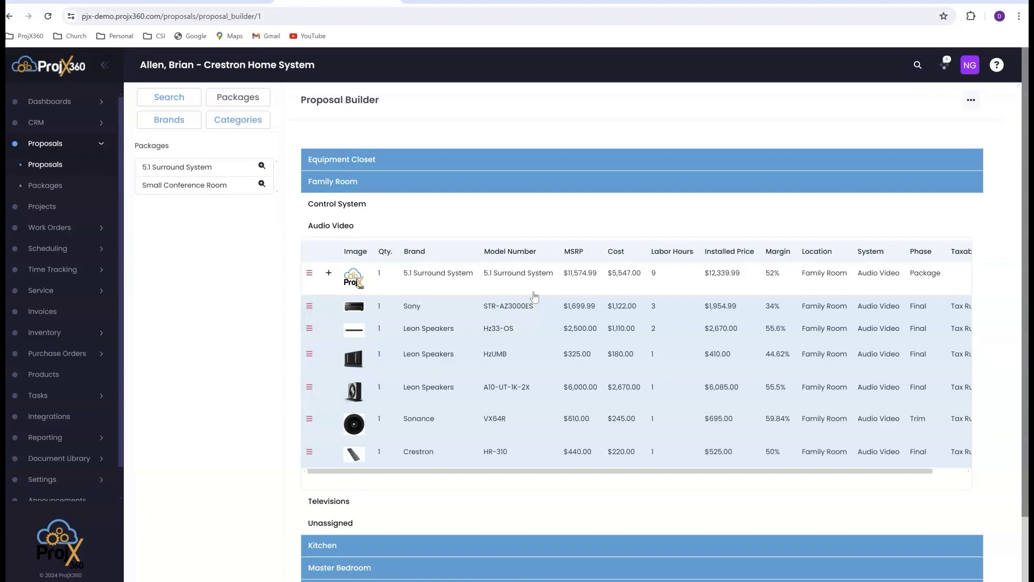
Start generating the proposal with the Location proposal type, and review its advanced report options without changing them
left_click(970, 103)
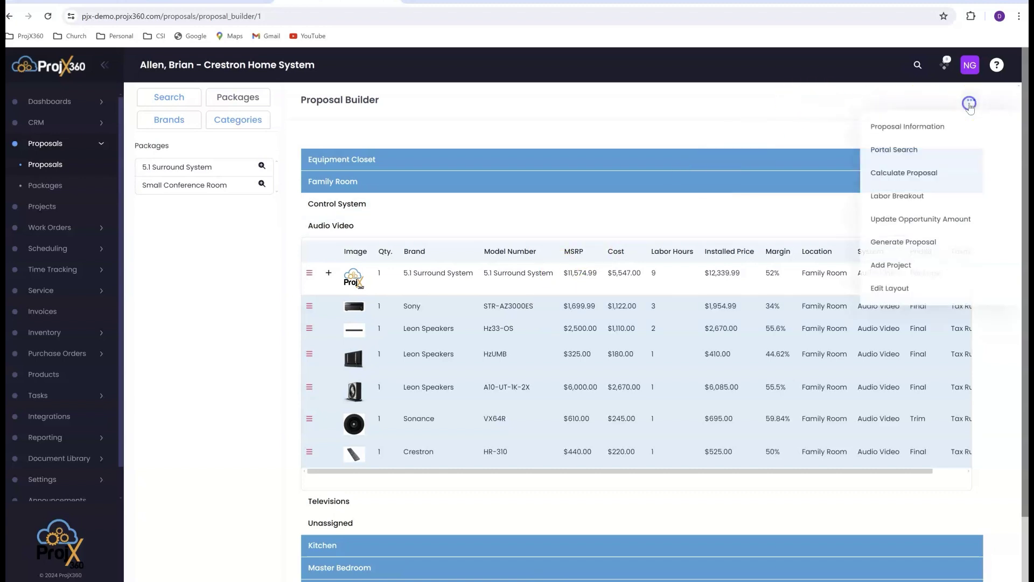
left_click(905, 242)
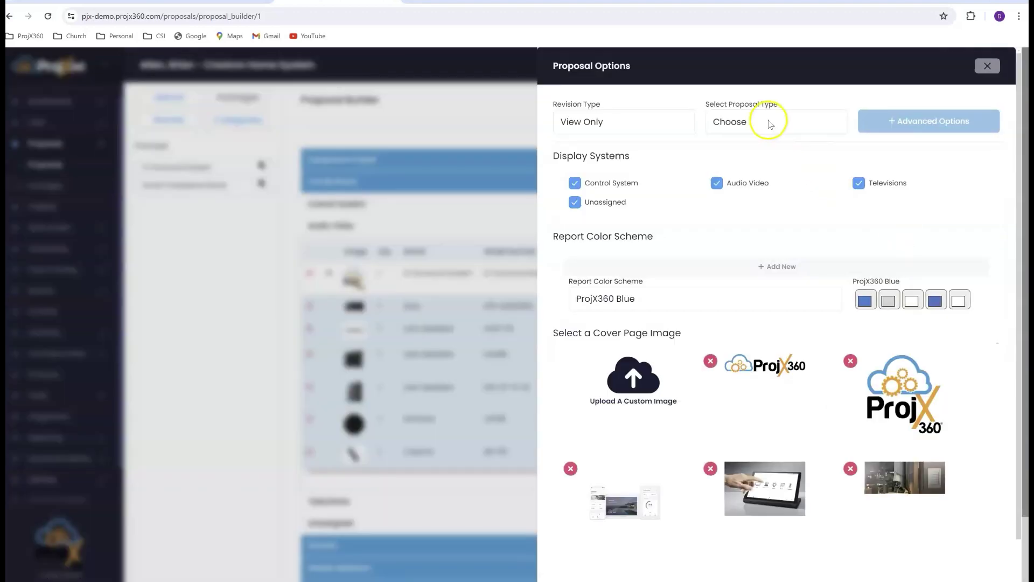
left_click(768, 122)
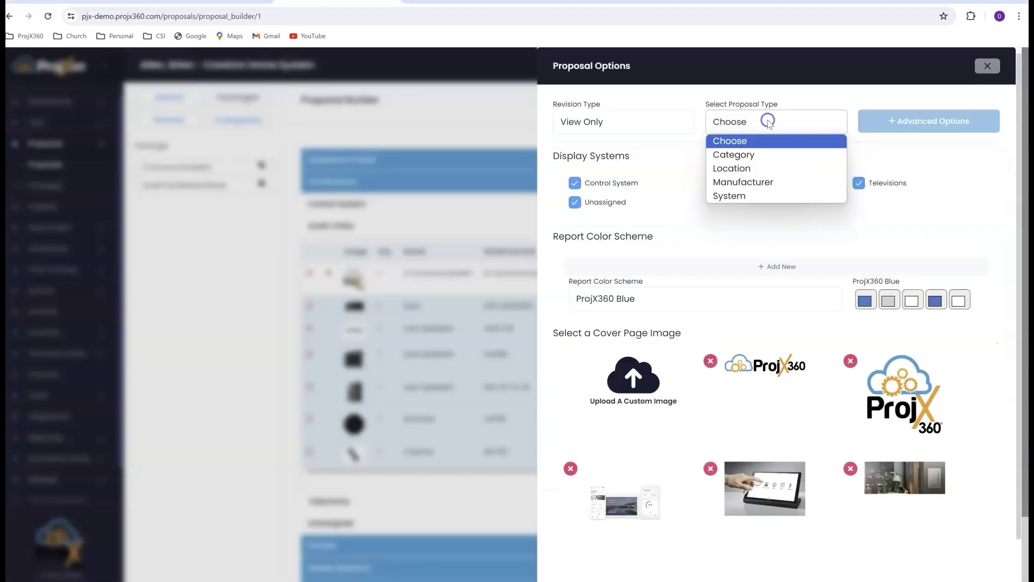
left_click(762, 169)
left_click(879, 128)
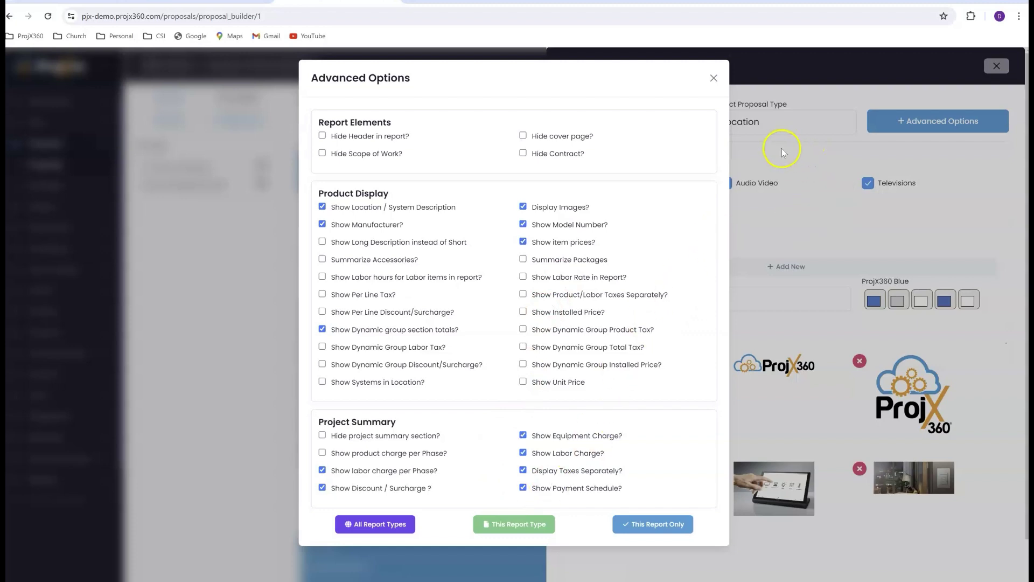
left_click(714, 78)
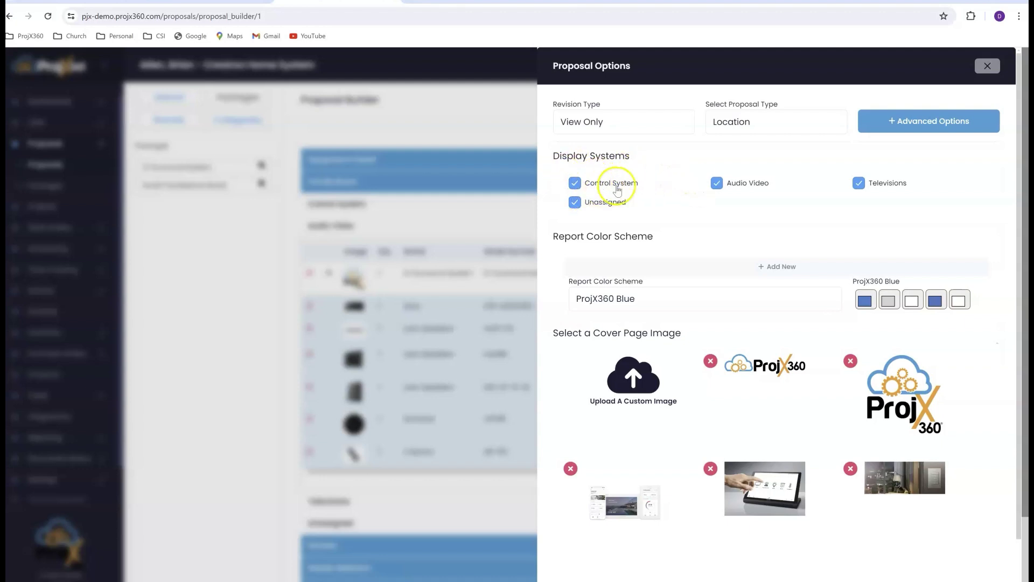
Try excluding Audio Video from the displayed systems, and restore the selection of all systems
left_click(717, 183)
left_click(858, 184)
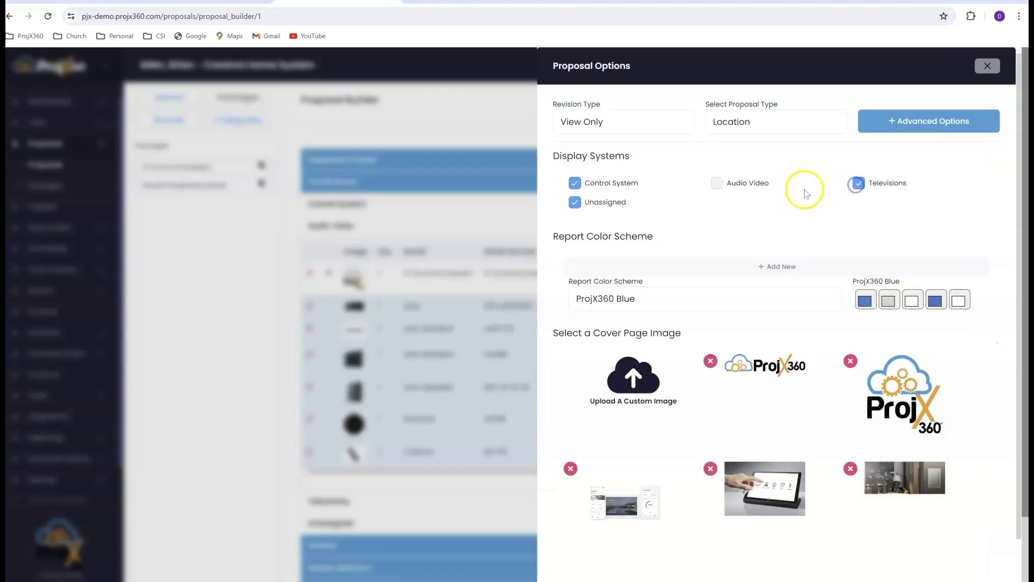
left_click(719, 186)
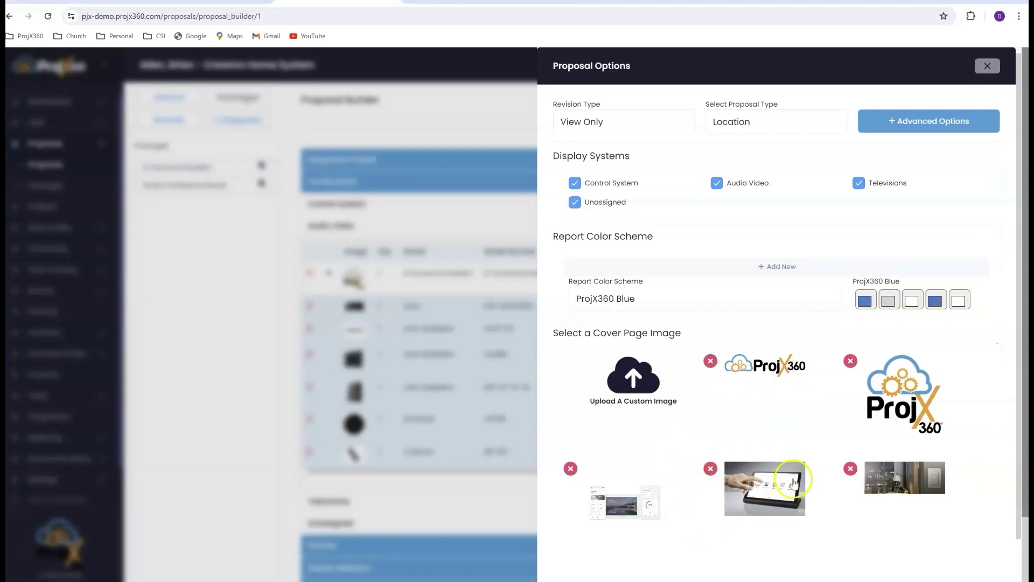
Select the touch-panel photo with the pointing hand as the cover page image, and download the proposal document
left_click(765, 500)
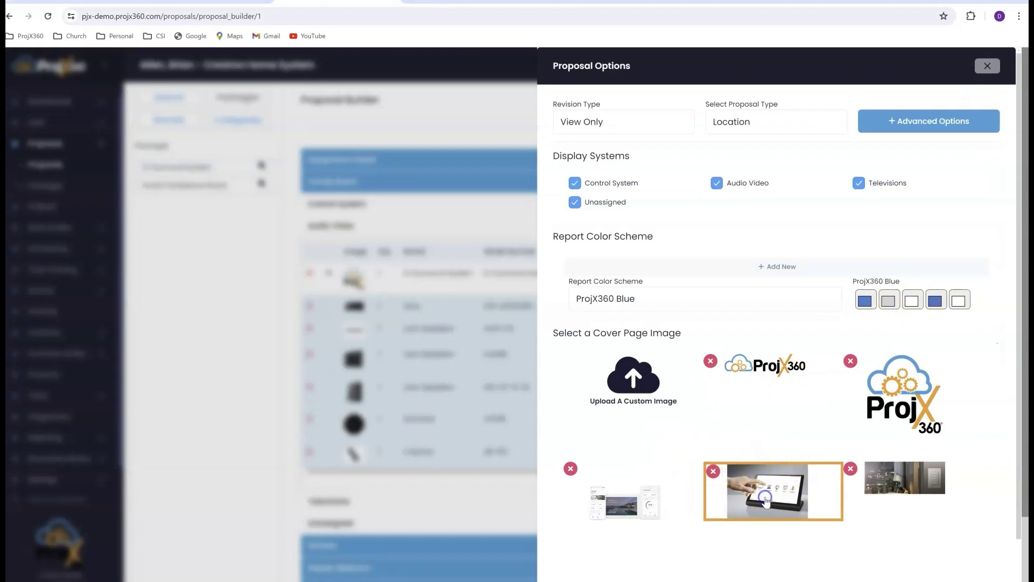
scroll(762, 496, "down", 2)
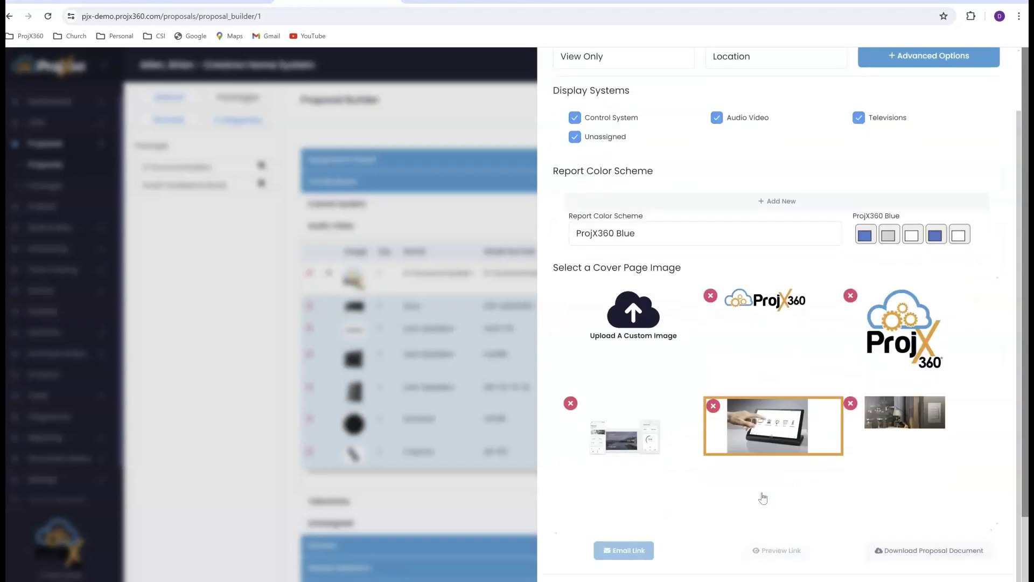
left_click(896, 555)
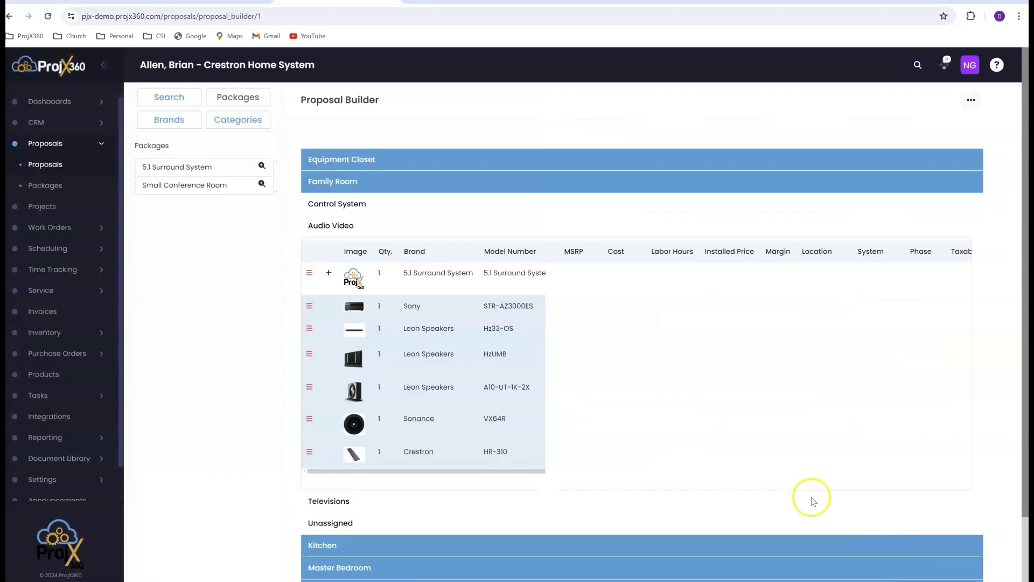
Set the revision type to Generate Revision and open the proposal's link preview
left_click(615, 58)
left_click(618, 92)
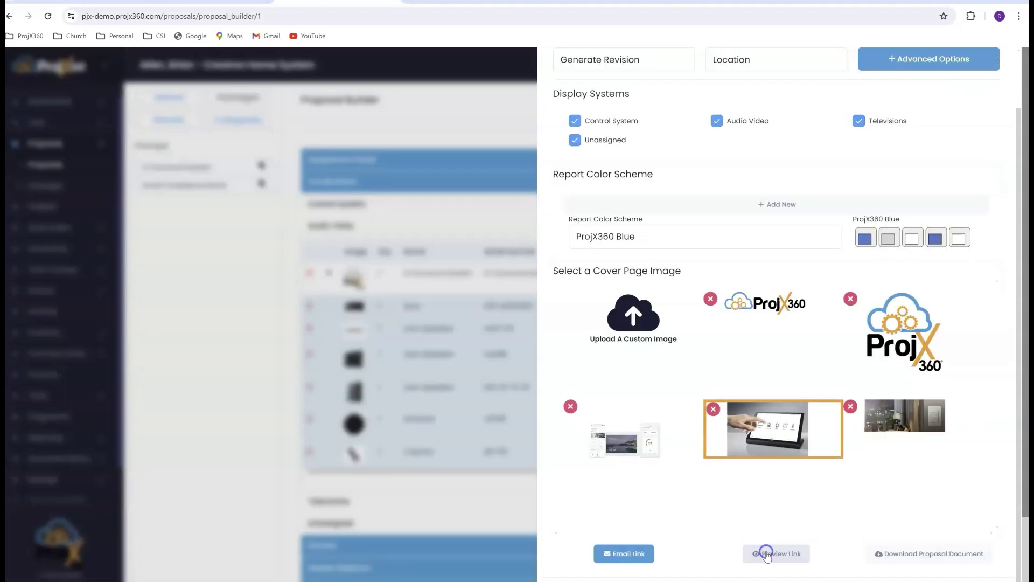
left_click(767, 555)
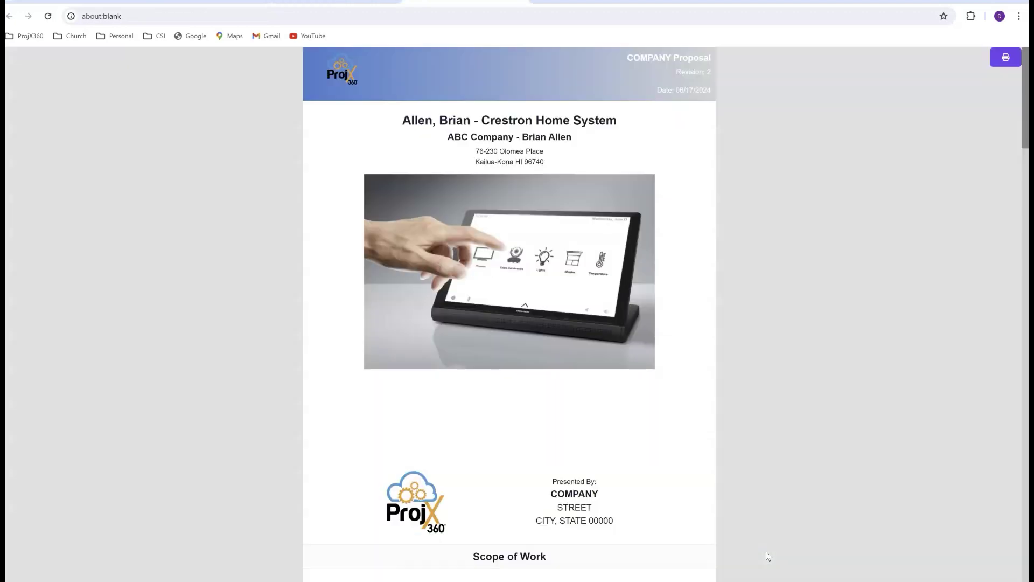
Examine the previewed proposal's cover page, scope of work, products by location, proposal summary and payment schedule
left_click(564, 297)
scroll(497, 299, "down", 4)
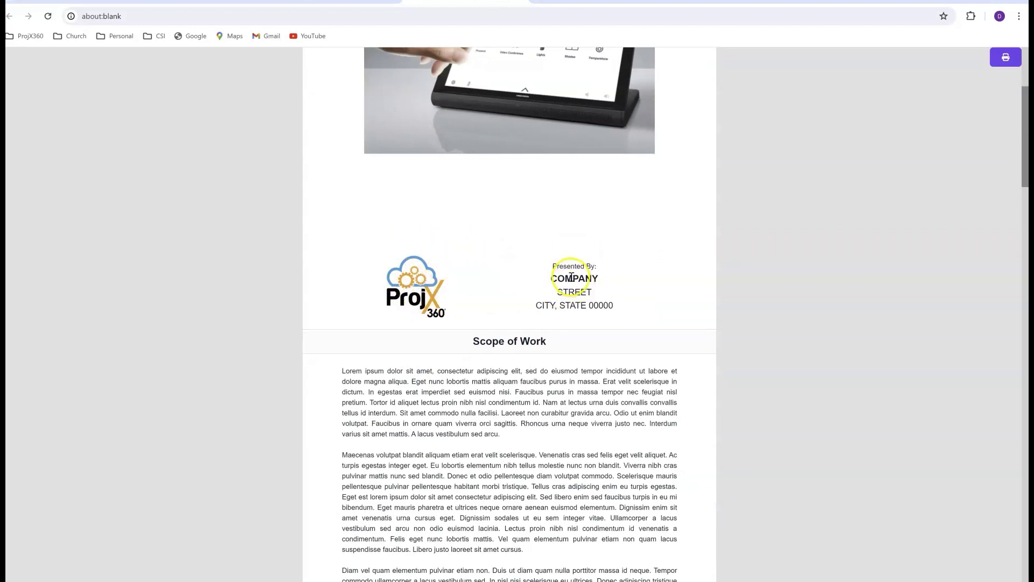
scroll(570, 277, "down", 4)
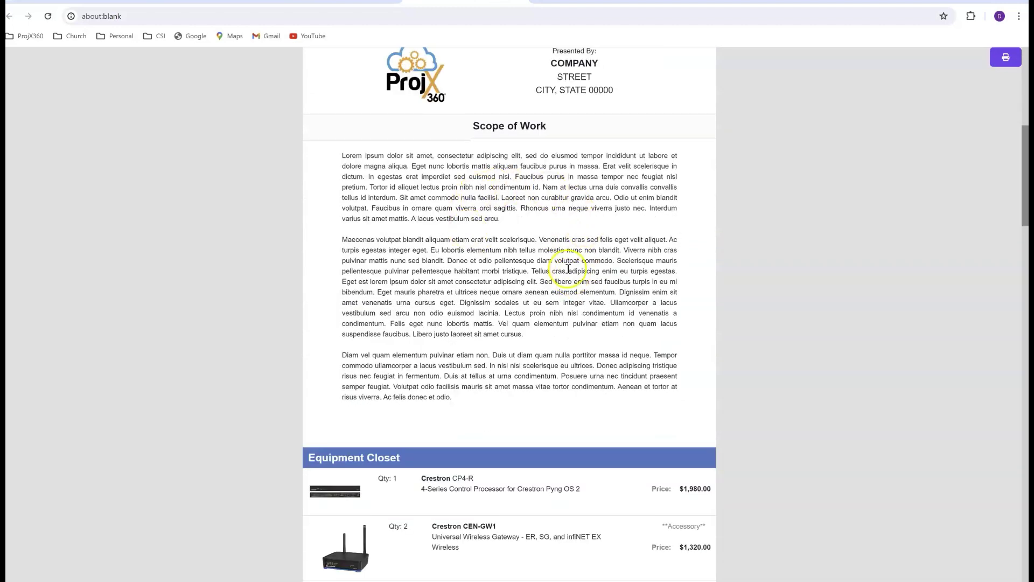
scroll(500, 232, "down", 5)
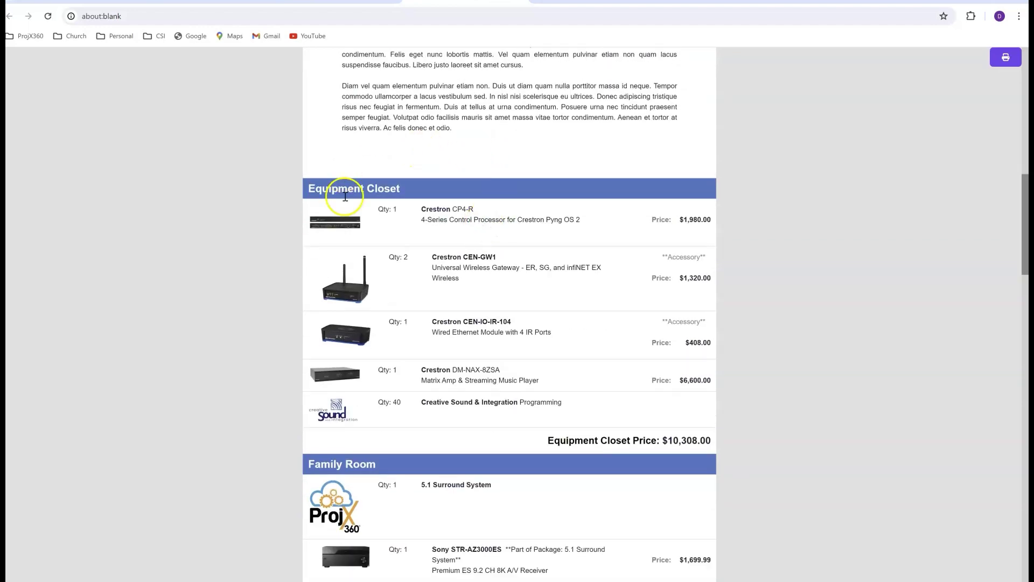
scroll(397, 262, "down", 4)
scroll(396, 263, "down", 1)
scroll(377, 234, "down", 3)
scroll(387, 239, "down", 10)
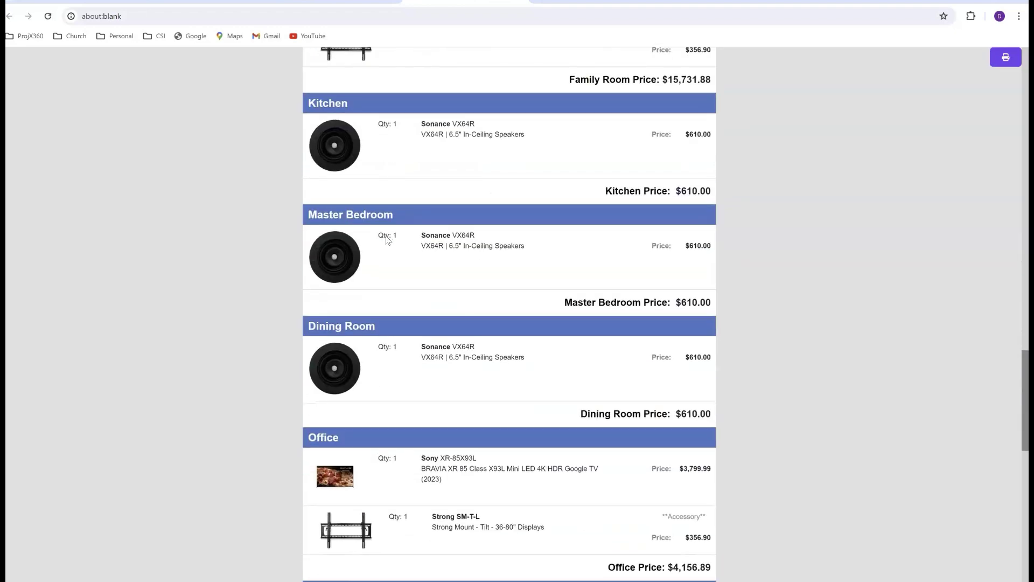
scroll(386, 238, "down", 8)
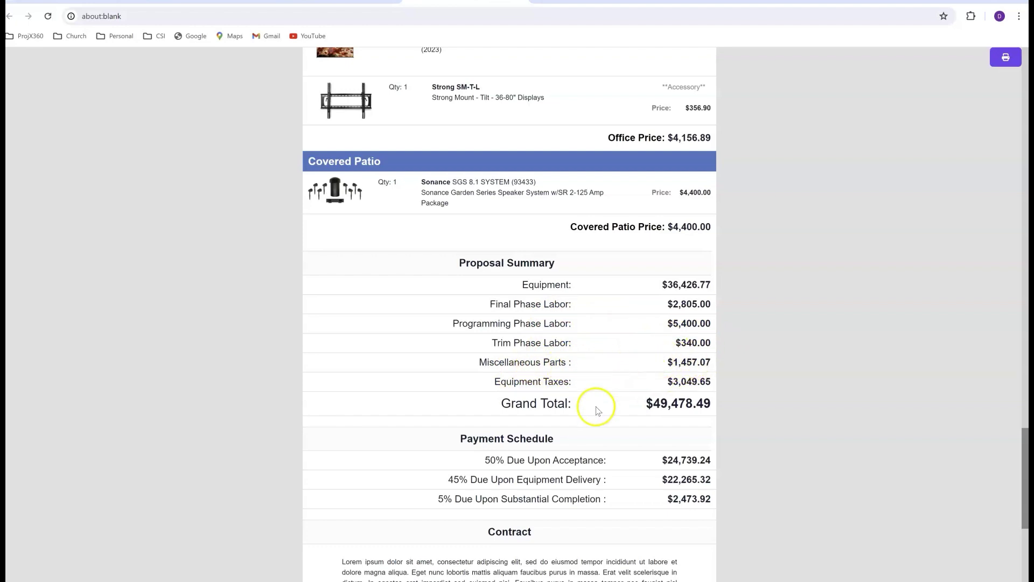
scroll(627, 412, "down", 3)
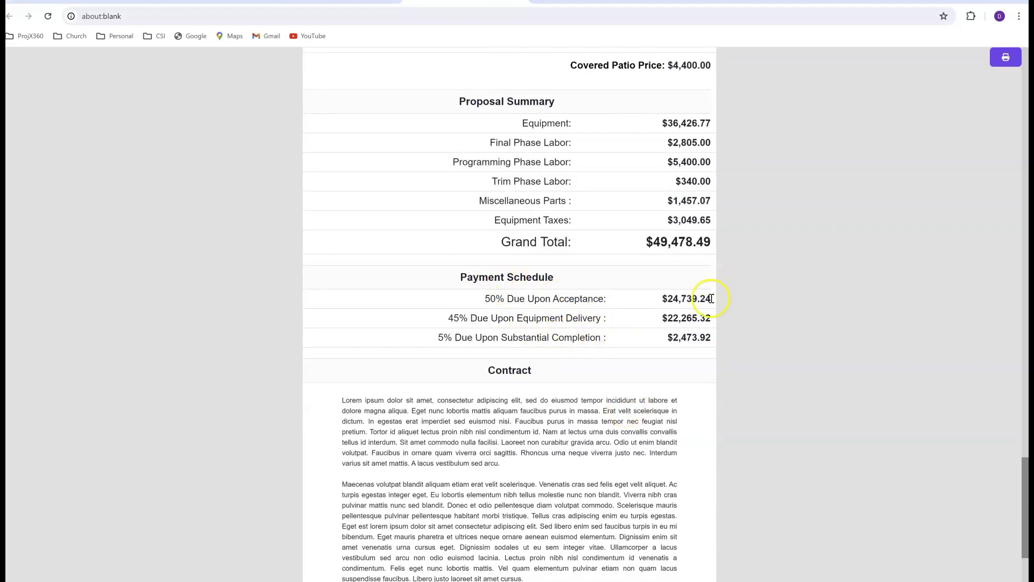
Sign in the signature box below the proposal's contract and approve the document
scroll(653, 310, "down", 5)
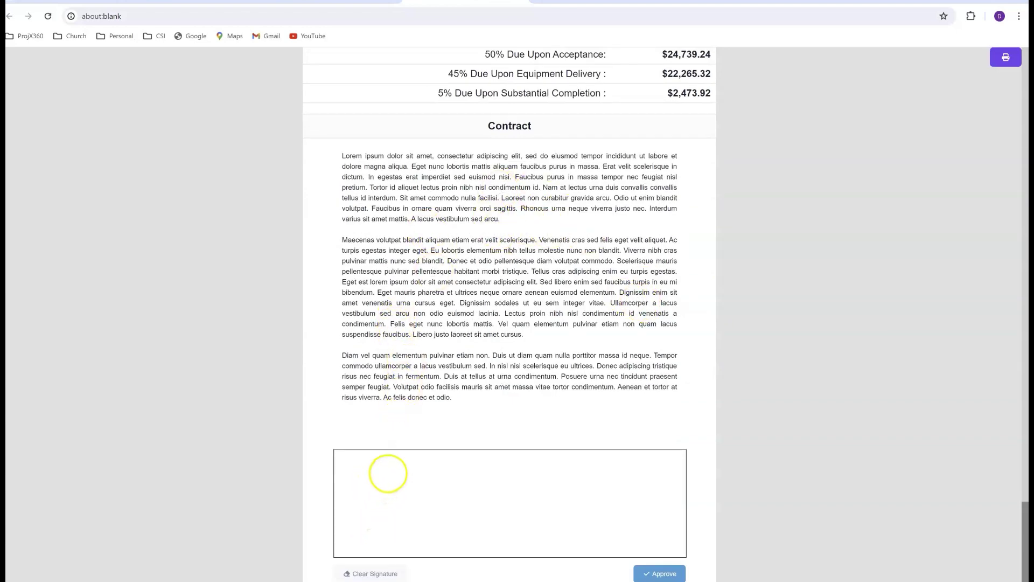
mouse_move(384, 480)
left_mouse_down()
mouse_move(365, 522)
mouse_move(402, 471)
mouse_move(381, 515)
mouse_move(412, 491)
mouse_move(501, 506)
left_mouse_up()
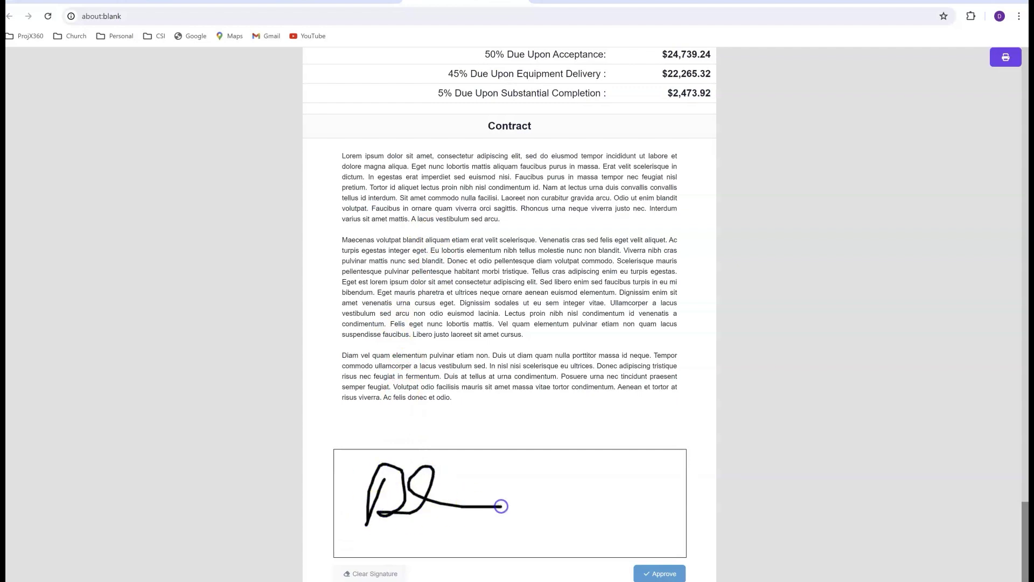
left_click(676, 574)
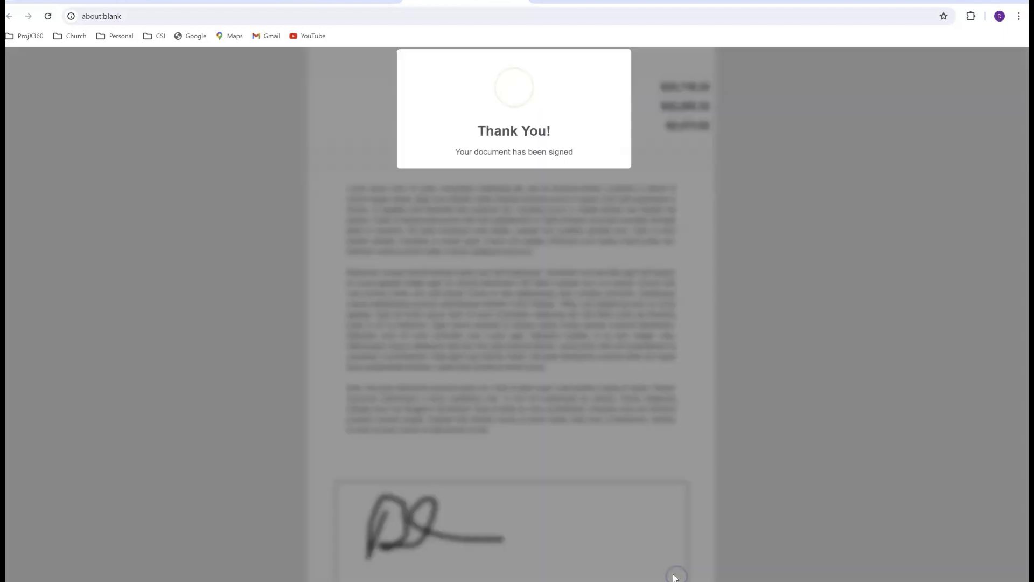
Return to the proposal builder, close the proposal options, and open the proposal's information page
left_click(360, 3)
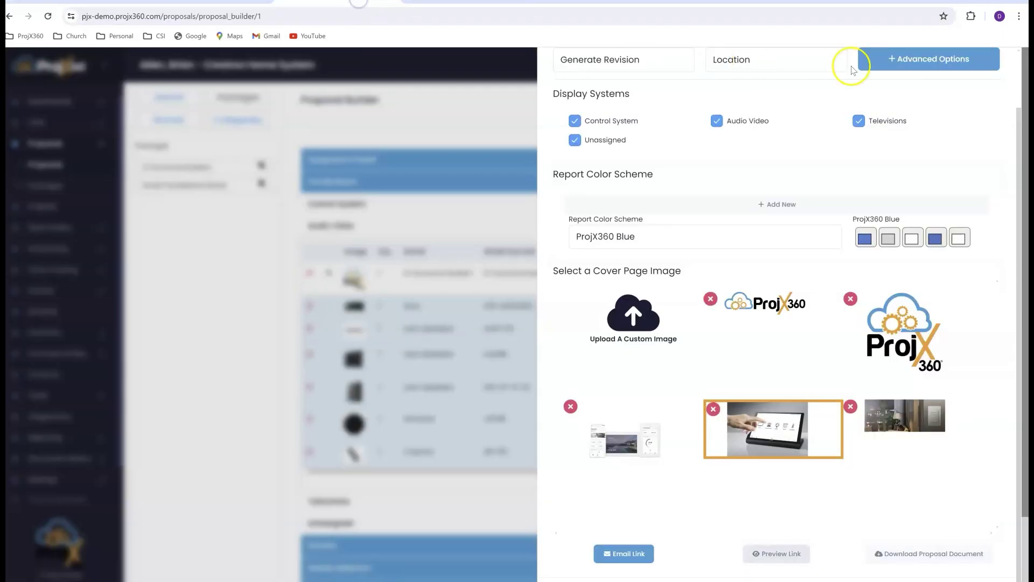
scroll(964, 65, "up", 1)
left_click(994, 70)
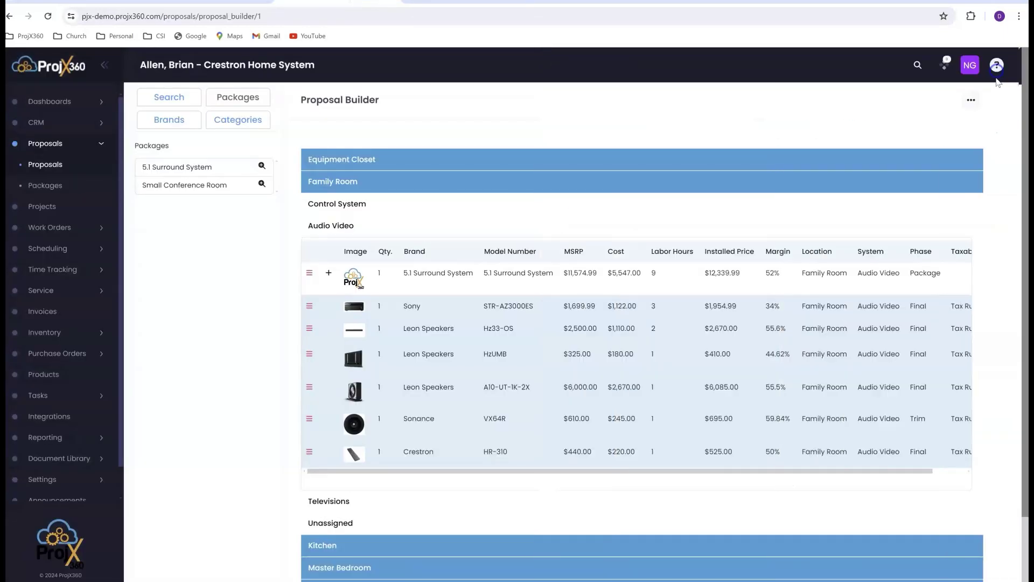
left_click(974, 99)
left_click(962, 126)
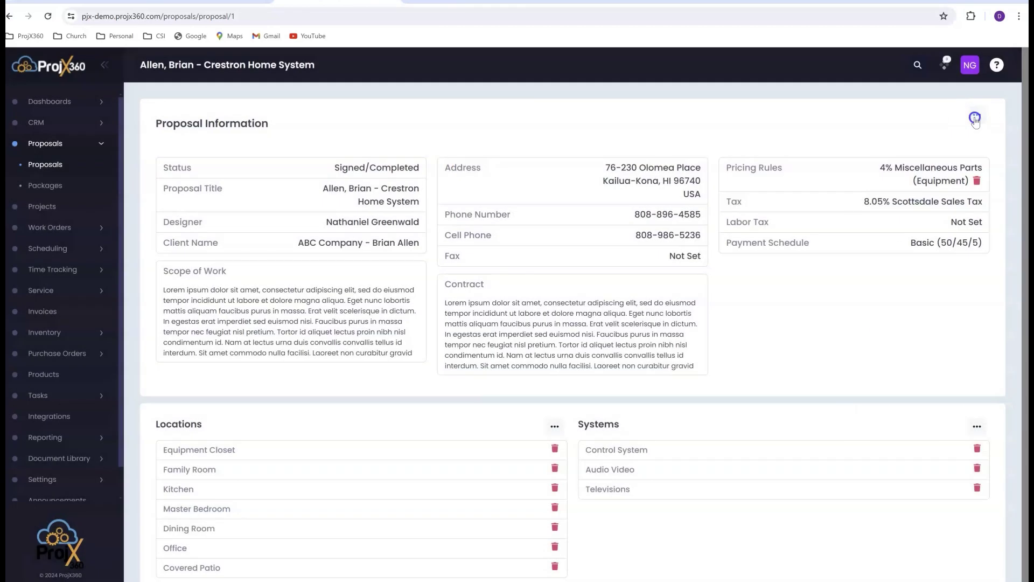
View the proposal's revisions with their client approval status, and close the revision list
left_click(975, 120)
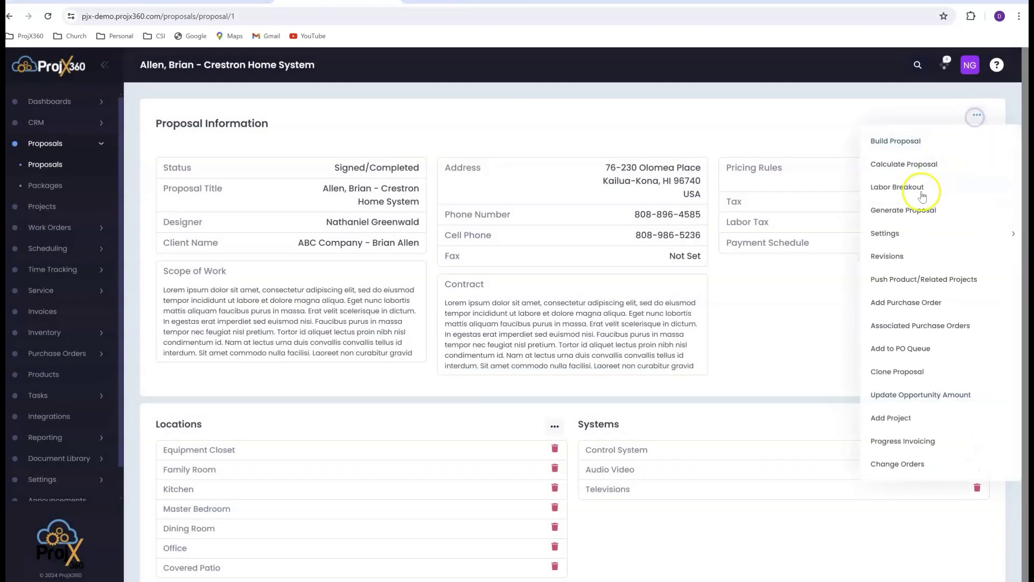
left_click(896, 257)
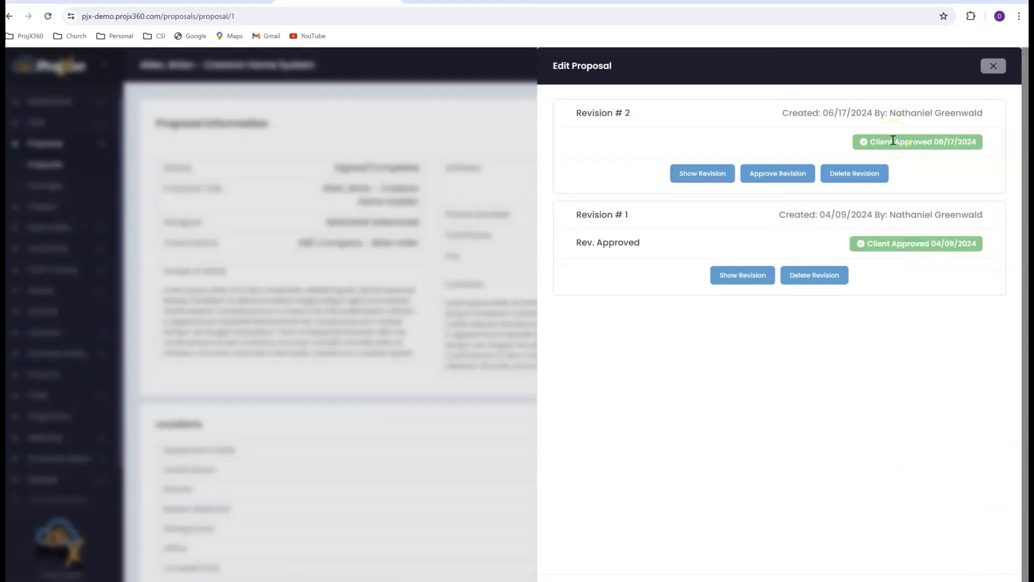
left_click(993, 66)
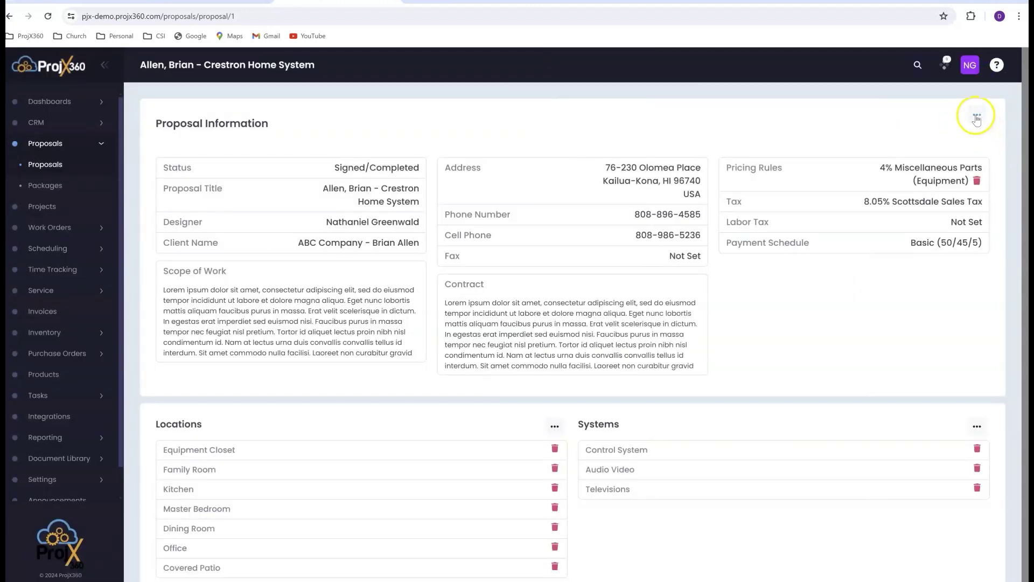
Check the proposal's Add Project option, and open the existing Crestron Home System project from the projects list
left_click(976, 118)
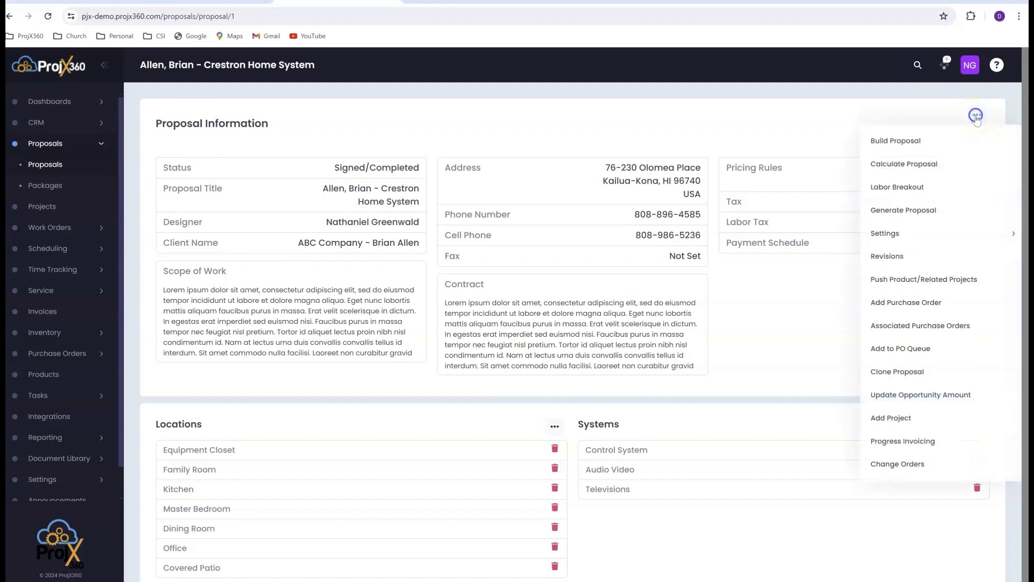
left_click(895, 424)
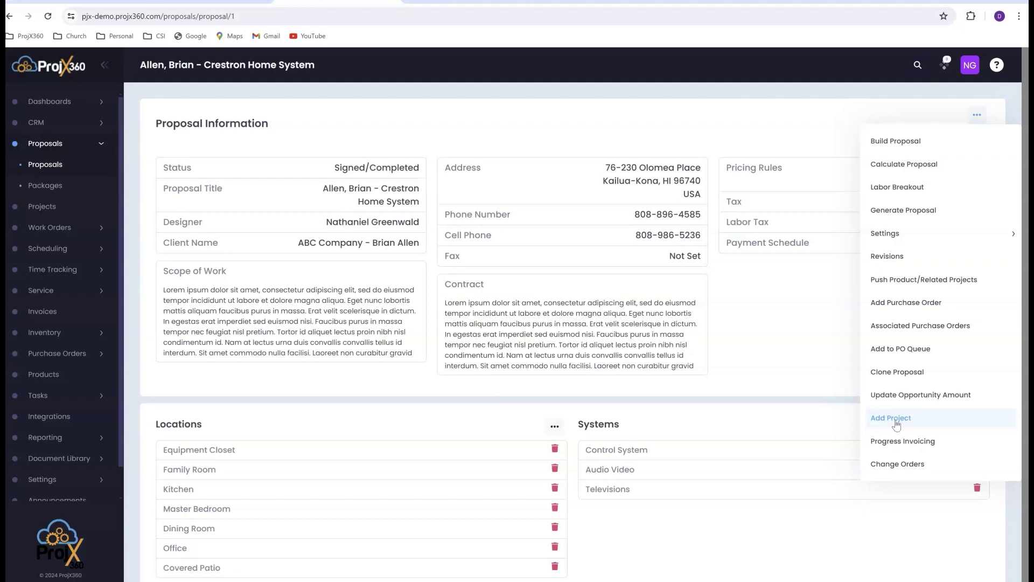
left_click(46, 210)
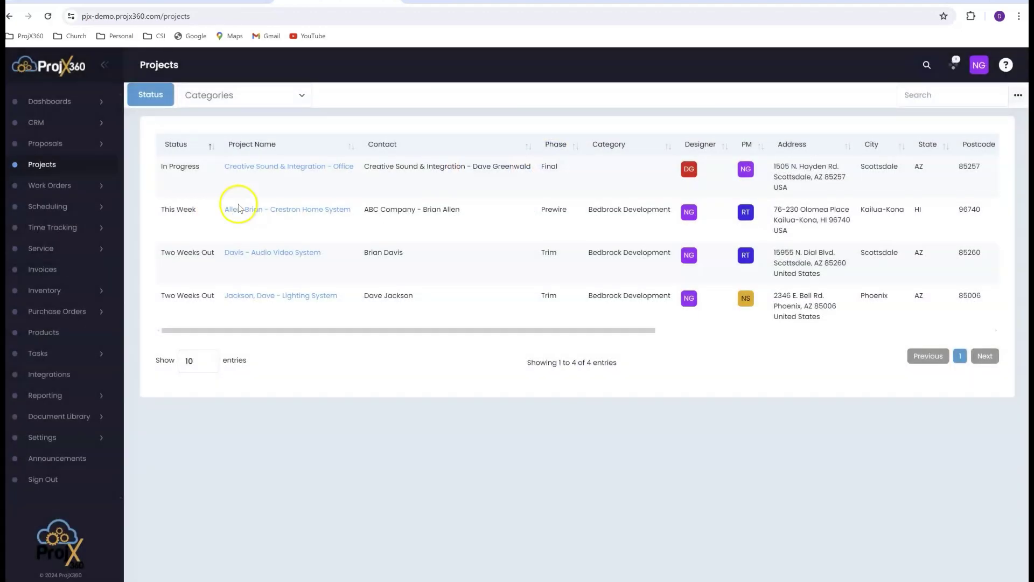
left_click(241, 211)
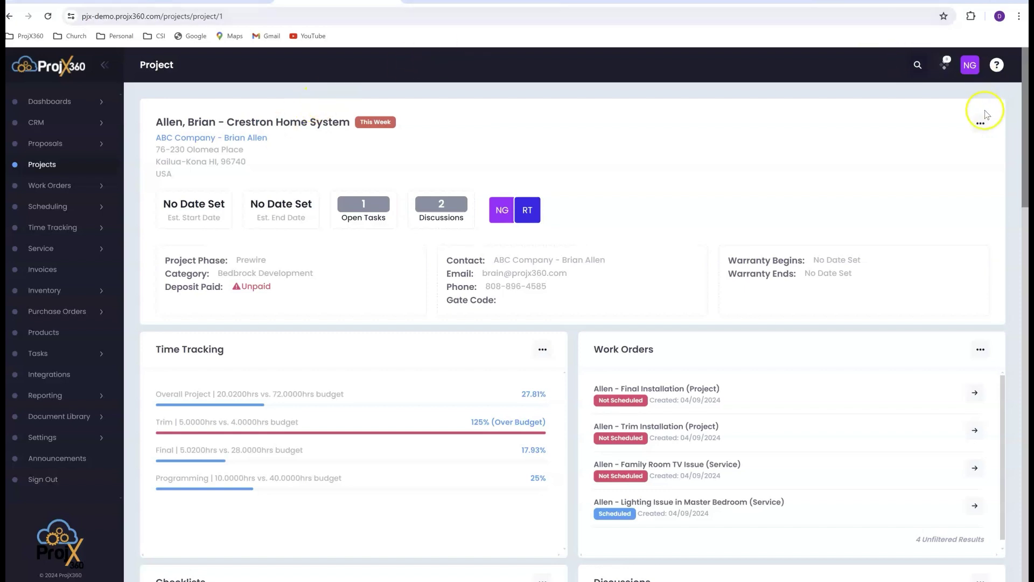
Open the Default Pick List of the project's products
left_click(980, 125)
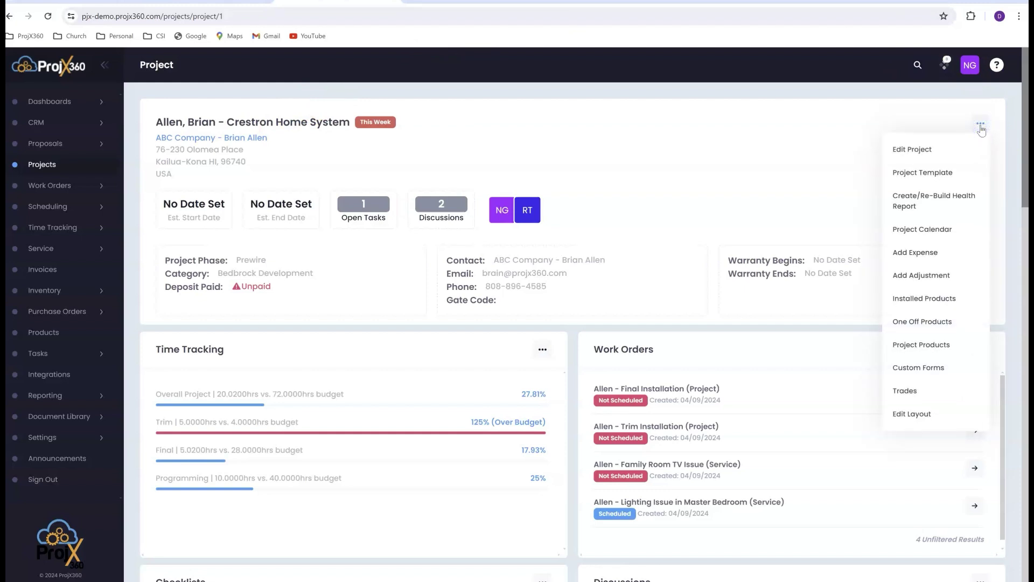
left_click(911, 347)
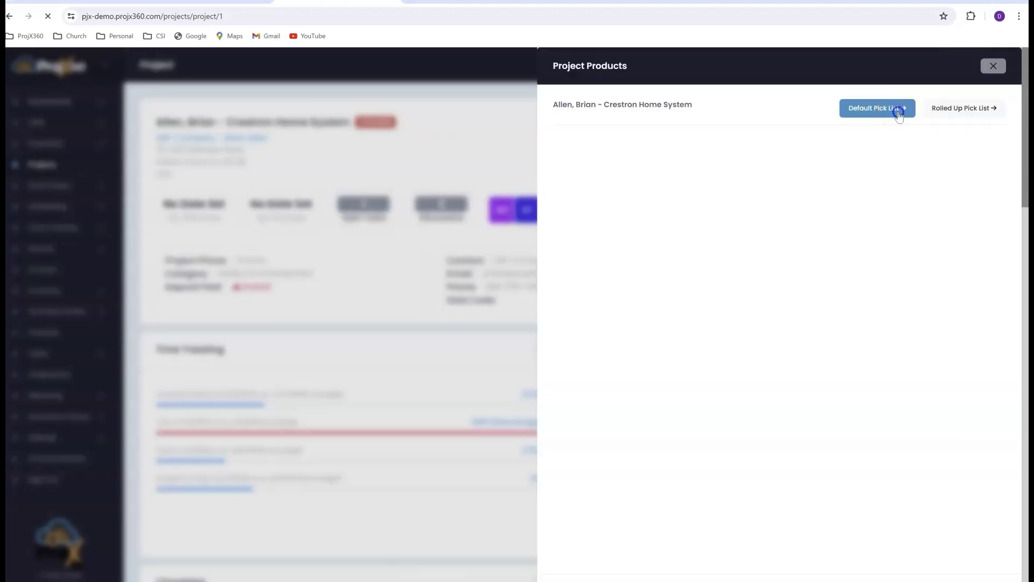
left_click(892, 109)
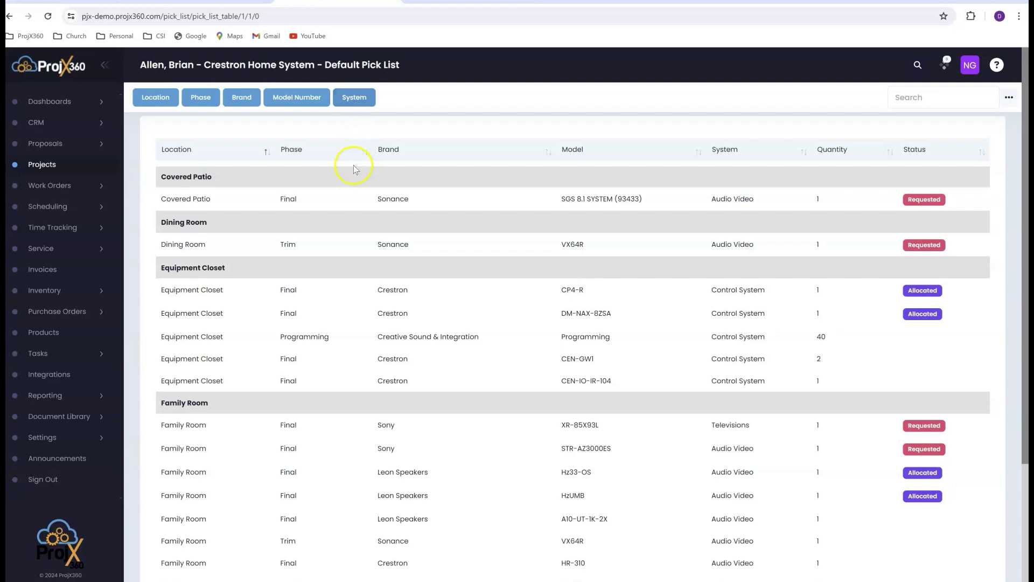
Select the CEN-GW1, CEN-IO-IR-104 and A10-UT-1K-2X items for a product request, and return to the project
left_click(419, 357)
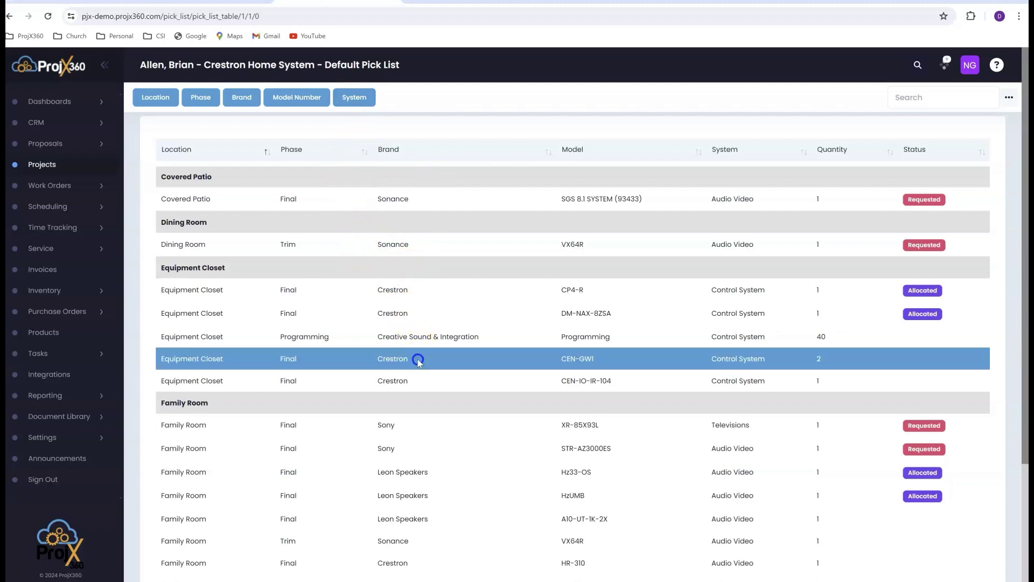
left_click(420, 383)
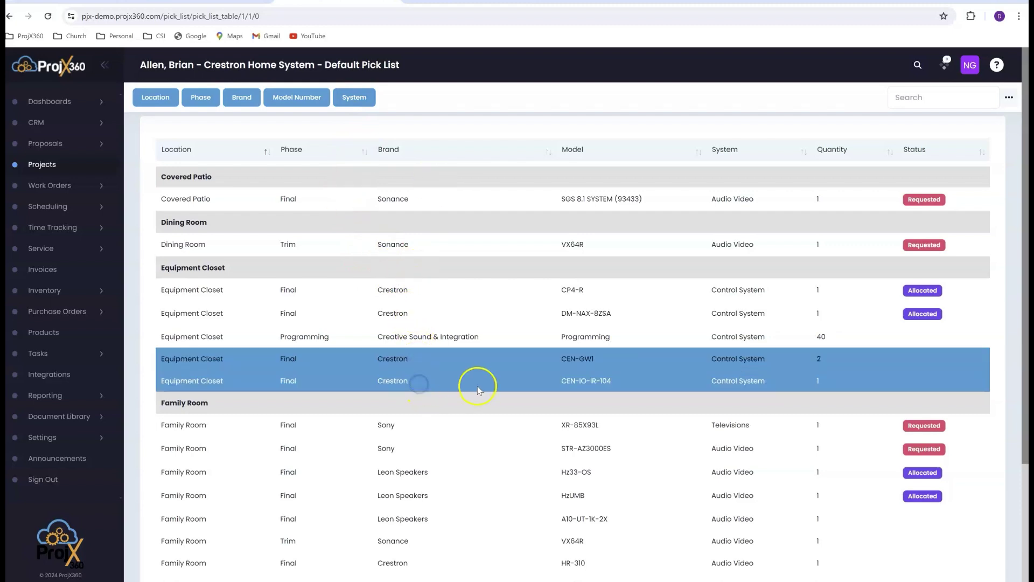
left_click(458, 521)
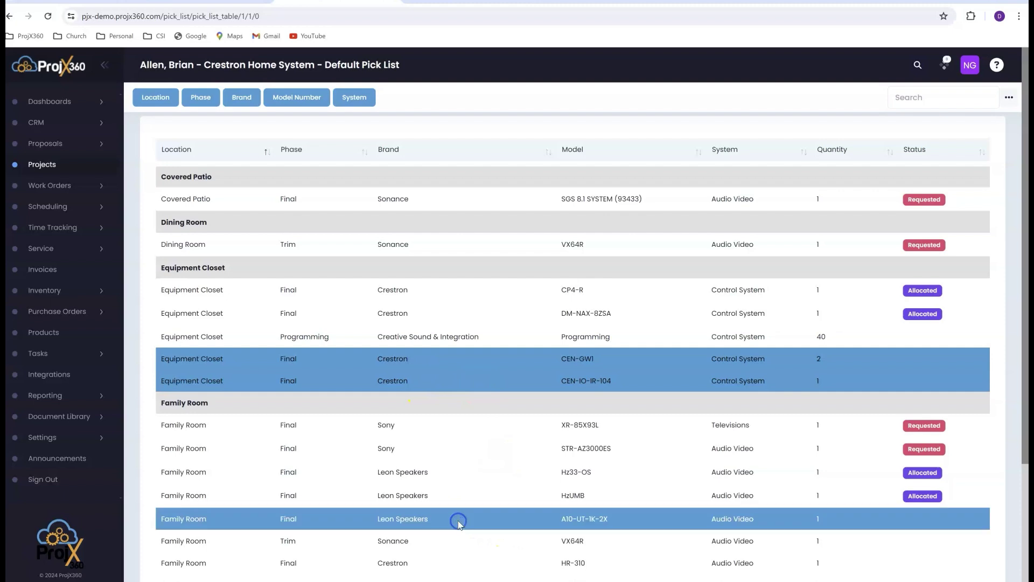
left_click(1009, 99)
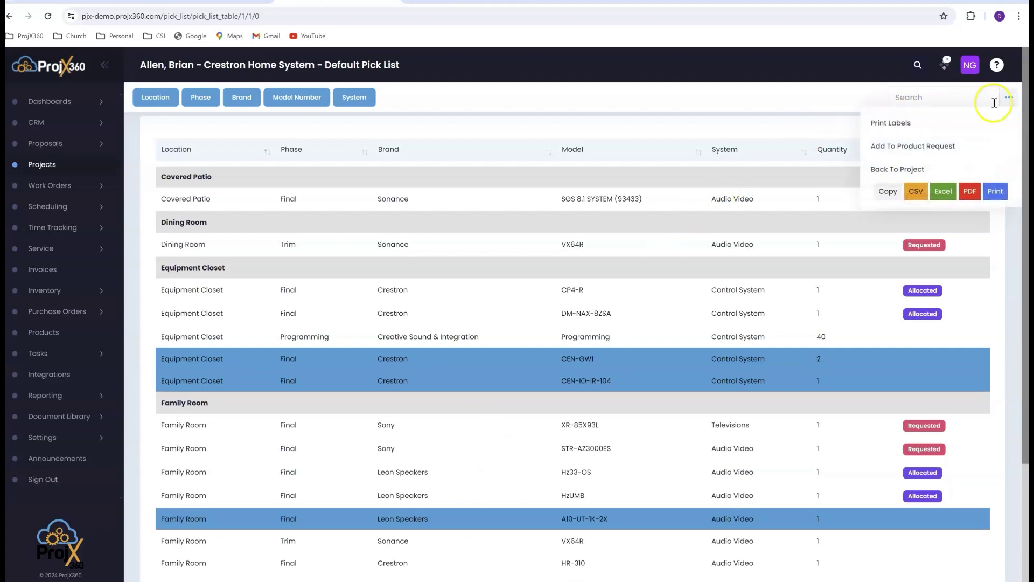
left_click(885, 147)
left_click(918, 174)
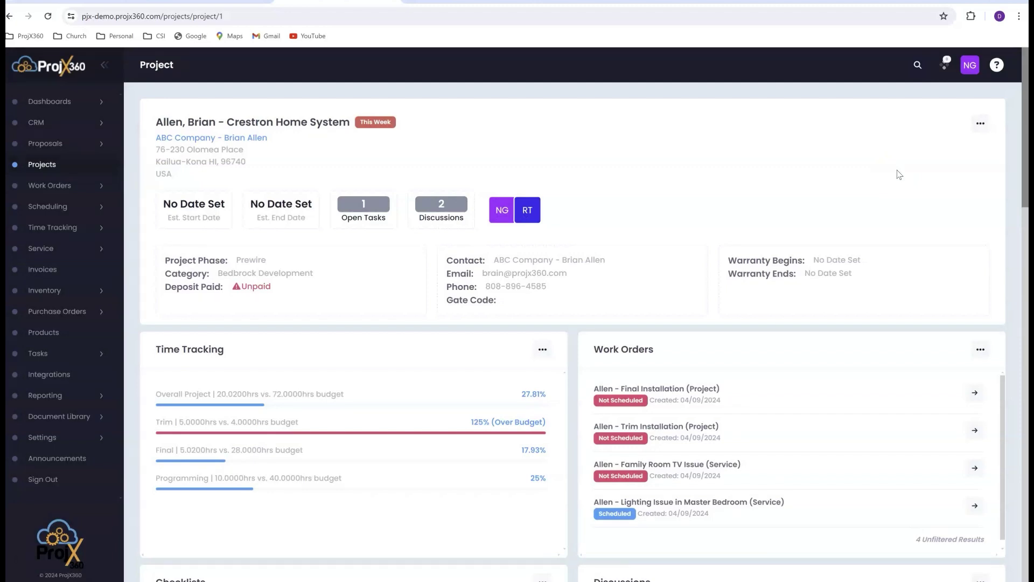
Filter the project's work orders by project and then service type, and view the Lighting Issue in Master Bedroom work order
scroll(420, 291, "down", 2)
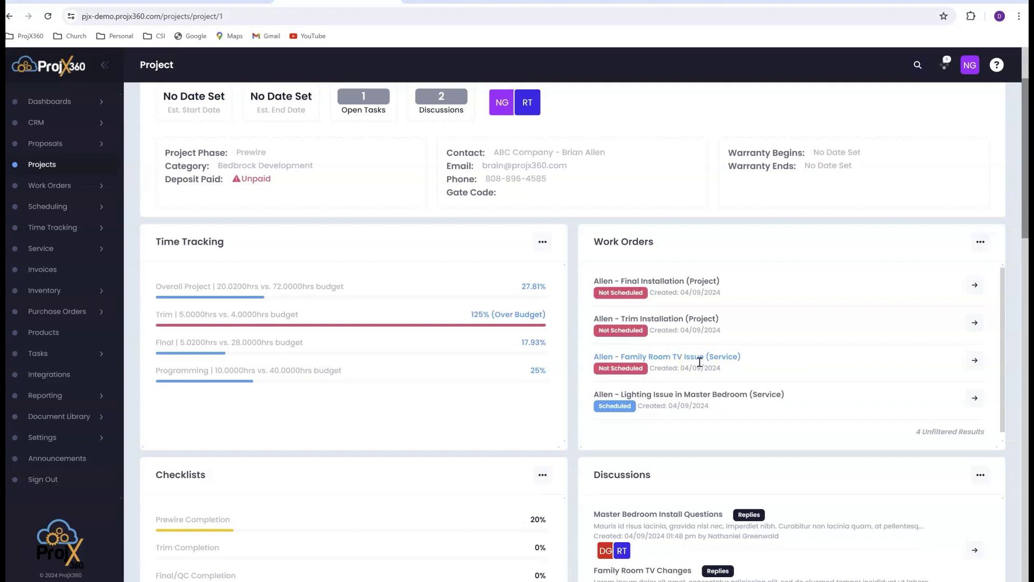
left_click(981, 241)
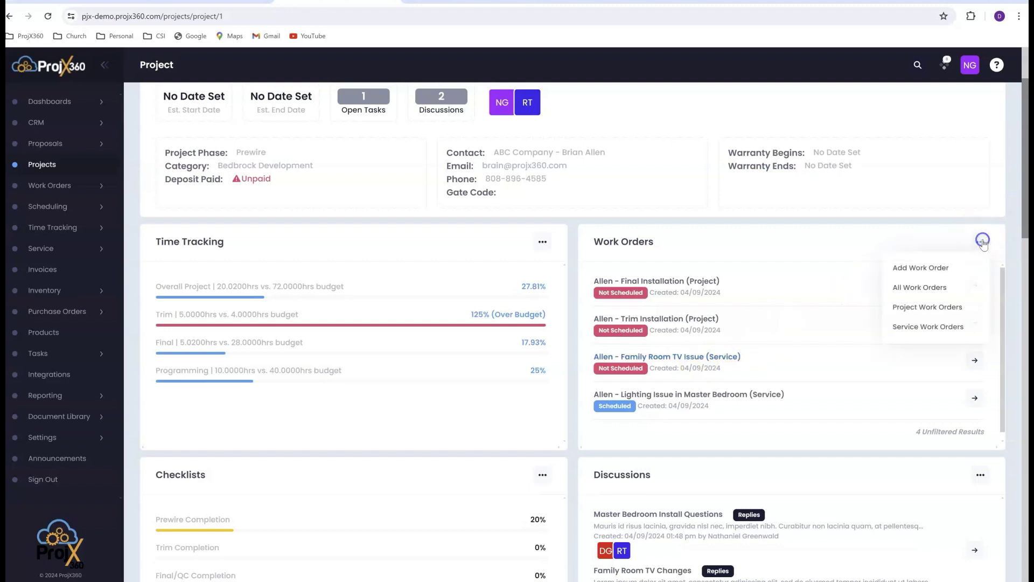
left_click(942, 307)
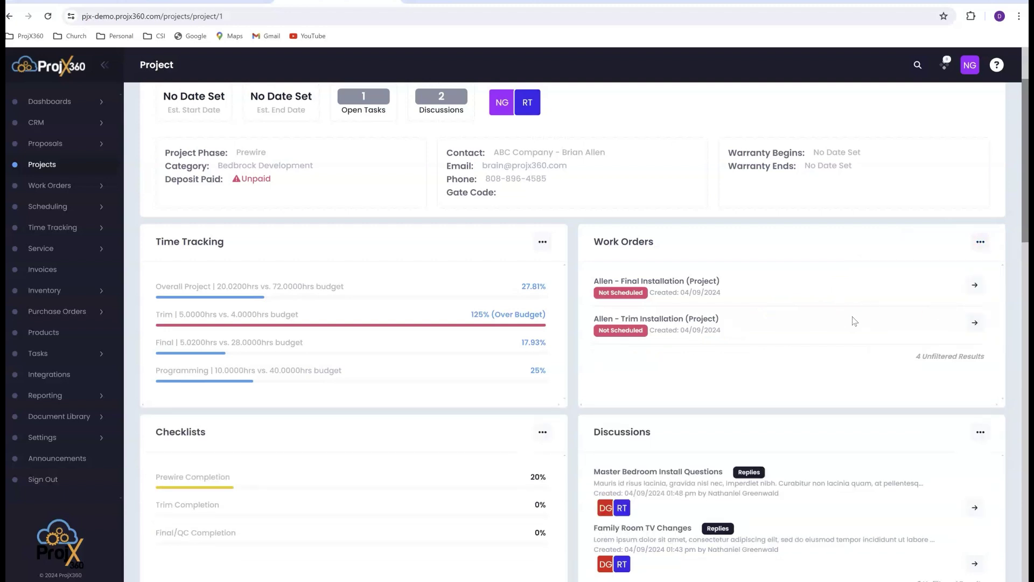
left_click(981, 241)
left_click(928, 326)
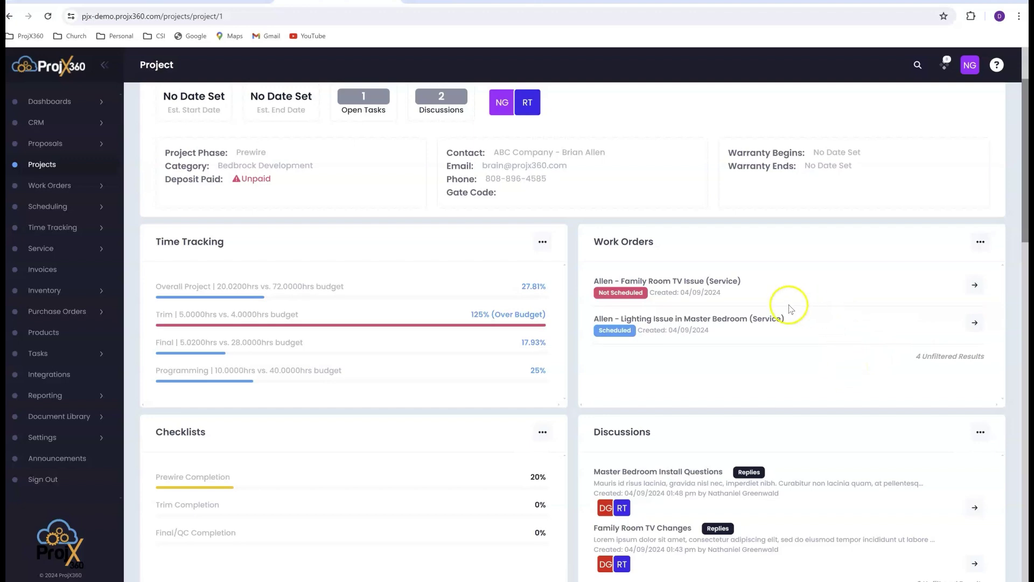
left_click(973, 323)
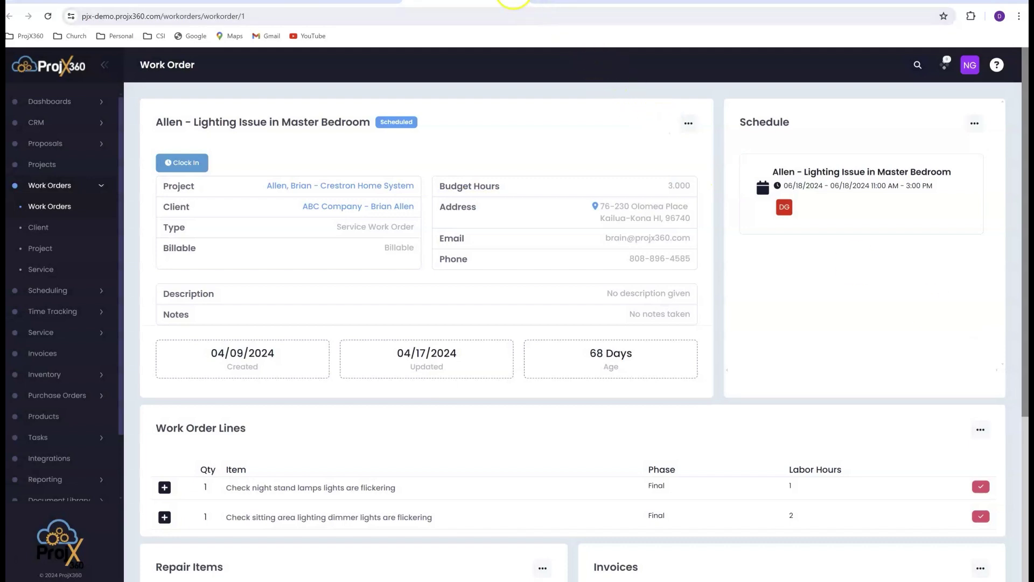
left_click(336, 3)
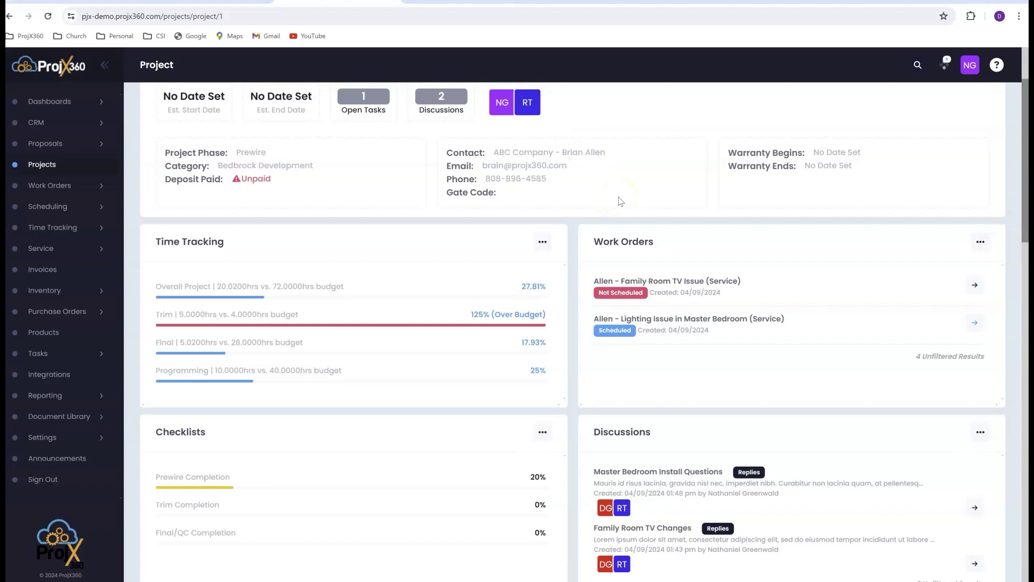
Mark "Run smurf tube from head-end to all D-Marc locations" as completed in the project's Prewire checklist, and close the checklist
scroll(587, 249, "down", 3)
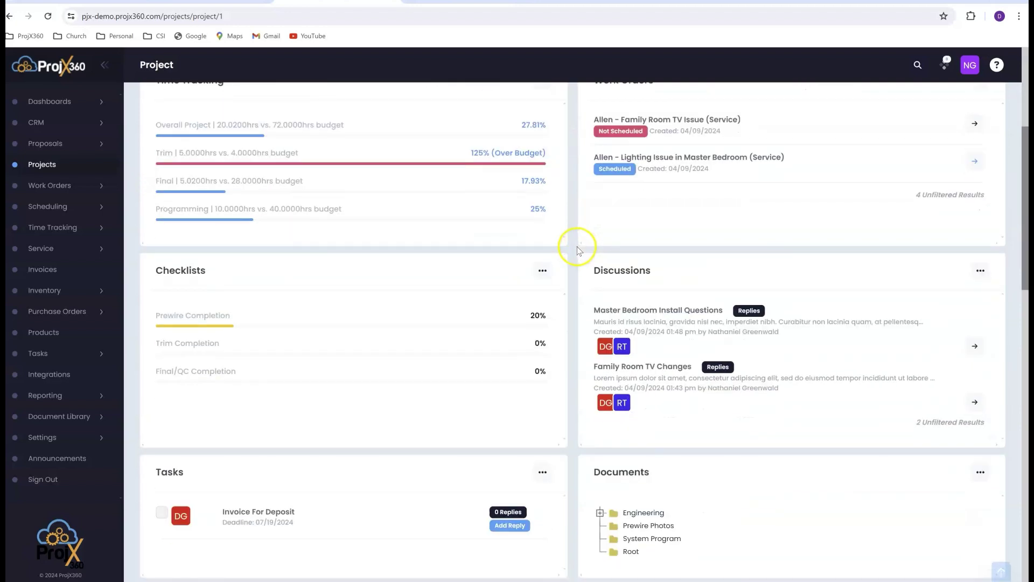
scroll(577, 251, "down", 1)
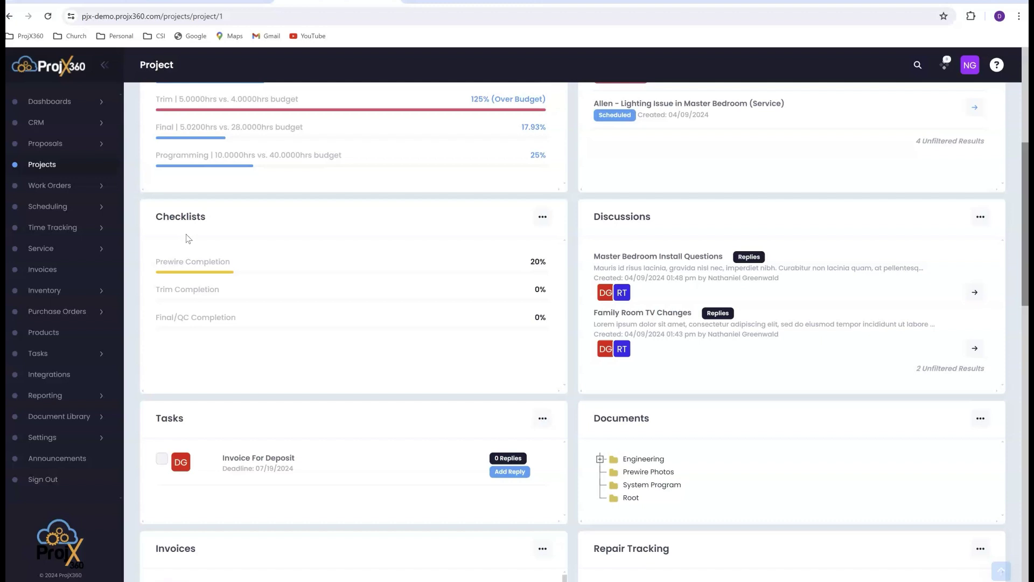
left_click(232, 267)
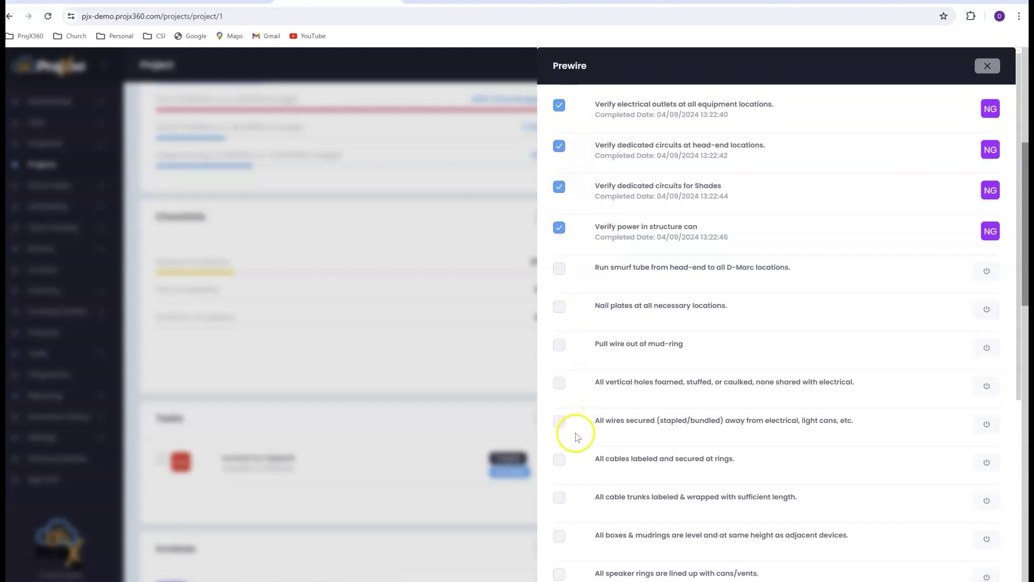
left_click(560, 272)
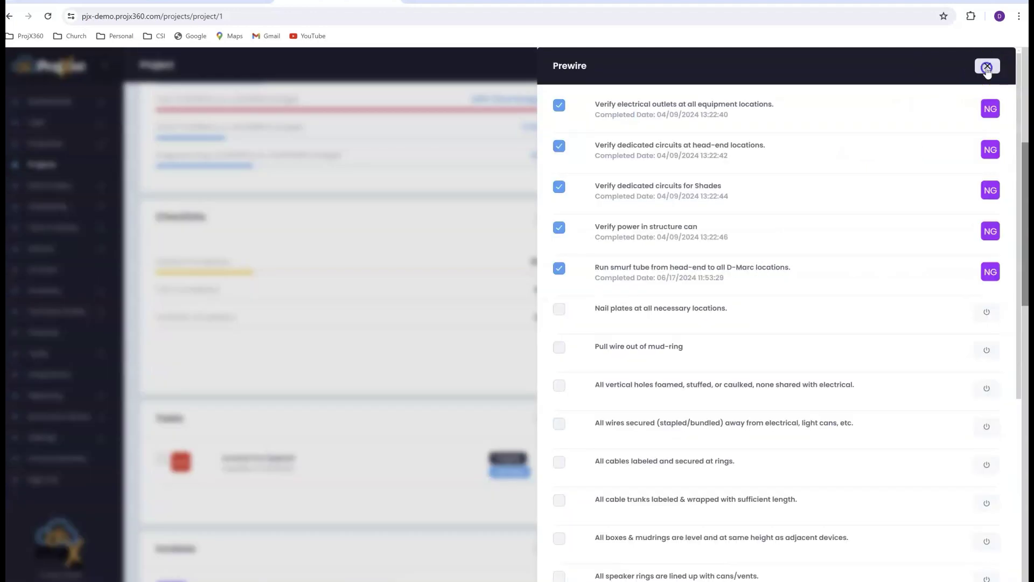
left_click(987, 66)
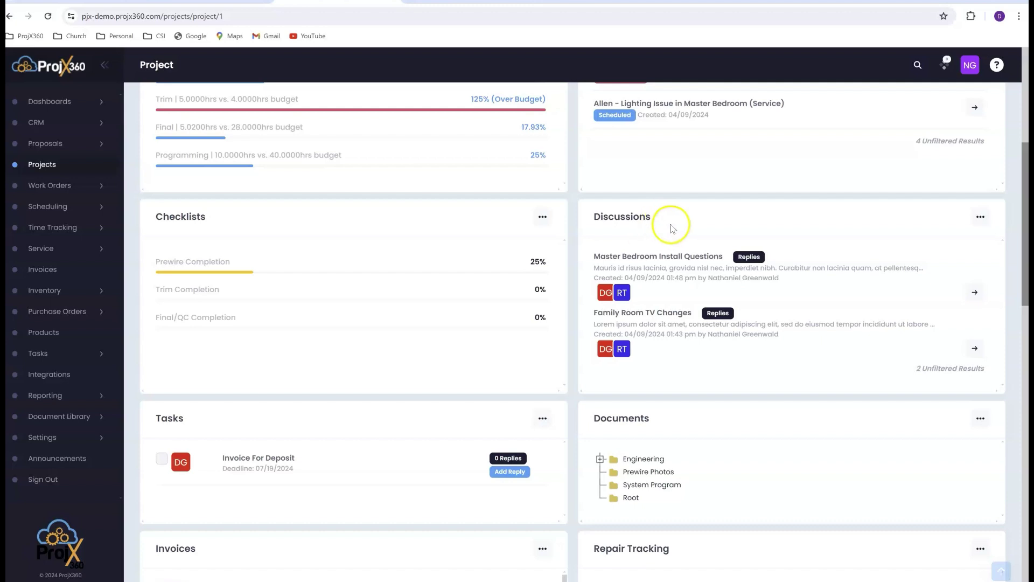
left_click(982, 218)
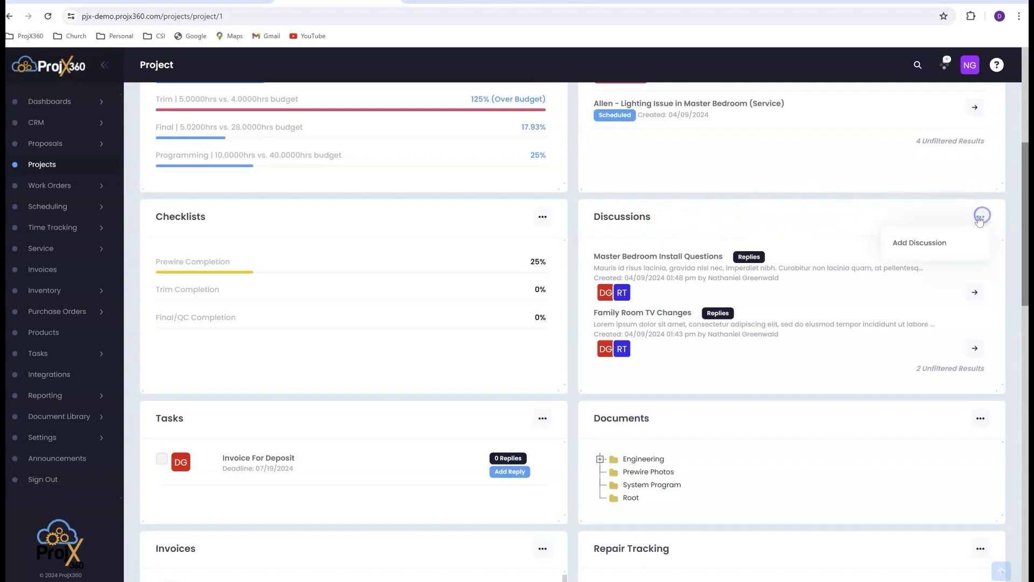
left_click(909, 240)
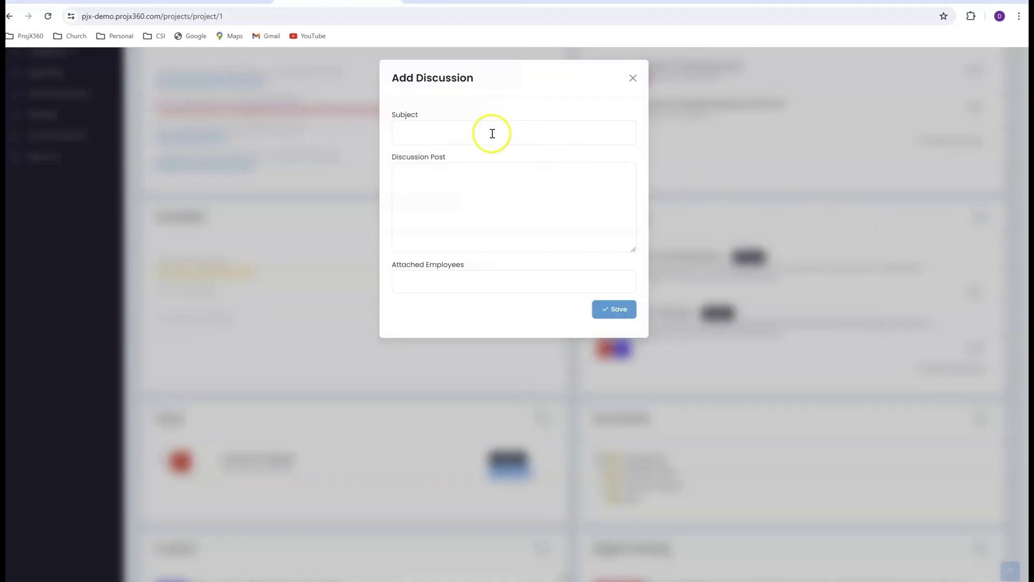
left_click(466, 280)
left_click(455, 303)
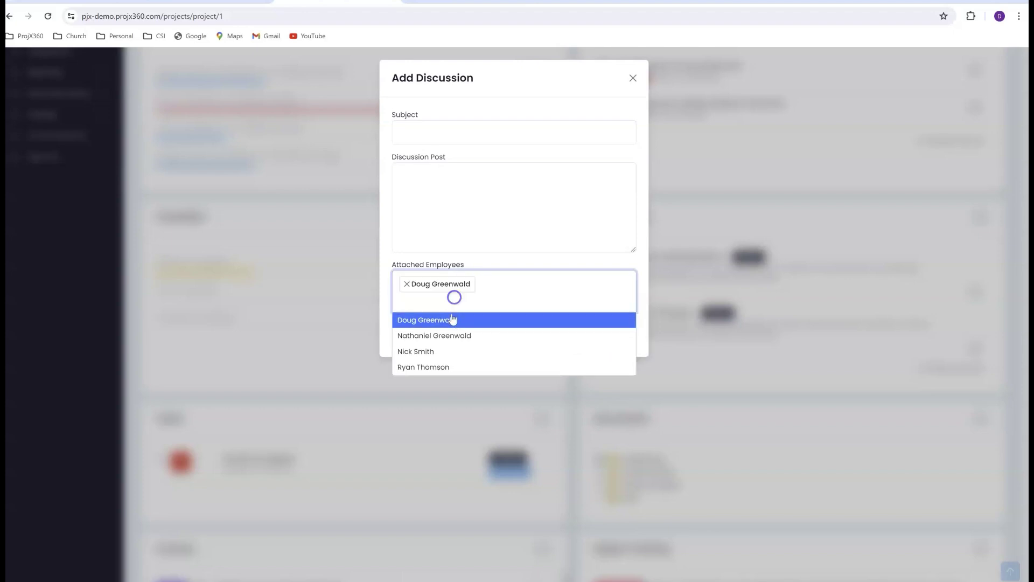
left_click(445, 351)
left_click(441, 368)
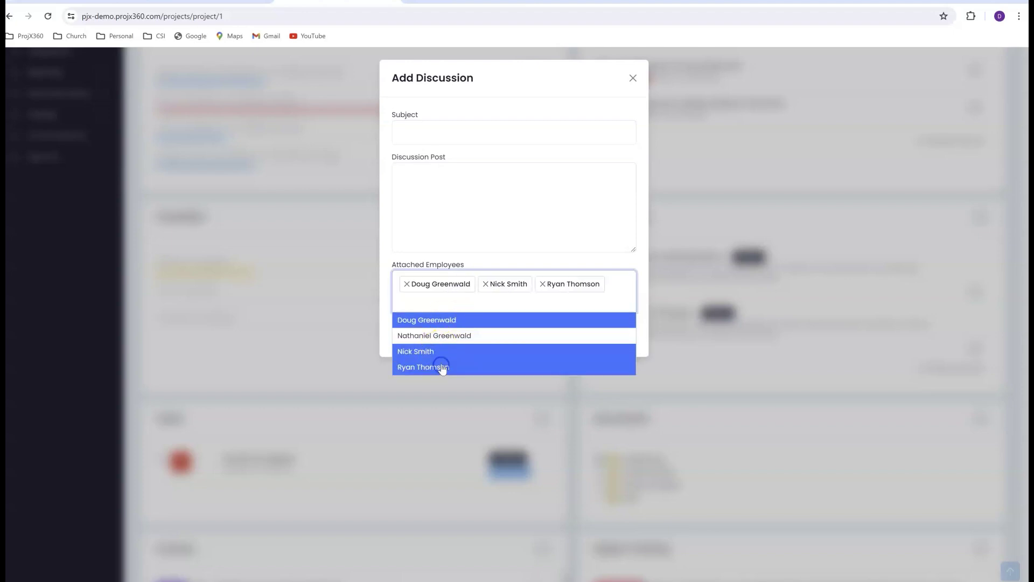
left_click(634, 78)
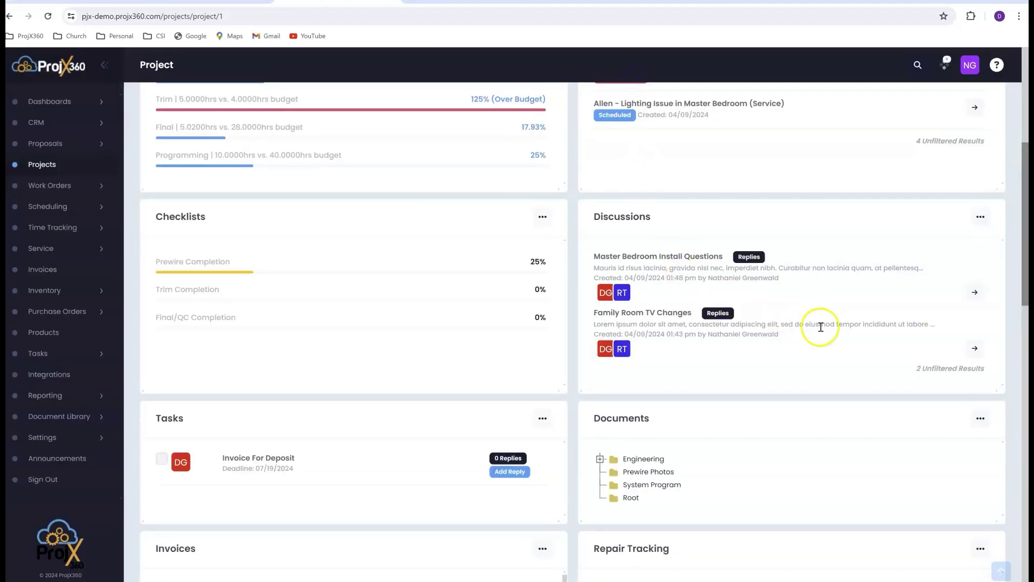
Read the Family Room TV Changes discussion and its reply, and close the discussion
left_click(975, 348)
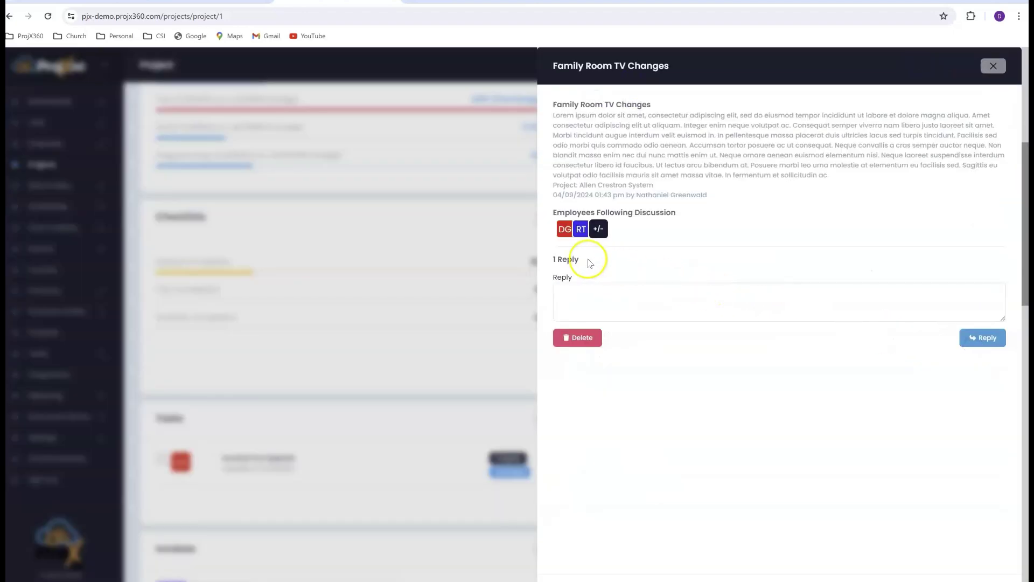
left_click(569, 259)
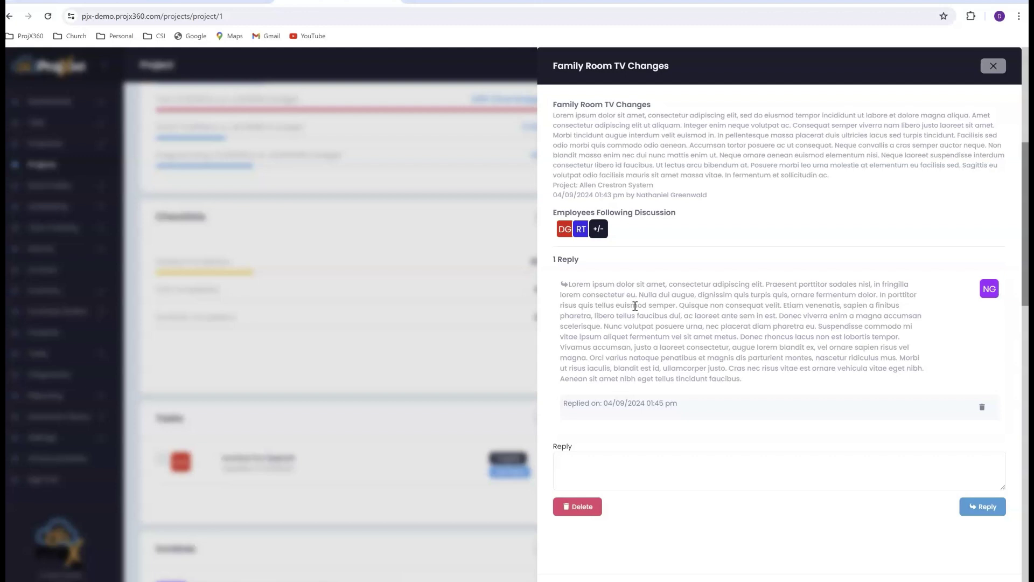
left_click(993, 66)
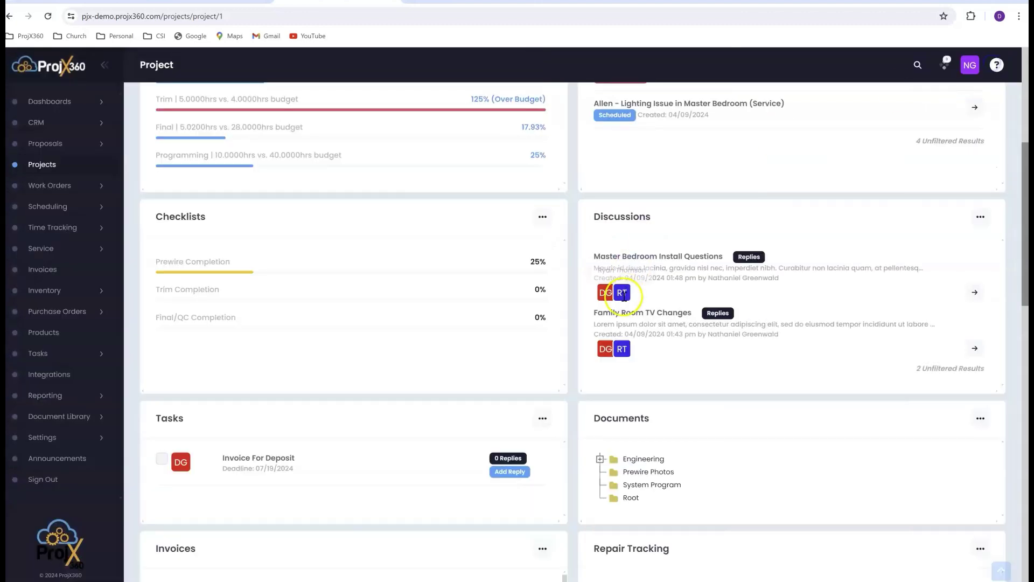
scroll(622, 292, "down", 4)
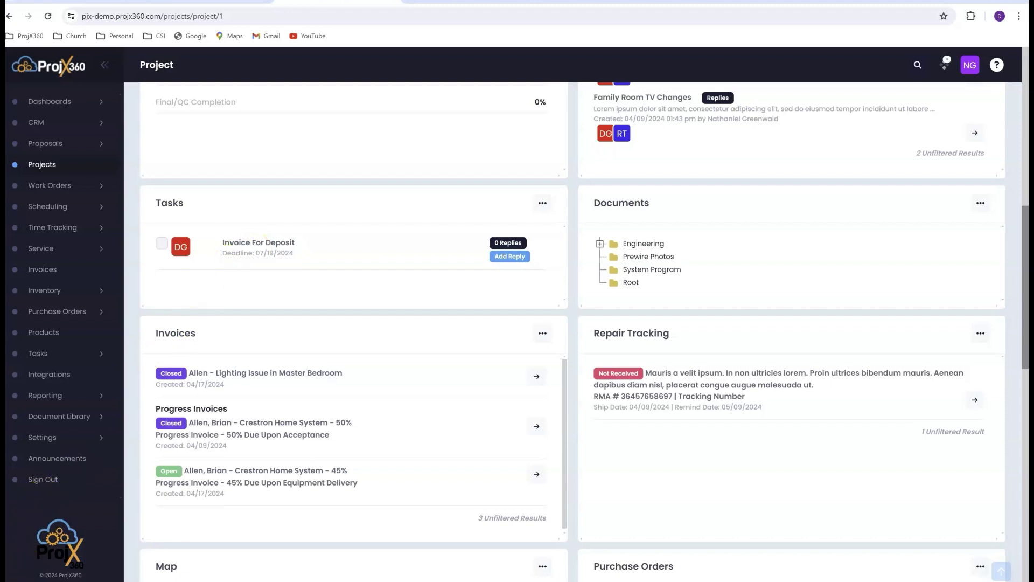
View the details of the project's Invoice For Deposit task, and close the task
left_click(280, 264)
left_click(254, 243)
left_click(364, 132)
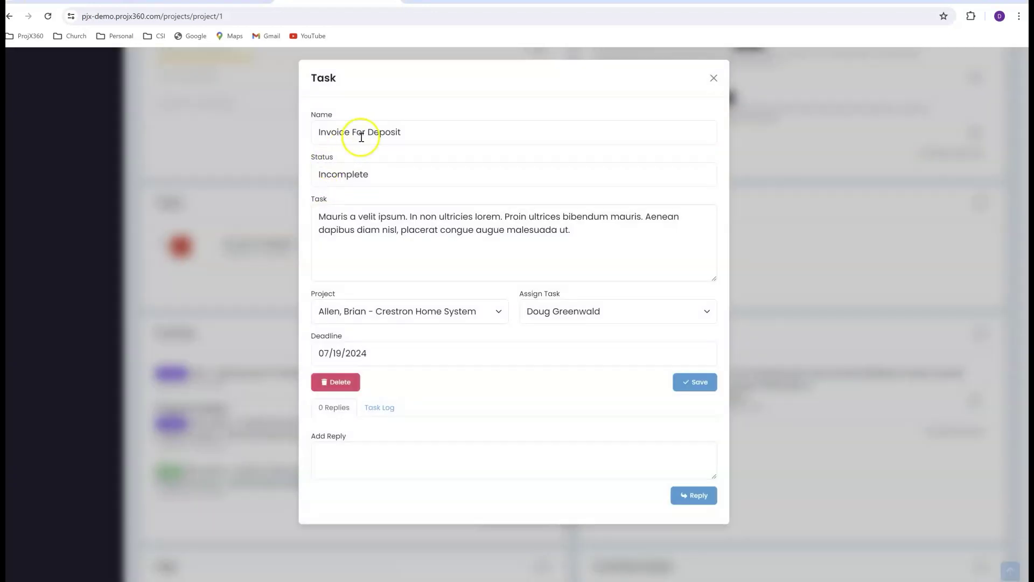
left_click(710, 81)
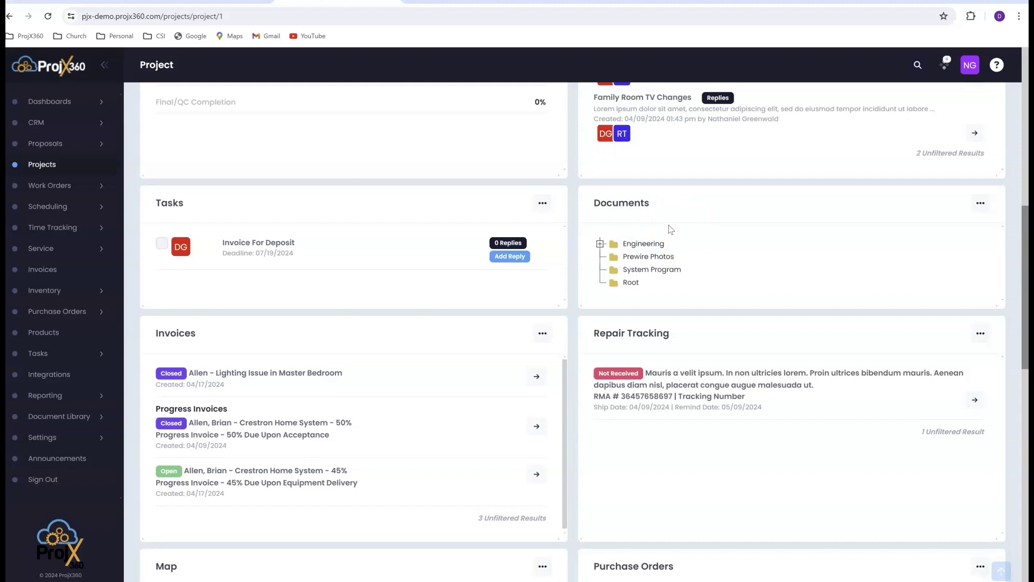
Expand the Engineering documents folder and review the project's invoices, repair tracking, map, purchase orders, notes, proposals and expenses
left_click(601, 243)
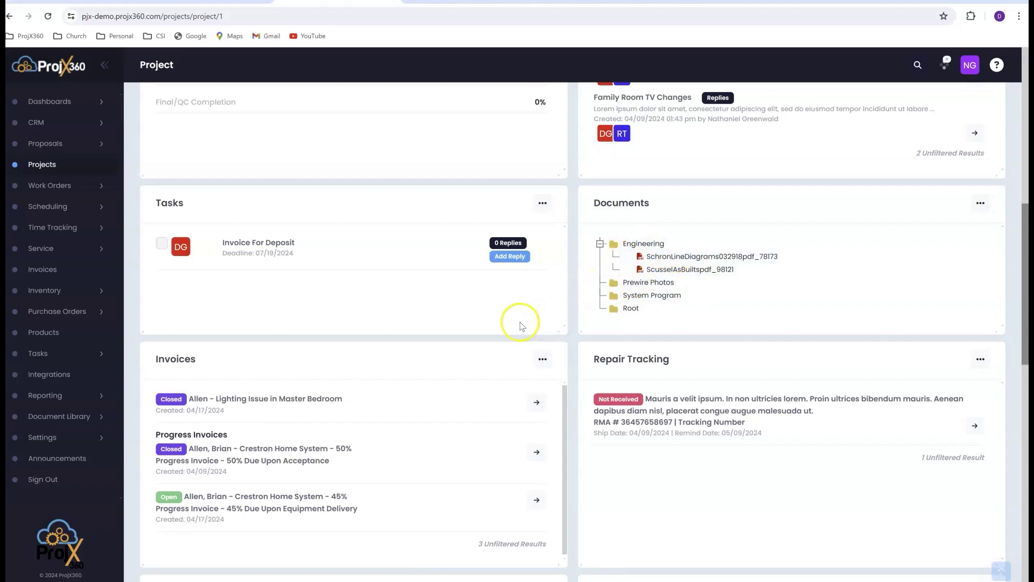
scroll(501, 324, "down", 2)
scroll(477, 323, "down", 1)
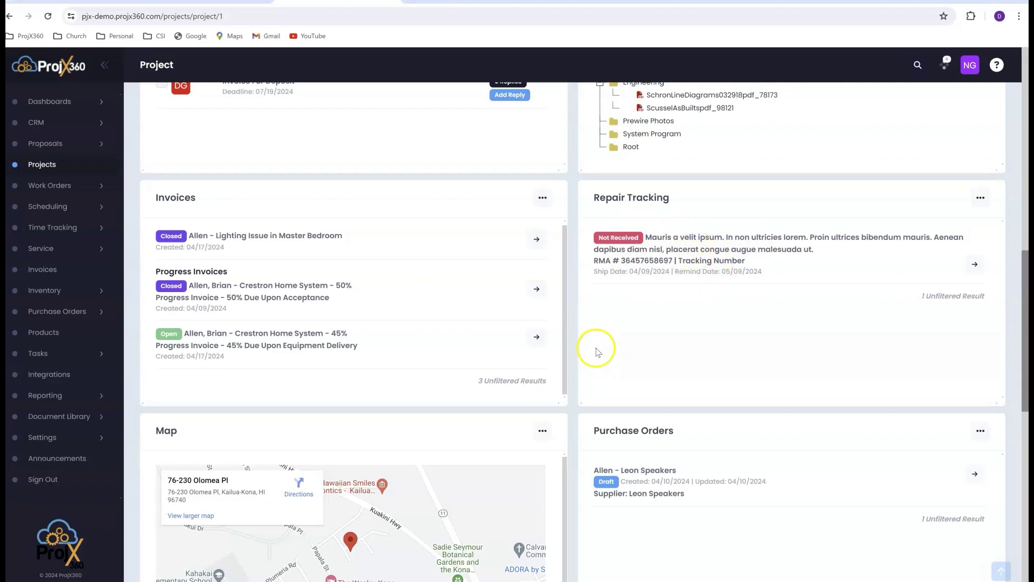
scroll(589, 351, "down", 4)
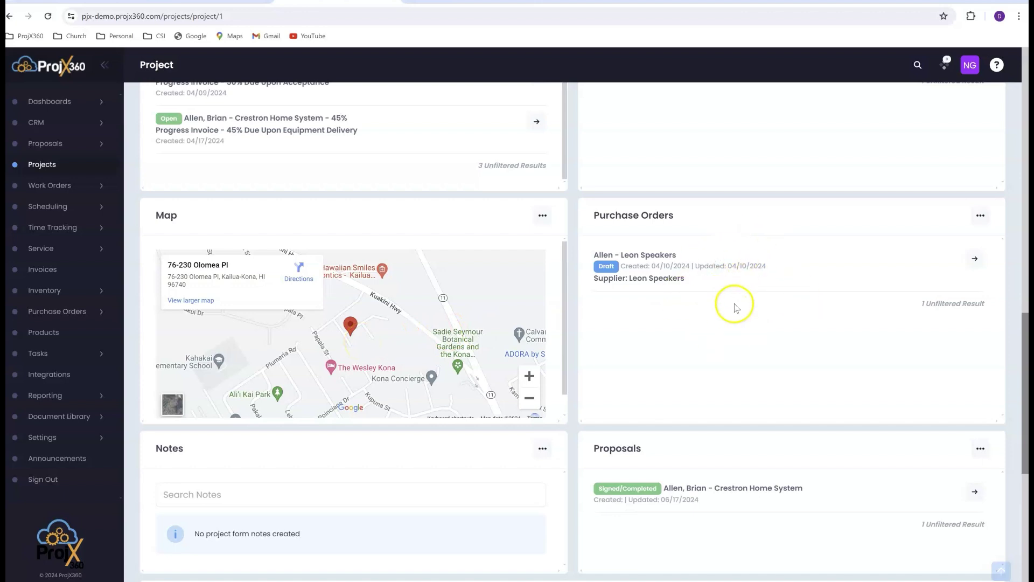
scroll(618, 347, "down", 4)
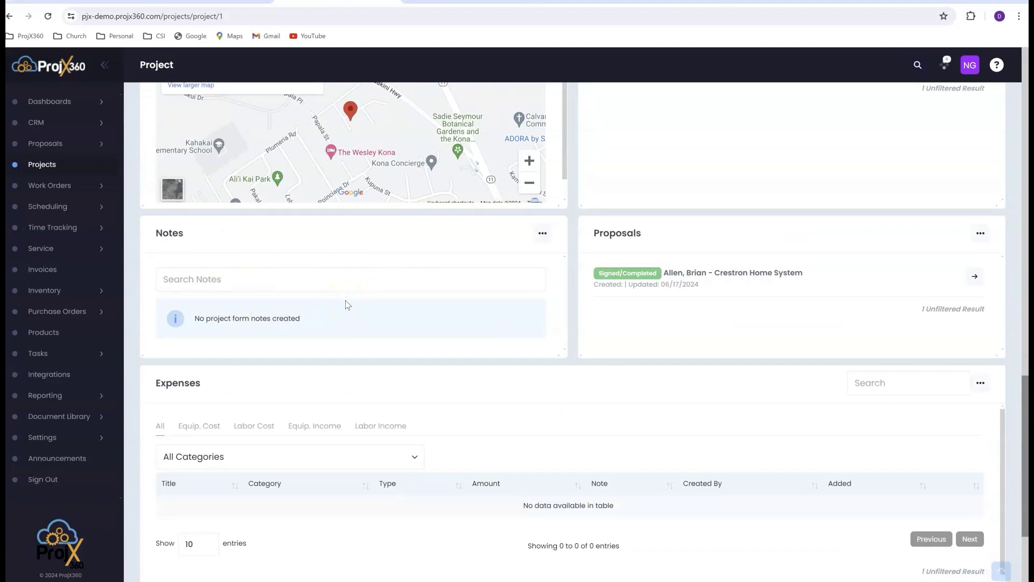
scroll(346, 304, "up", 15)
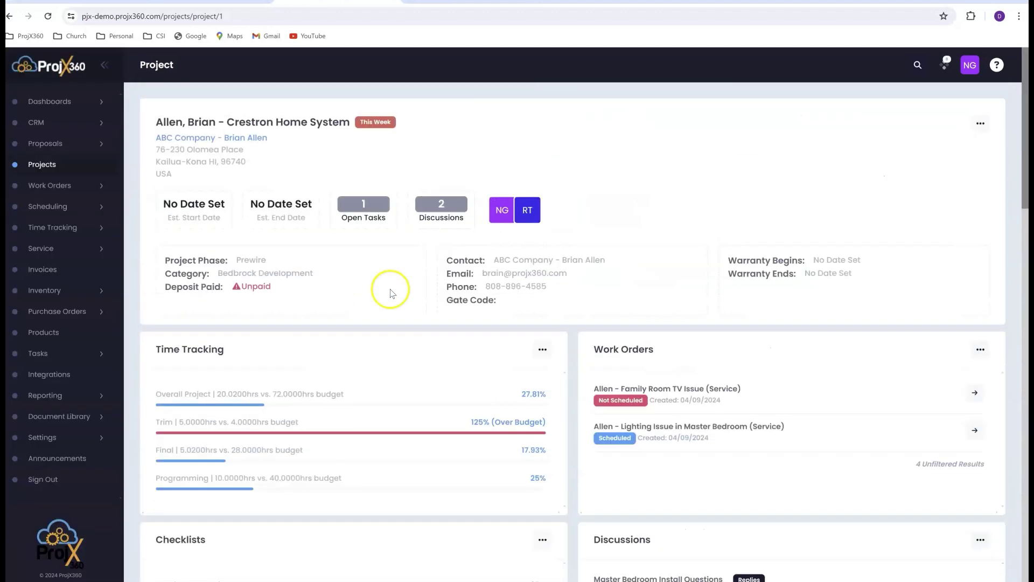
Open the project's custom forms and review the Network form from the network information down to the subscriptions and devices
left_click(980, 124)
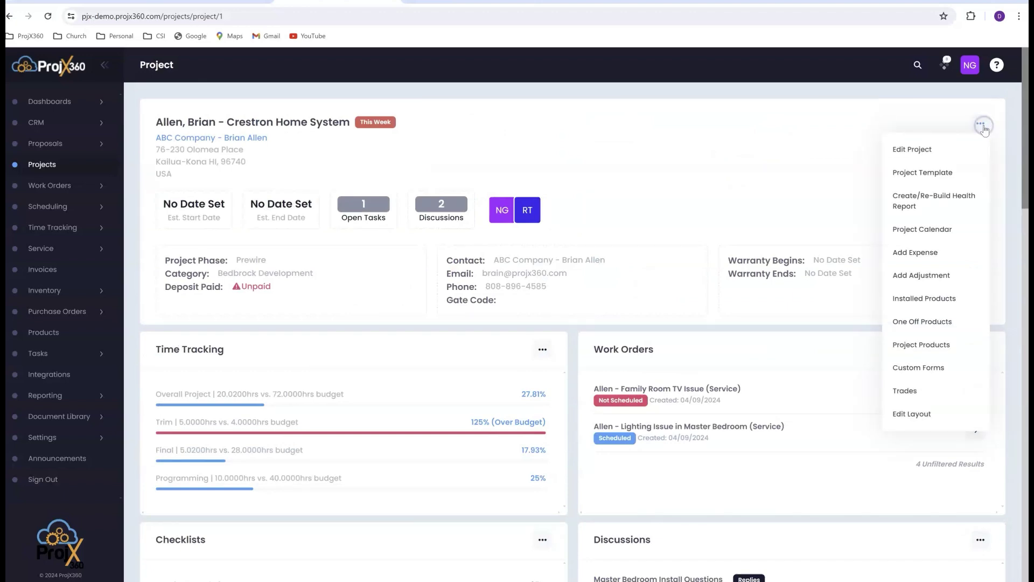
left_click(911, 368)
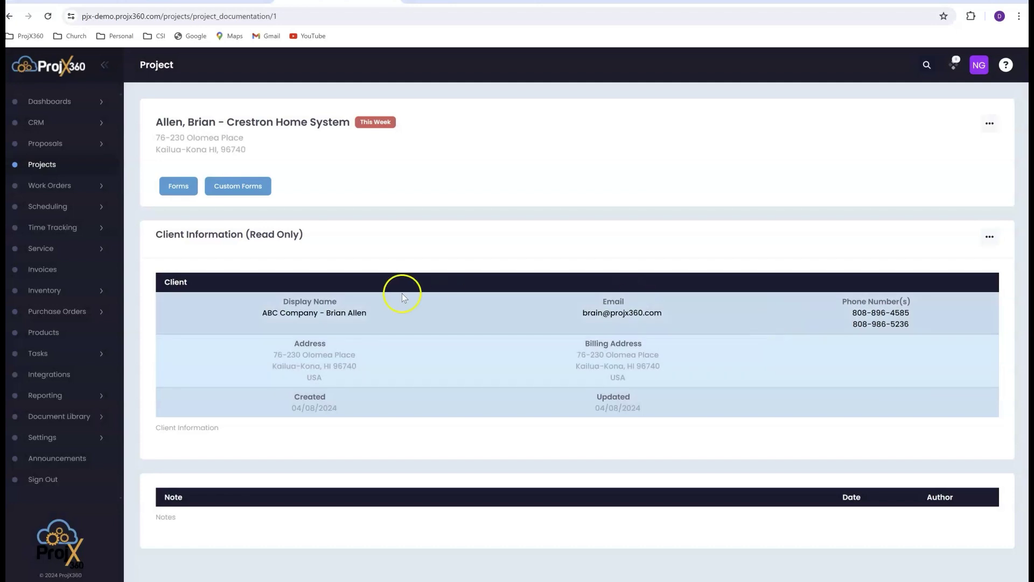
left_click(177, 186)
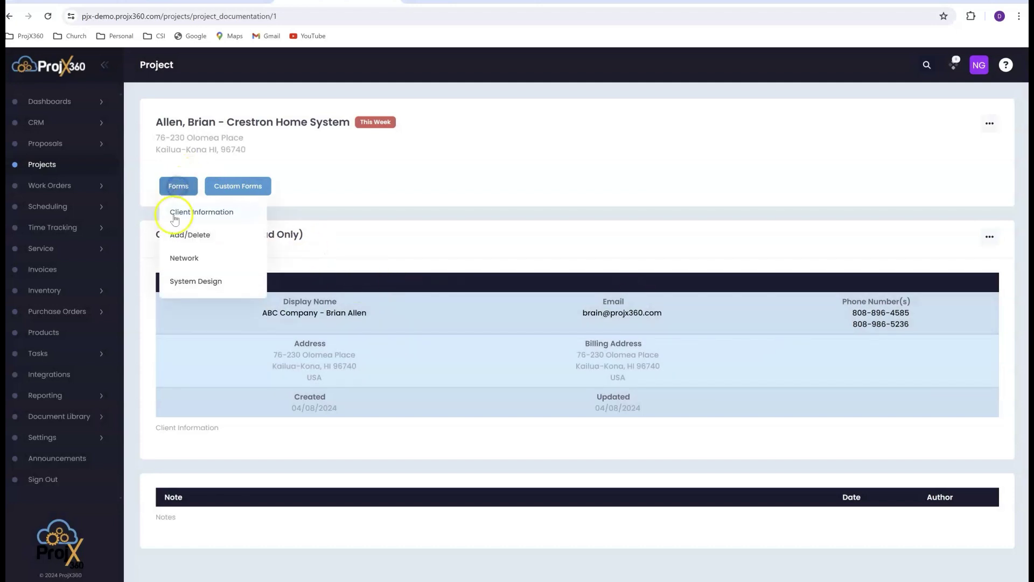
left_click(183, 258)
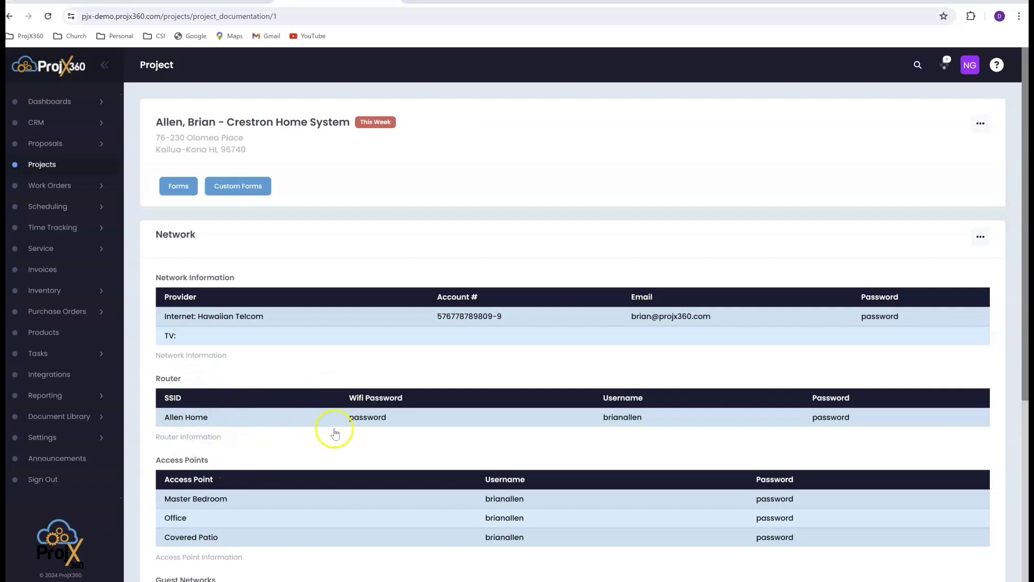
scroll(418, 407, "down", 2)
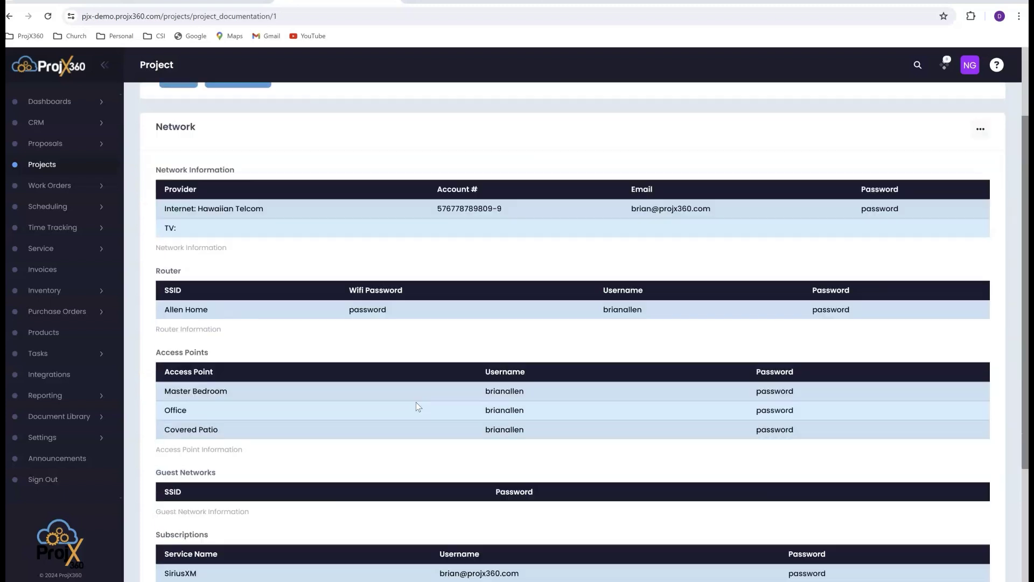
scroll(259, 373, "down", 4)
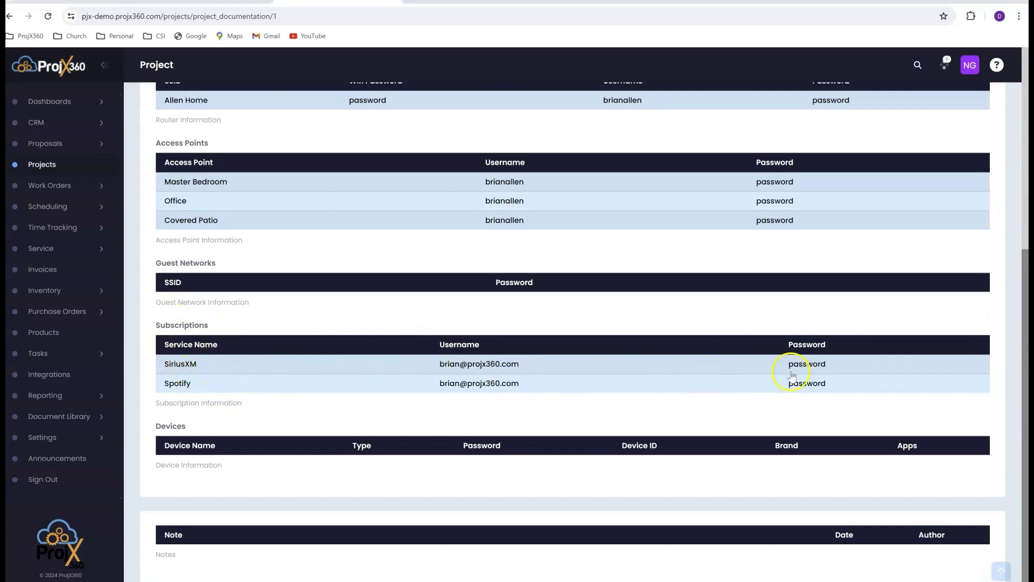
scroll(669, 364, "up", 6)
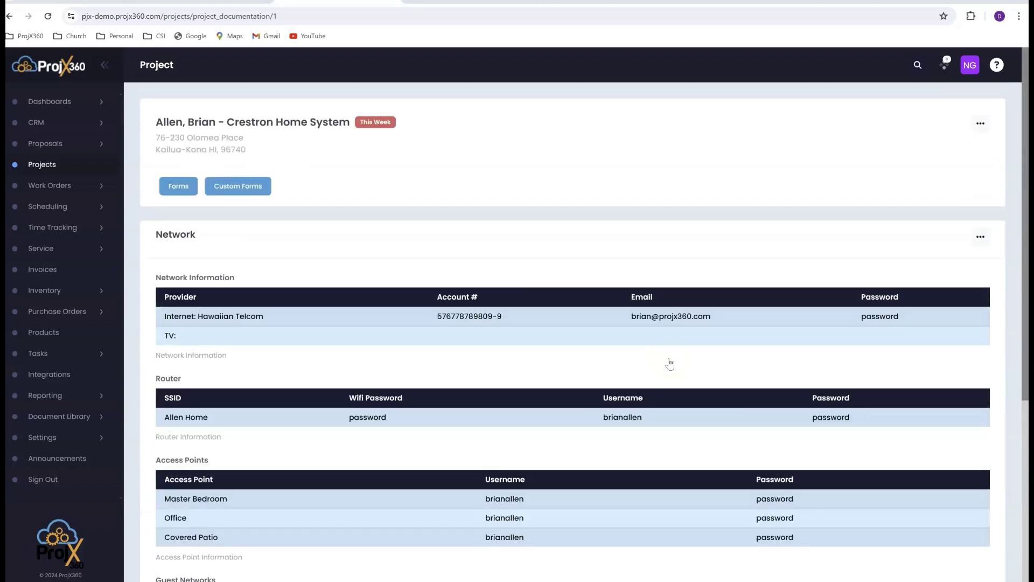
Review the System Design form's processors, video distribution, audio distribution and interfaces
left_click(183, 186)
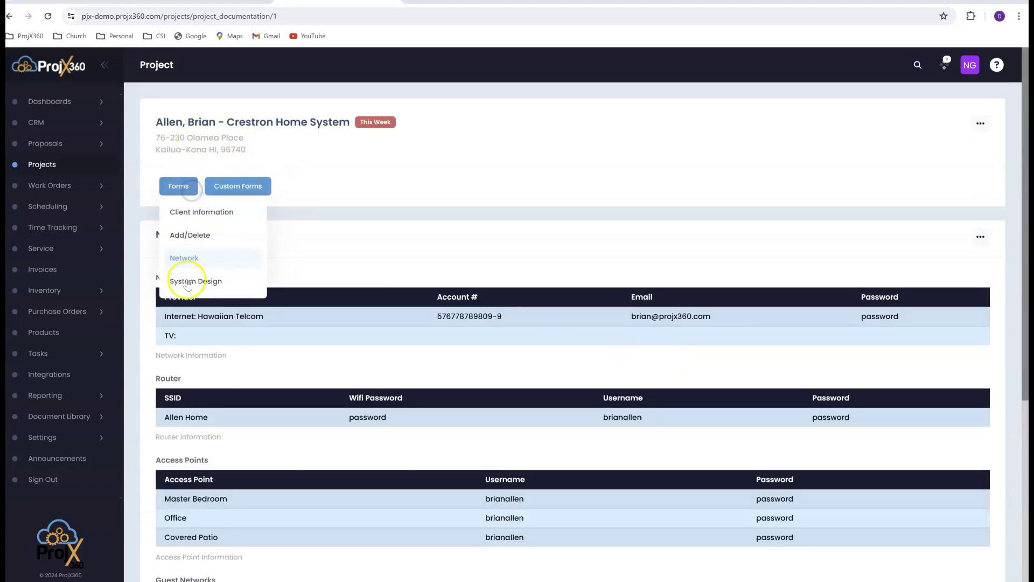
left_click(187, 281)
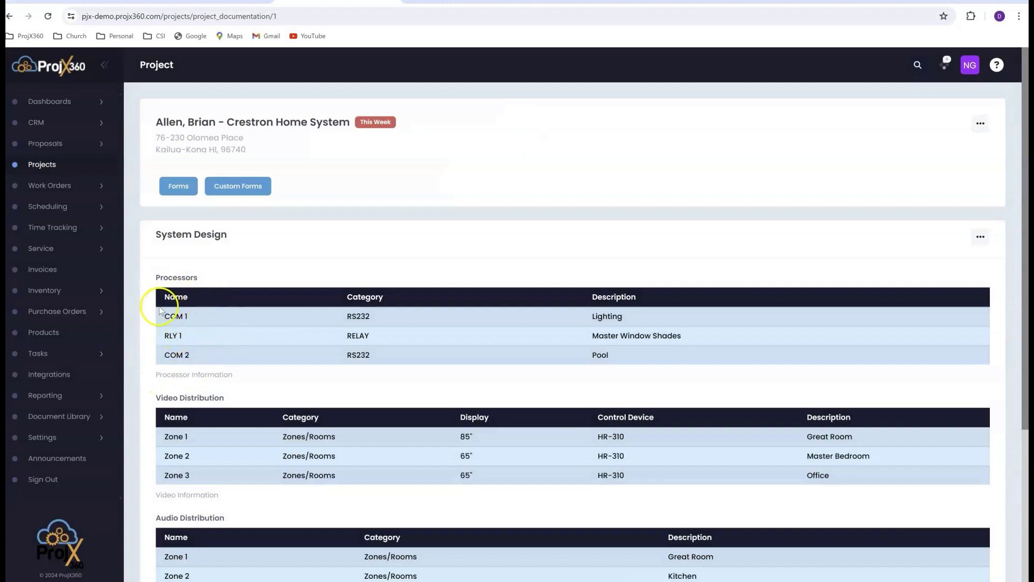
scroll(197, 340, "down", 3)
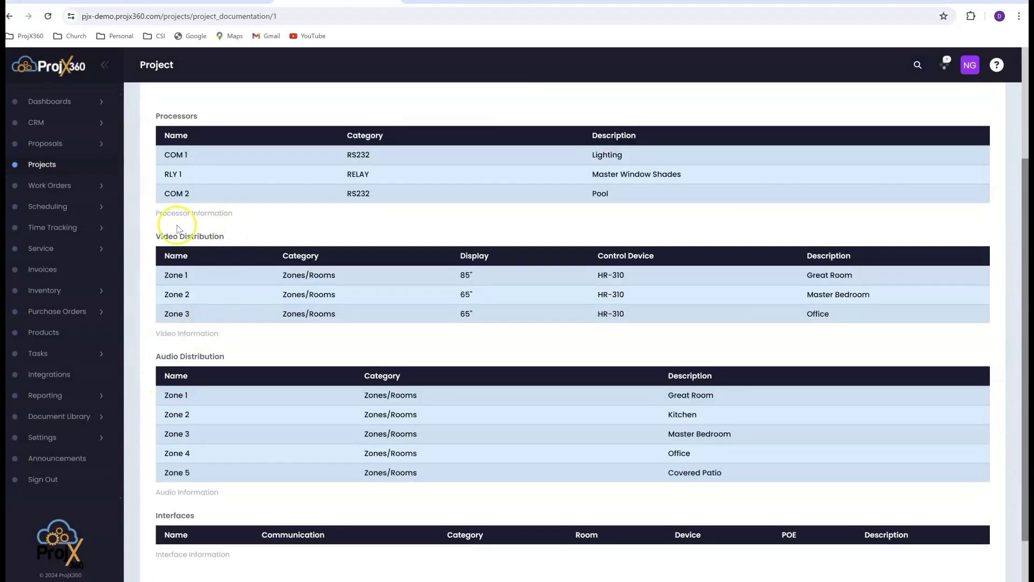
scroll(209, 345, "down", 1)
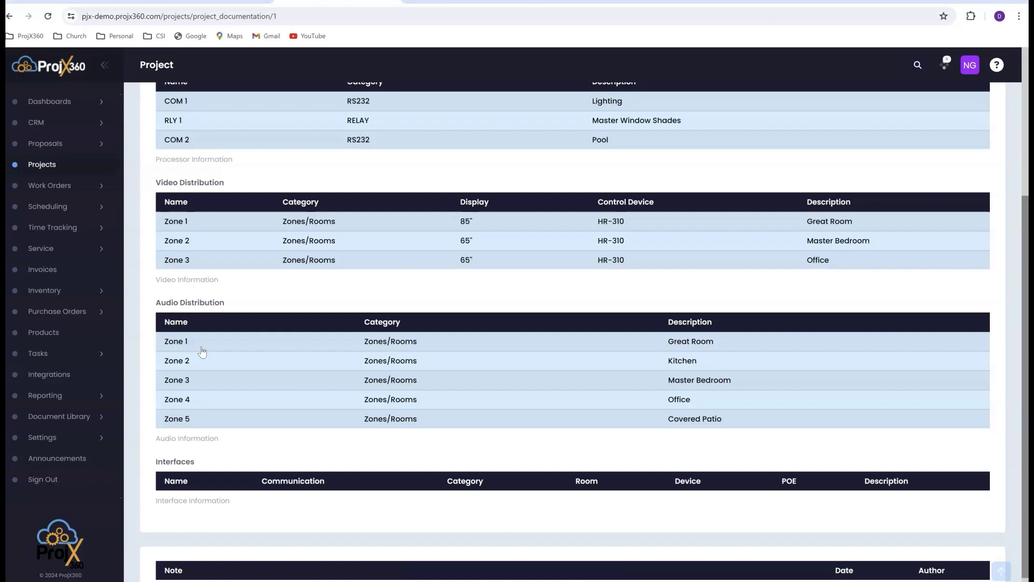
Show the list of all work orders, and view the available status filters without applying one
left_click(60, 185)
left_click(39, 208)
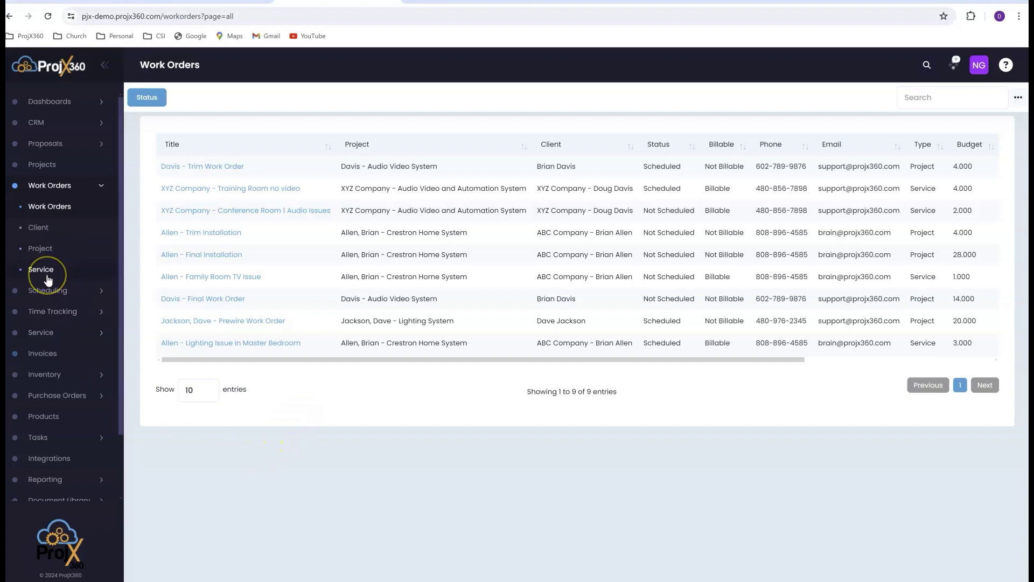
left_click(153, 102)
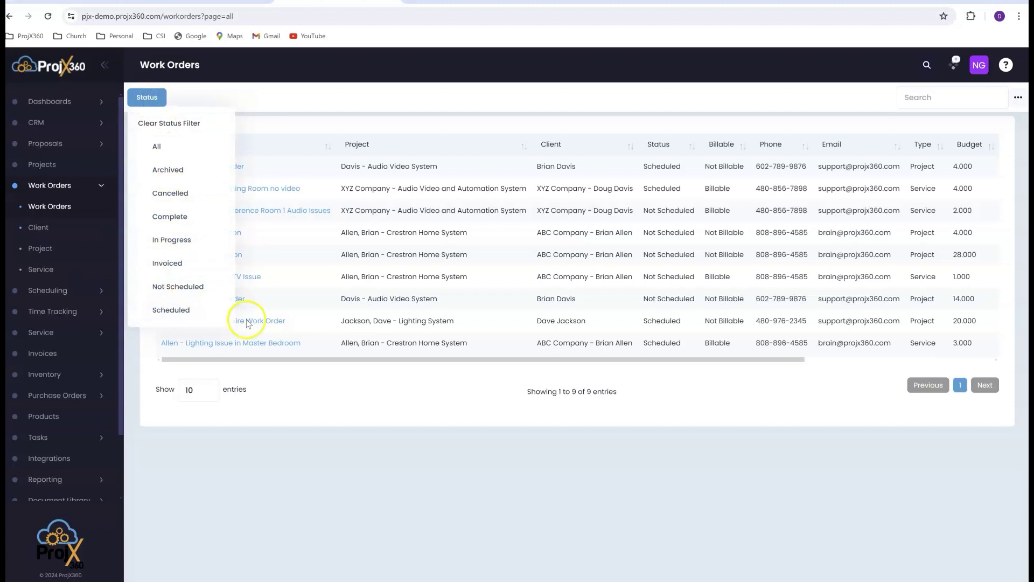
left_click(267, 451)
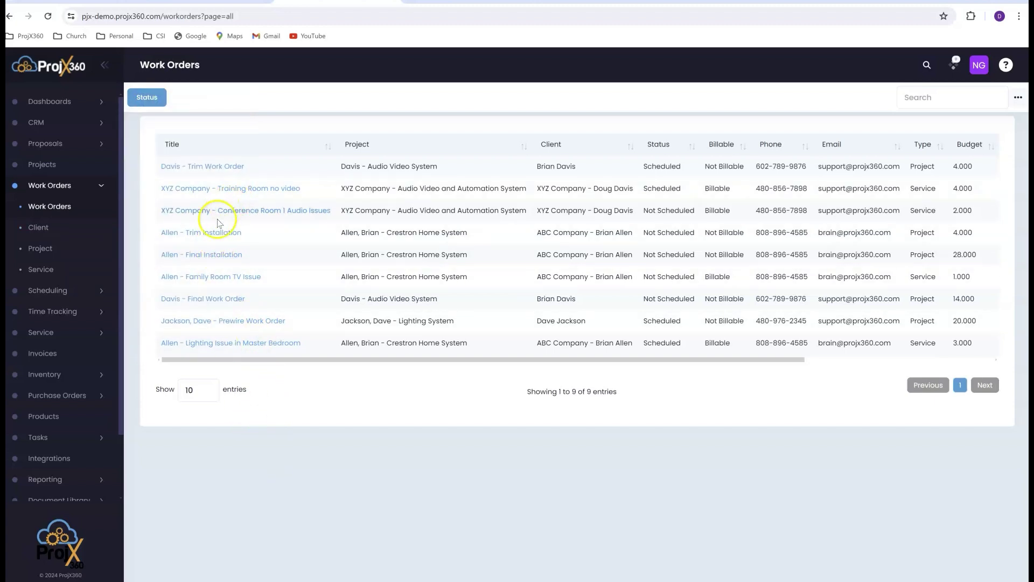
Open the Final Installation work order of the Crestron Home System project and clock in under the Final phase
left_click(208, 254)
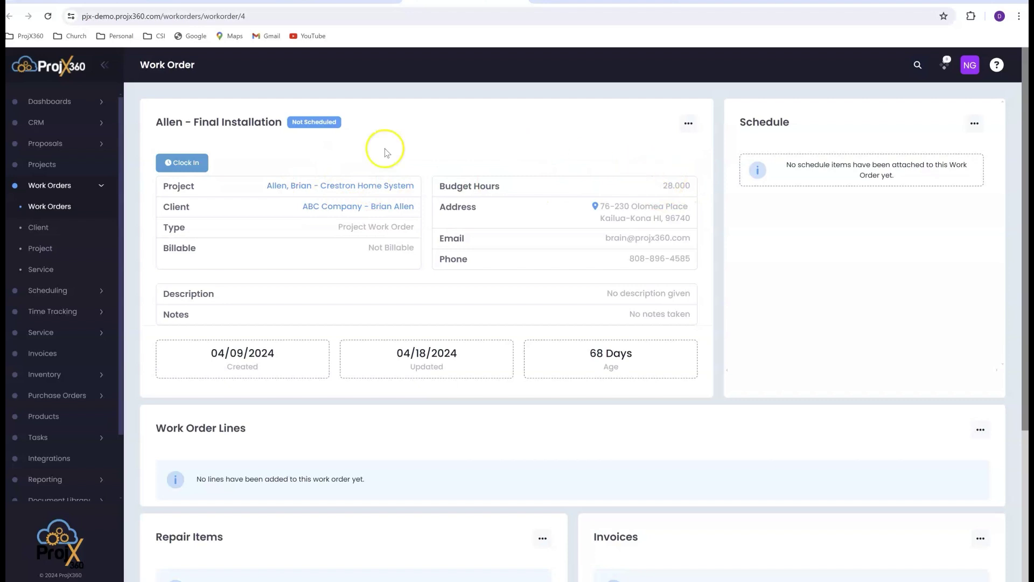
left_click(184, 167)
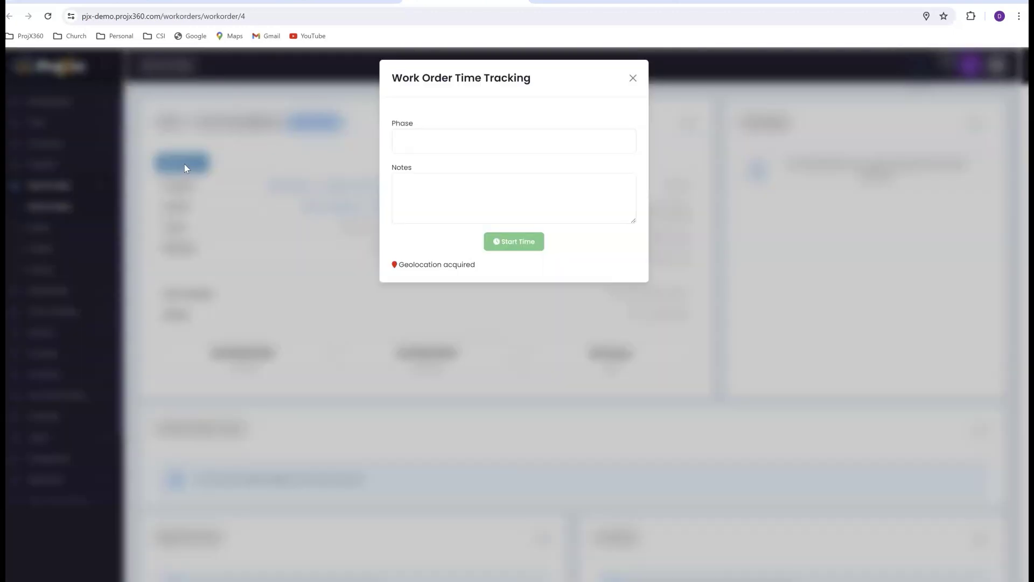
left_click(447, 144)
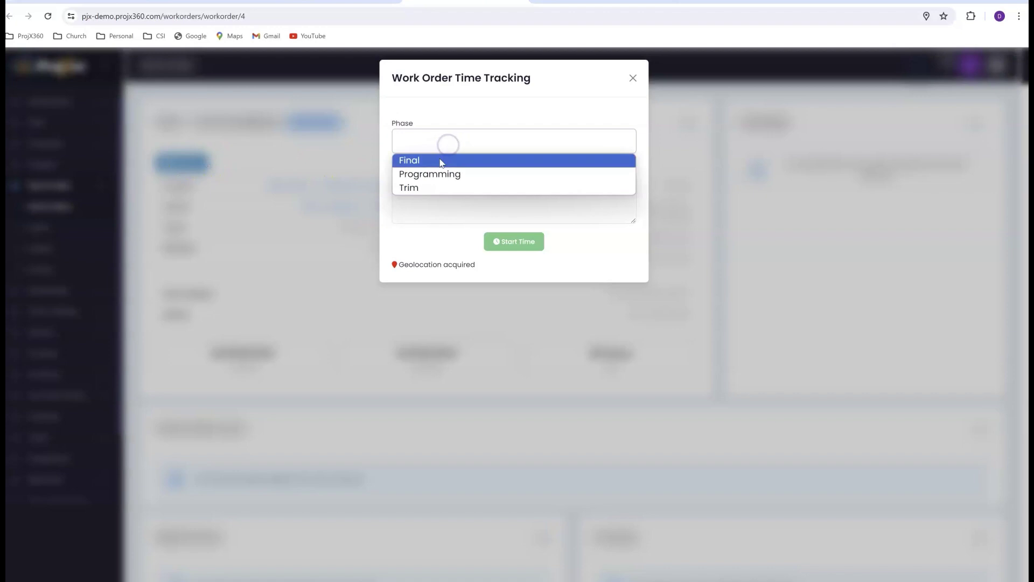
left_click(437, 164)
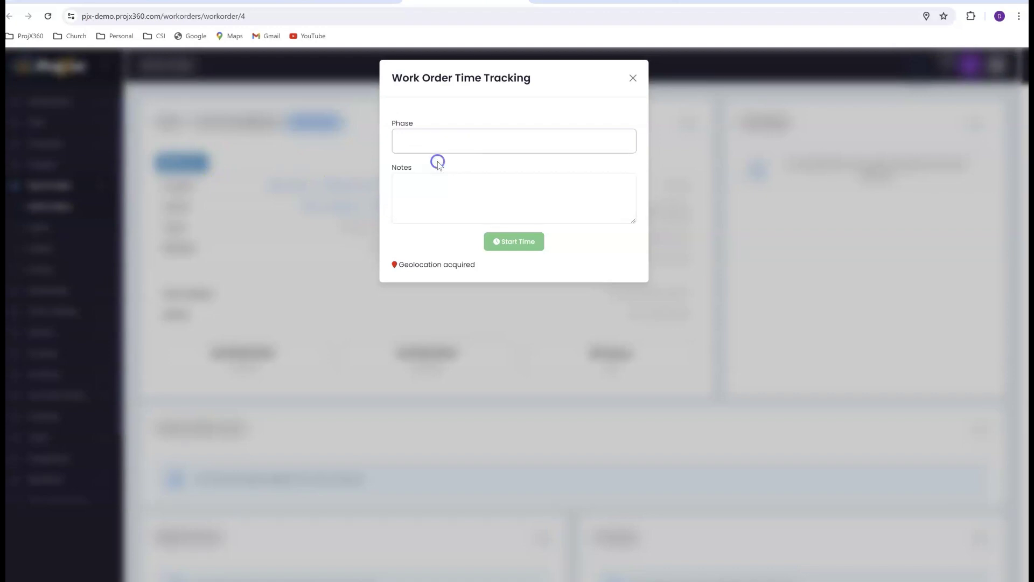
left_click(506, 240)
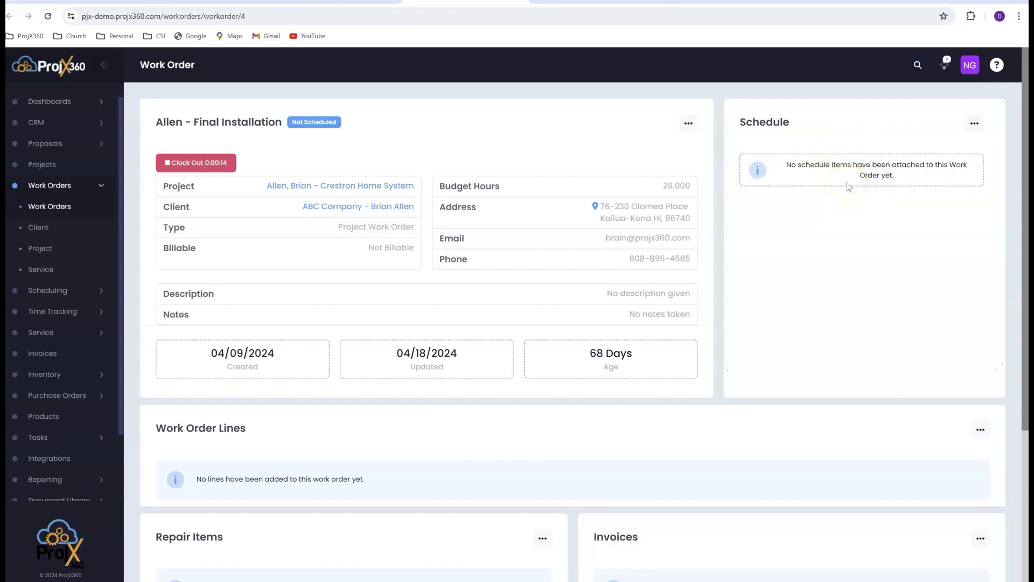
Start a work order line item of type Proposal Item (For Client), and bring up the products of the Crestron Home System proposal
scroll(775, 284, "down", 2)
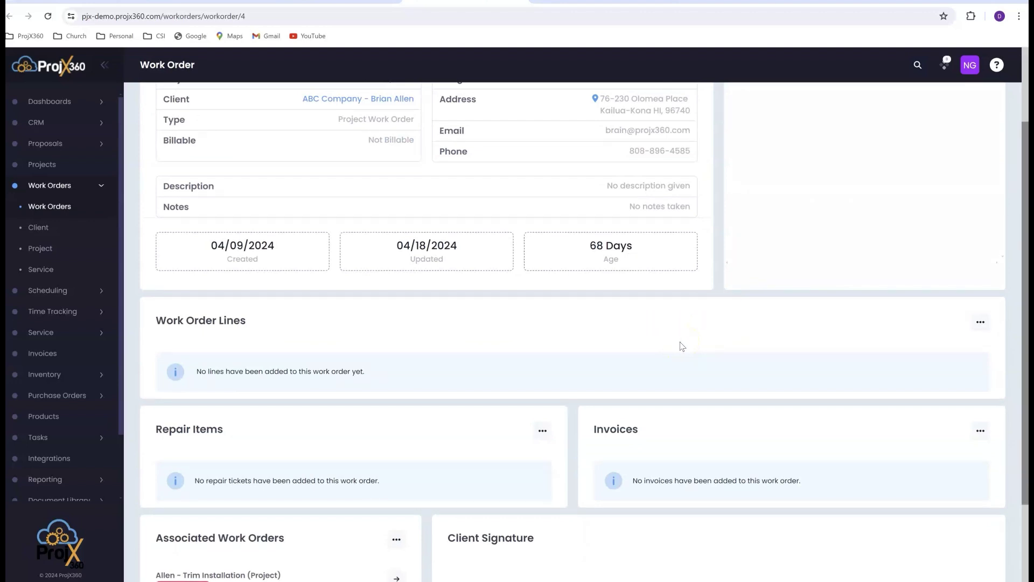
left_click(981, 323)
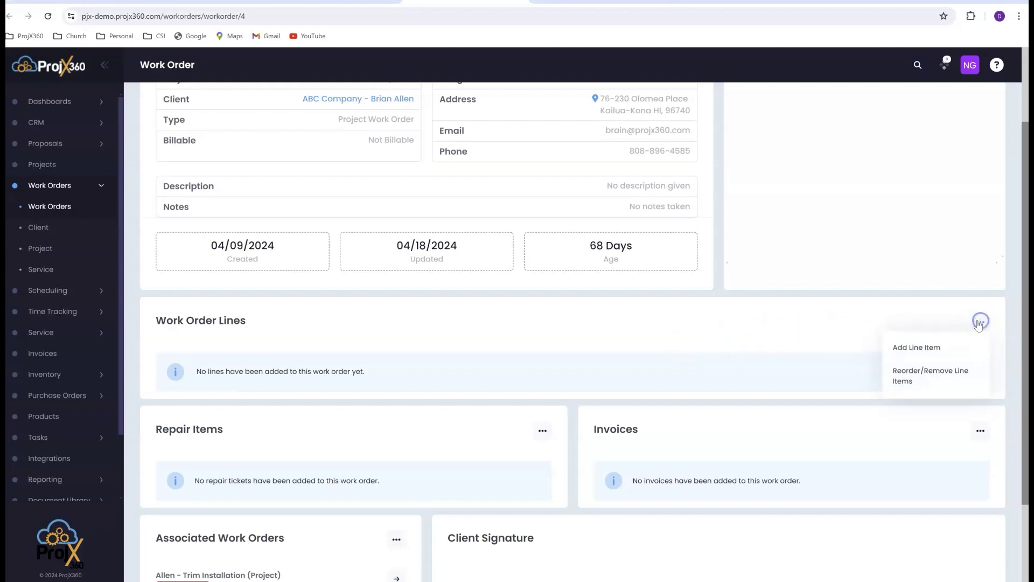
left_click(925, 346)
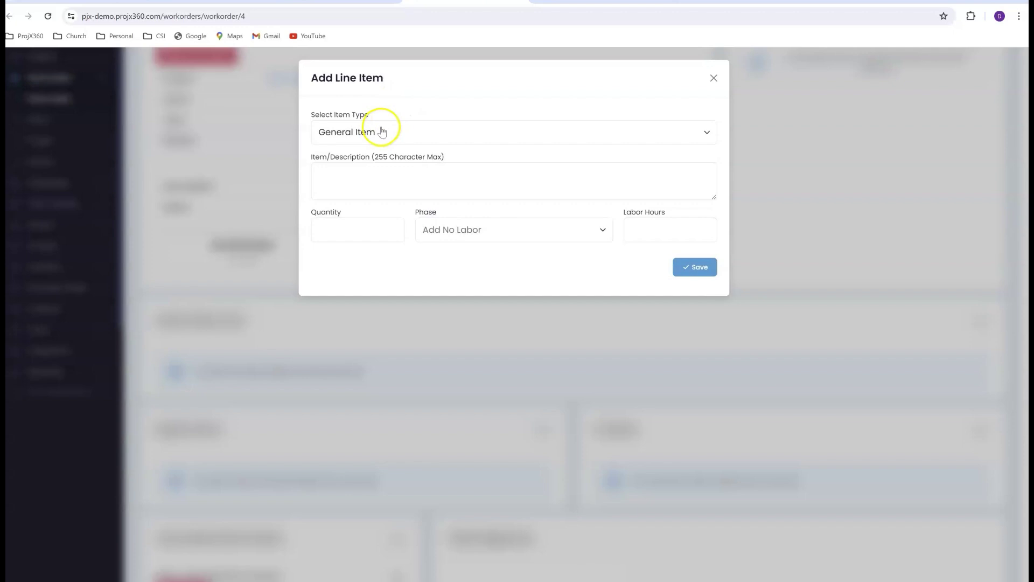
left_click(382, 131)
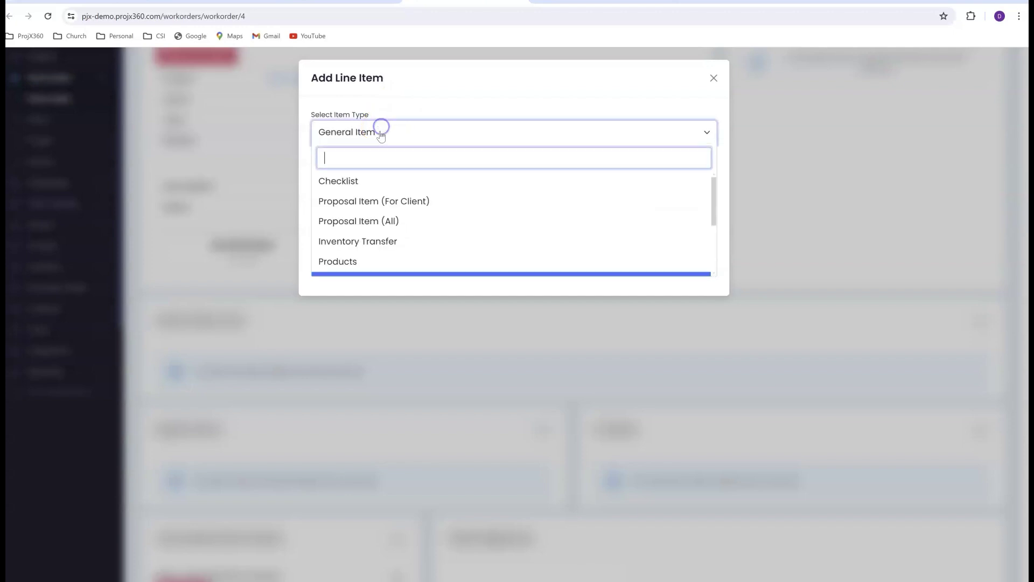
left_click(356, 202)
left_click(386, 180)
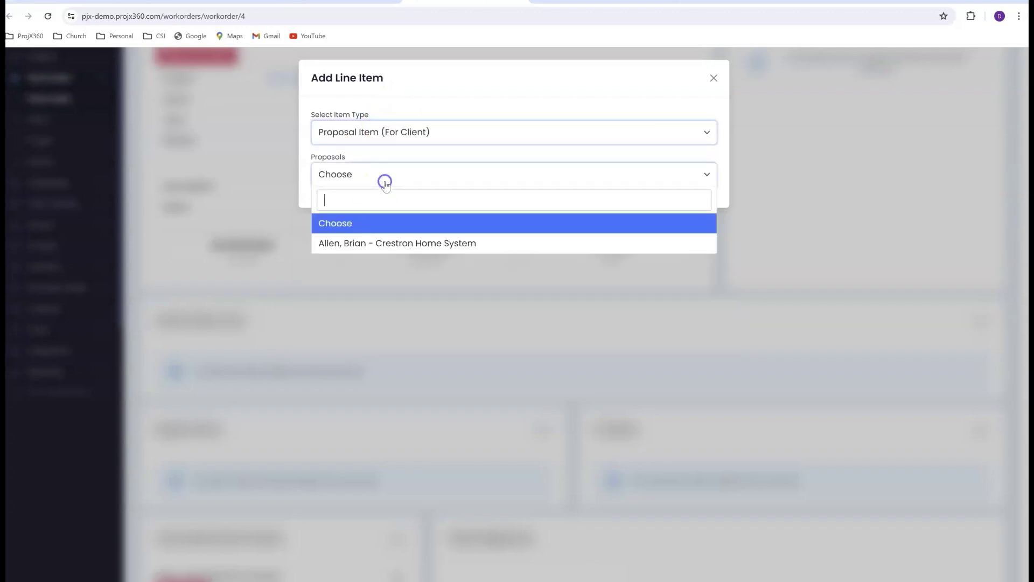
left_click(397, 245)
left_click(680, 203)
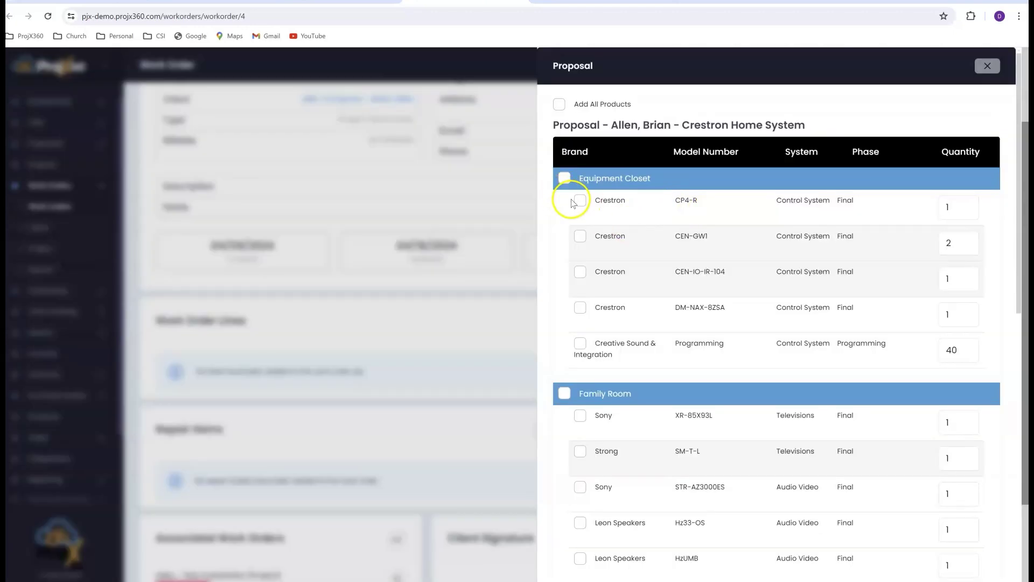
Add the Equipment Closet CP4-R, Family Room Sony XR-85X93L and Covered Patio Sonance SGS 8.1 System to the work order
scroll(592, 320, "down", 2)
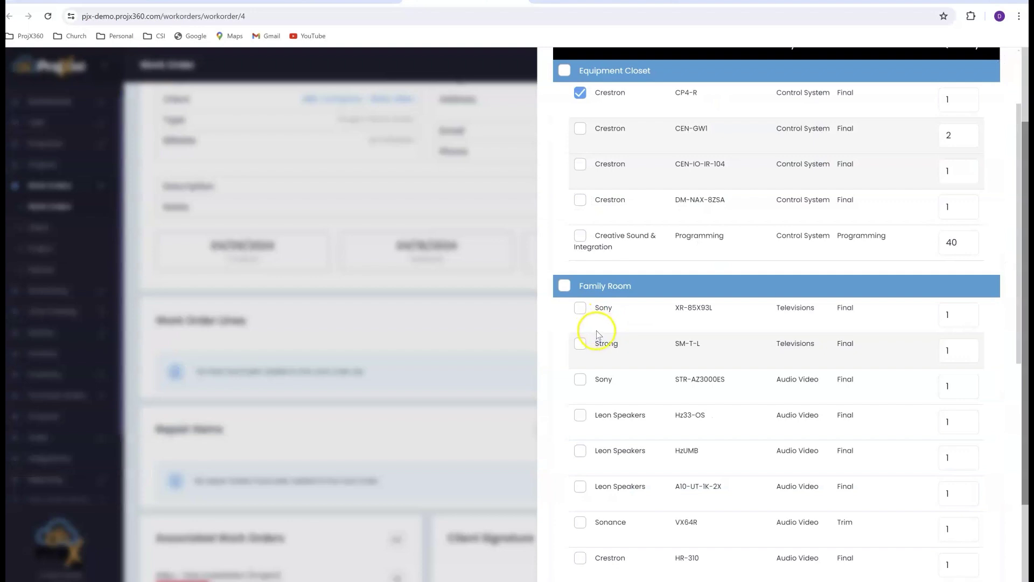
left_click(581, 313)
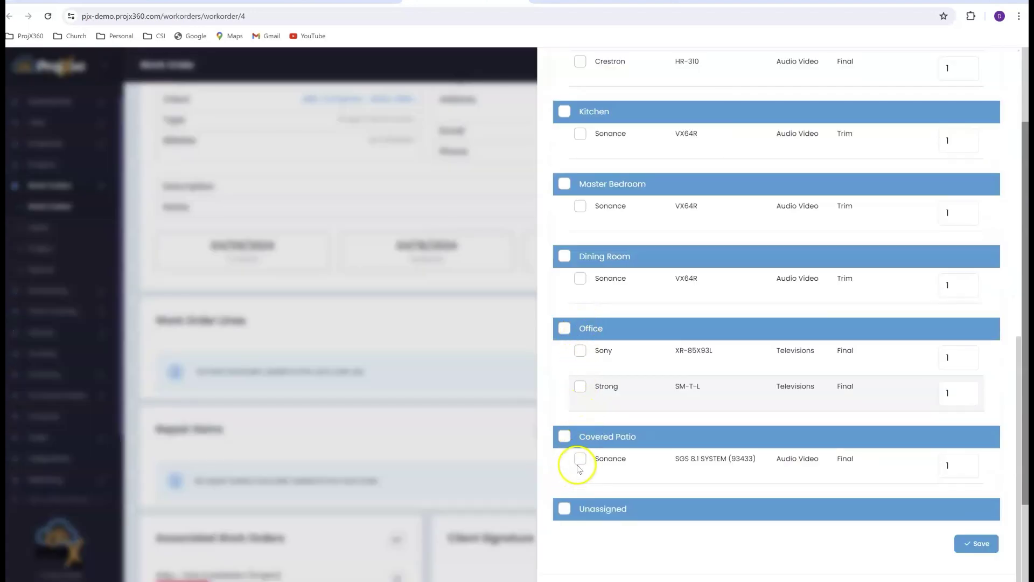
left_click(578, 462)
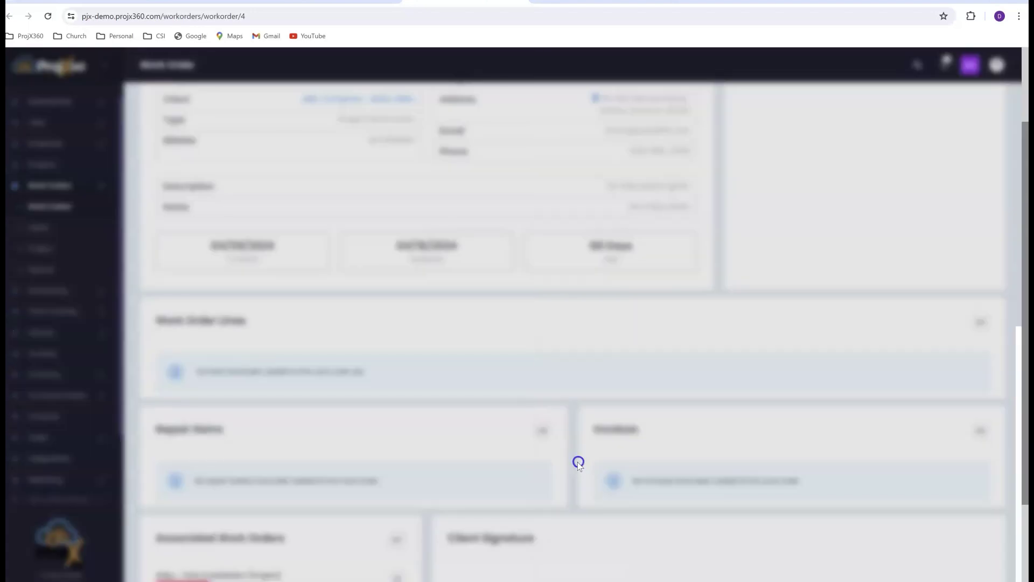
left_click(985, 545)
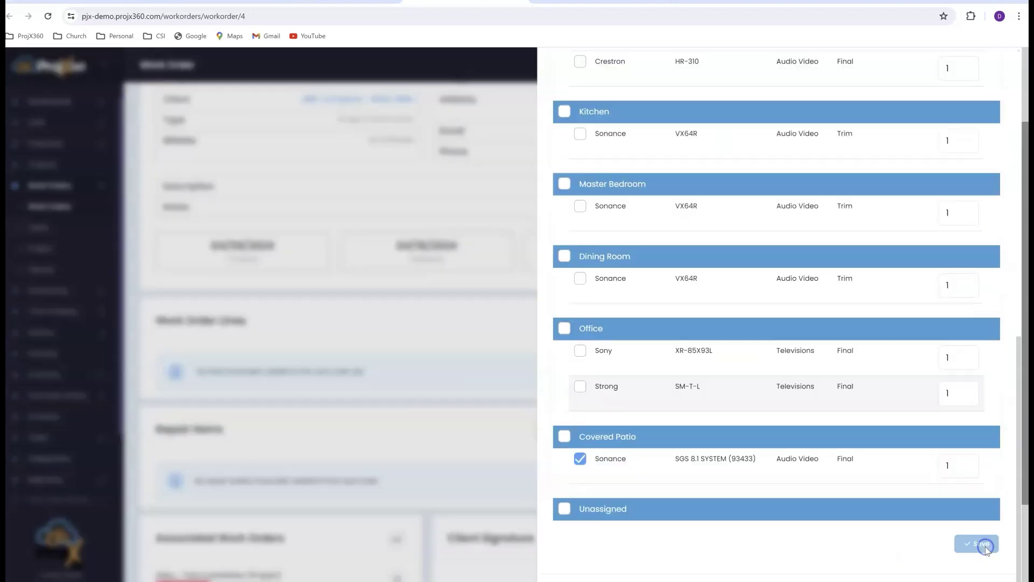
key("Return")
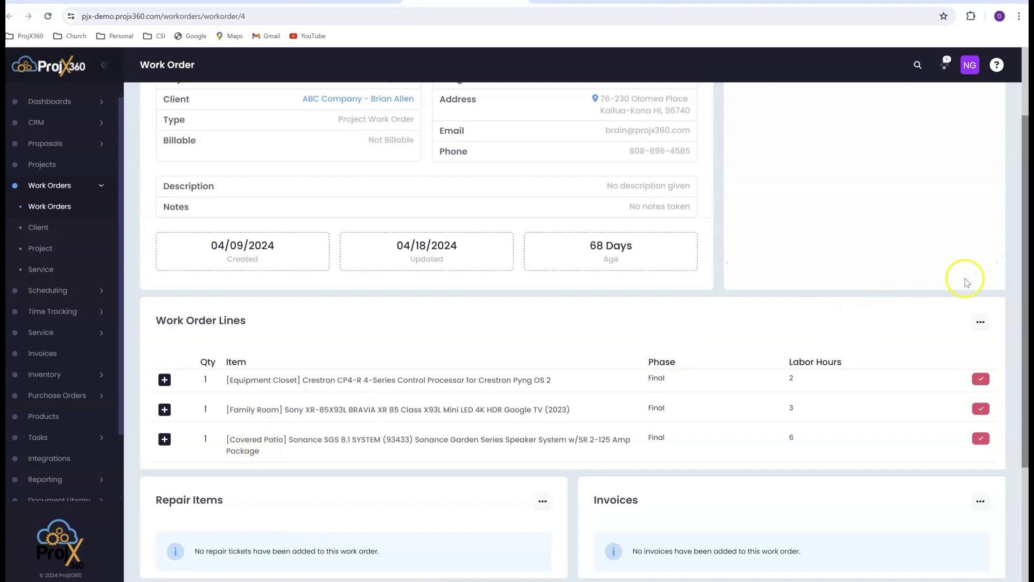
Start another work order line item of type Checklist and view the checklists that can be chosen
left_click(979, 321)
left_click(916, 347)
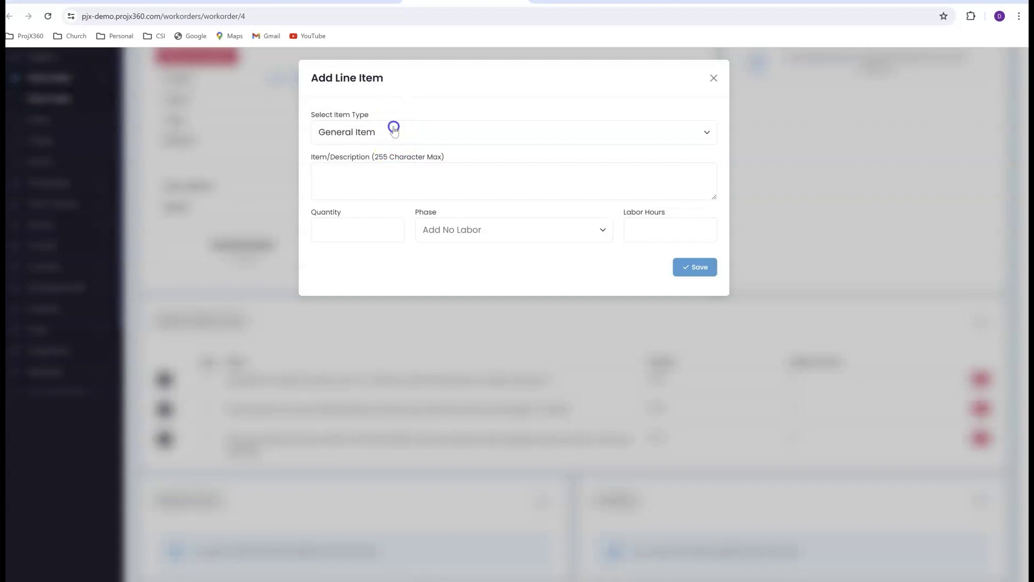
left_click(392, 132)
left_click(367, 183)
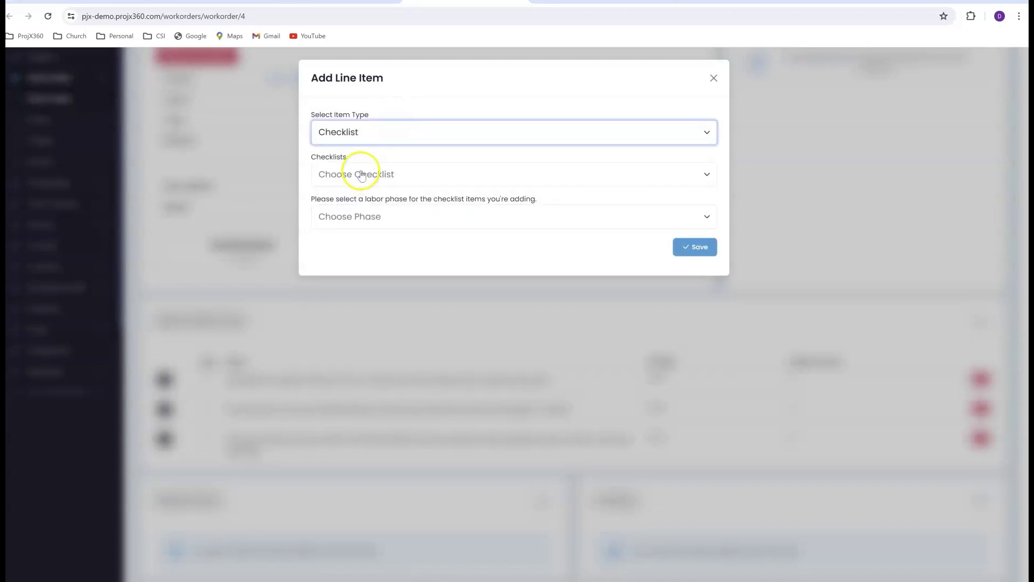
left_click(362, 174)
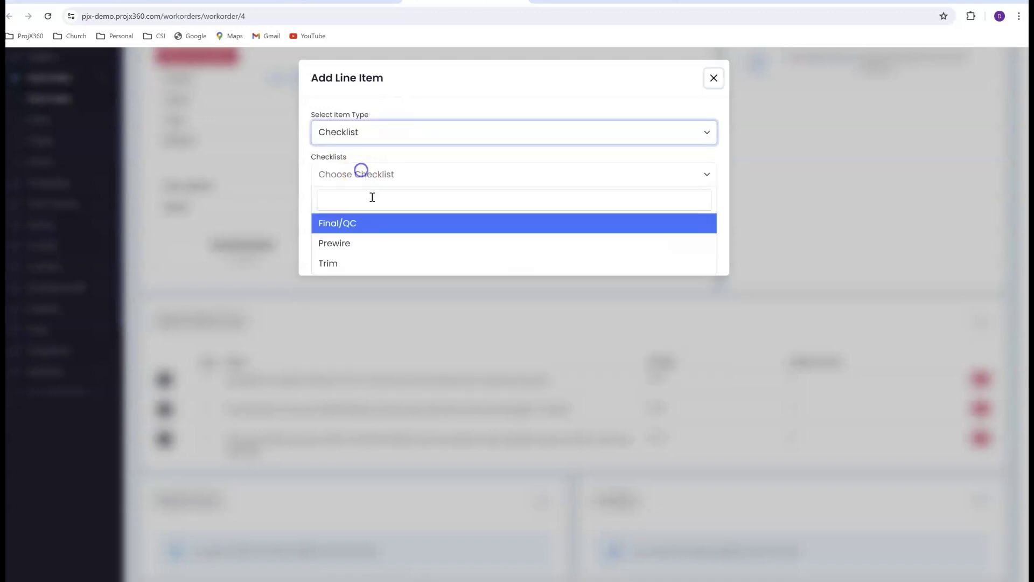
Switch the line item to General Item, view the remaining item types, and close the form without saving
left_click(387, 132)
scroll(388, 224, "down", 1)
scroll(386, 230, "up", 1)
scroll(370, 249, "down", 1)
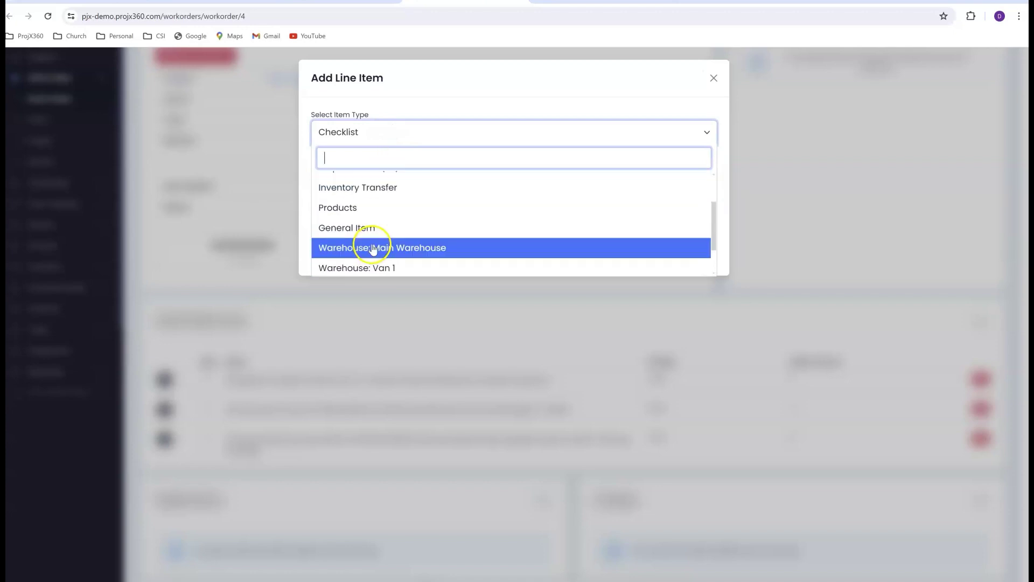
left_click(366, 236)
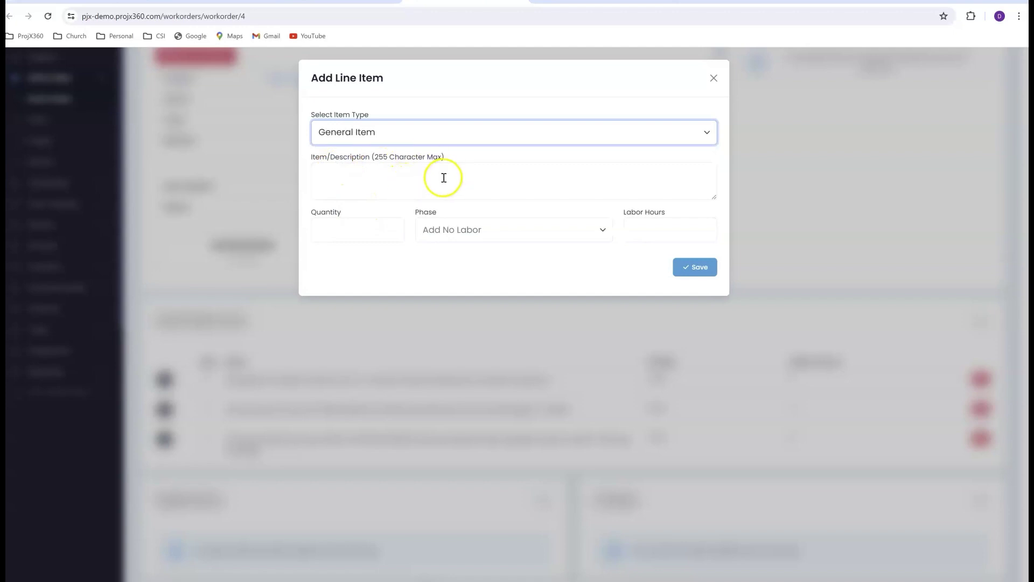
left_click(401, 136)
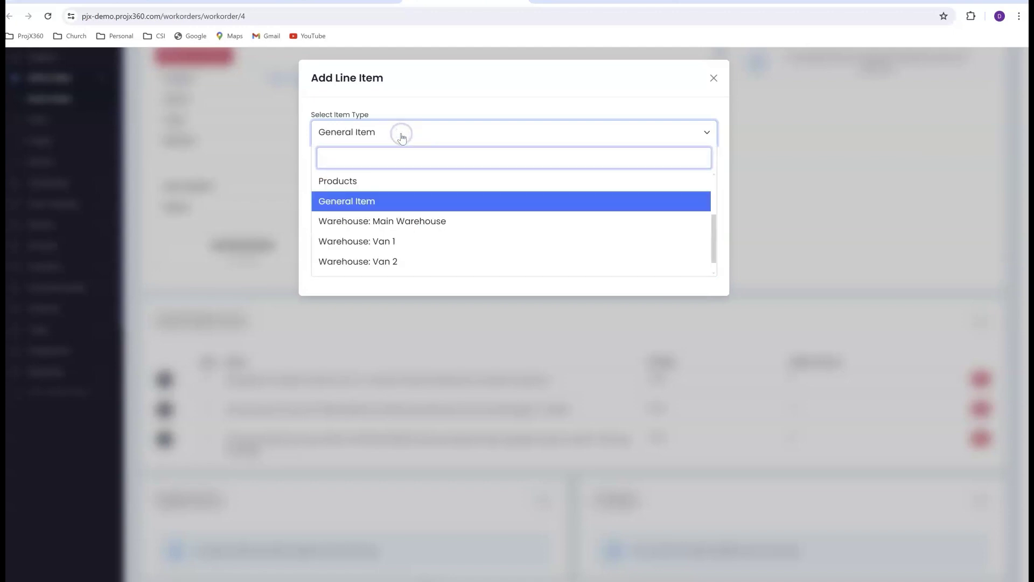
scroll(406, 199, "up", 1)
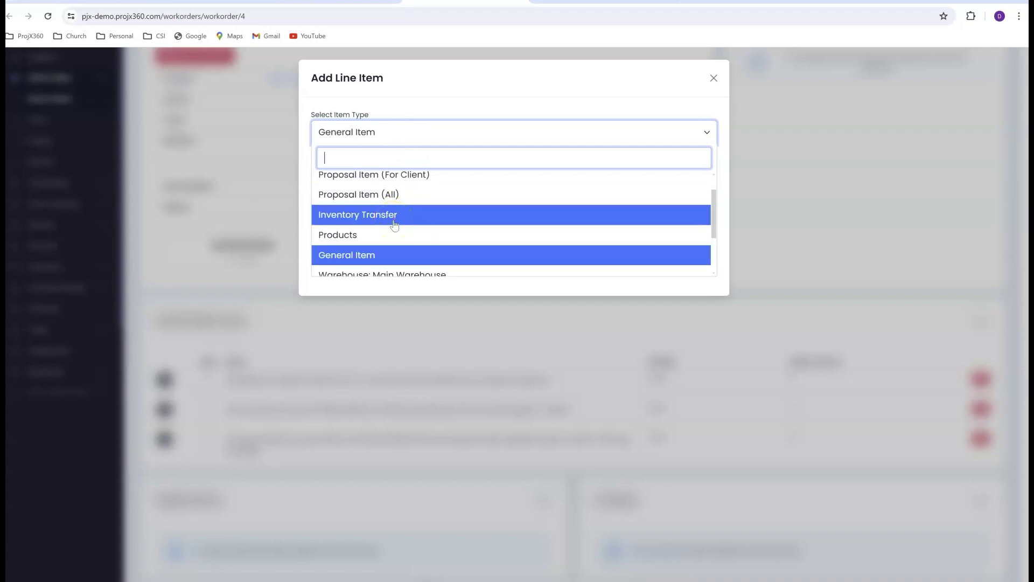
scroll(395, 225, "down", 3)
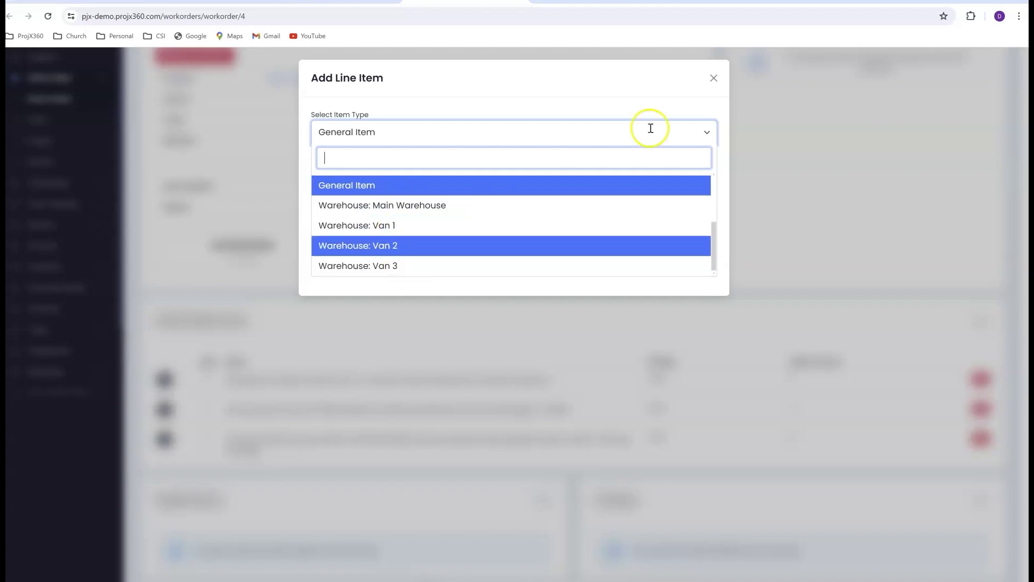
left_click(715, 81)
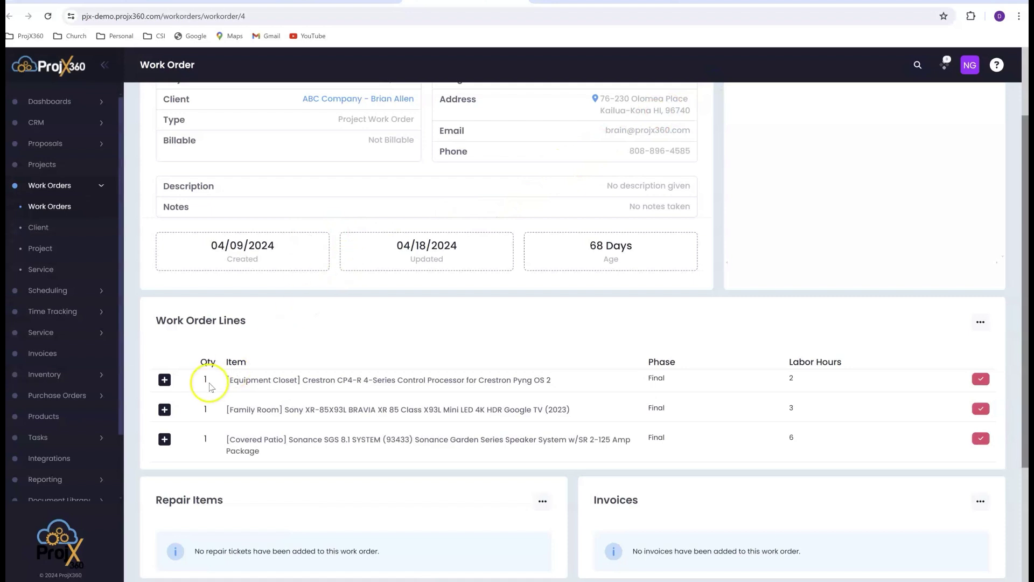
Add the note "Test" to the Equipment Closet Crestron CP4-R work order line and save it
left_click(165, 380)
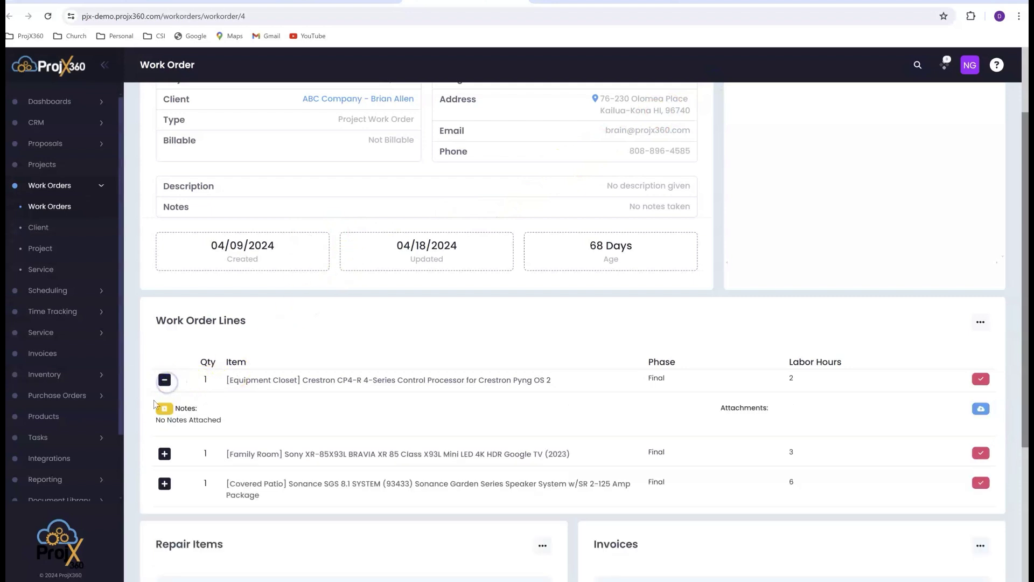
left_click(165, 409)
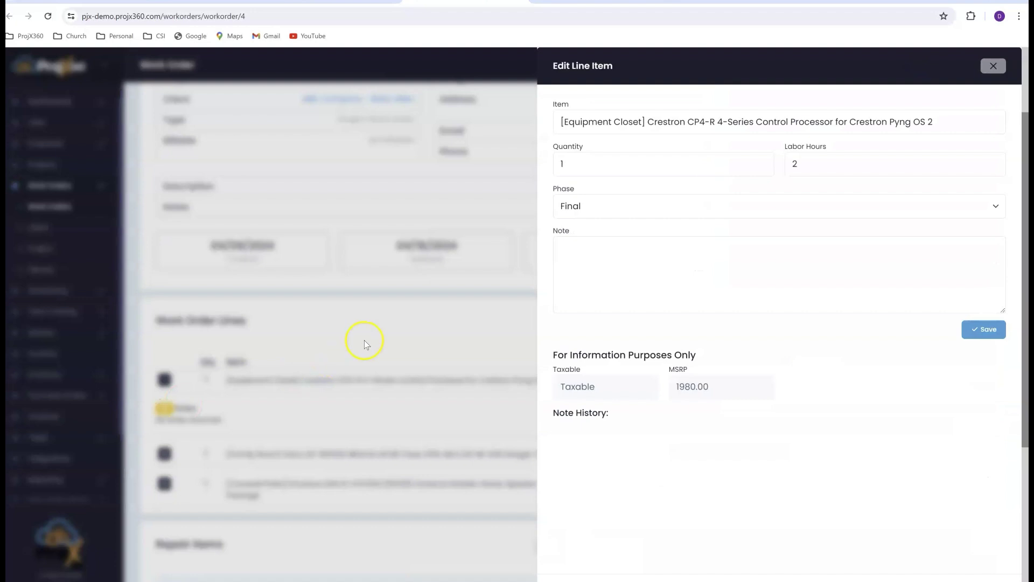
left_click(607, 259)
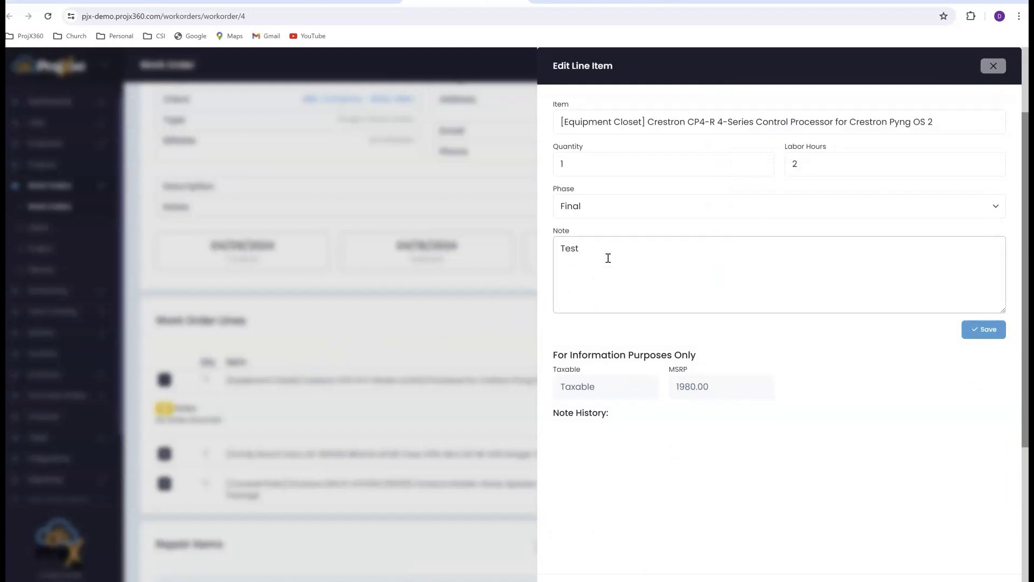
left_click(981, 329)
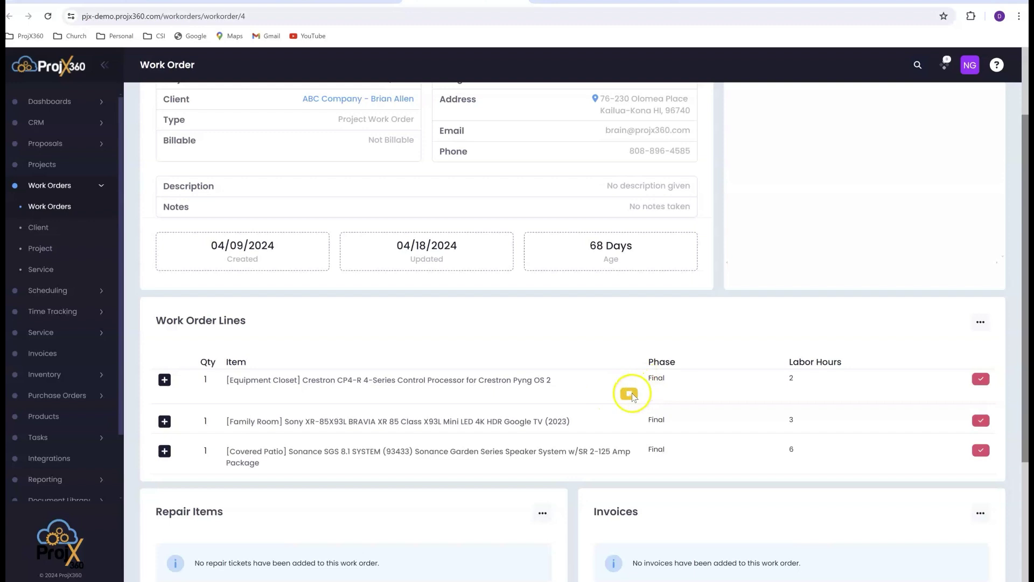
Attach the image file CSILOGO4C72DPI to the Crestron CP4-R work order line
left_click(165, 381)
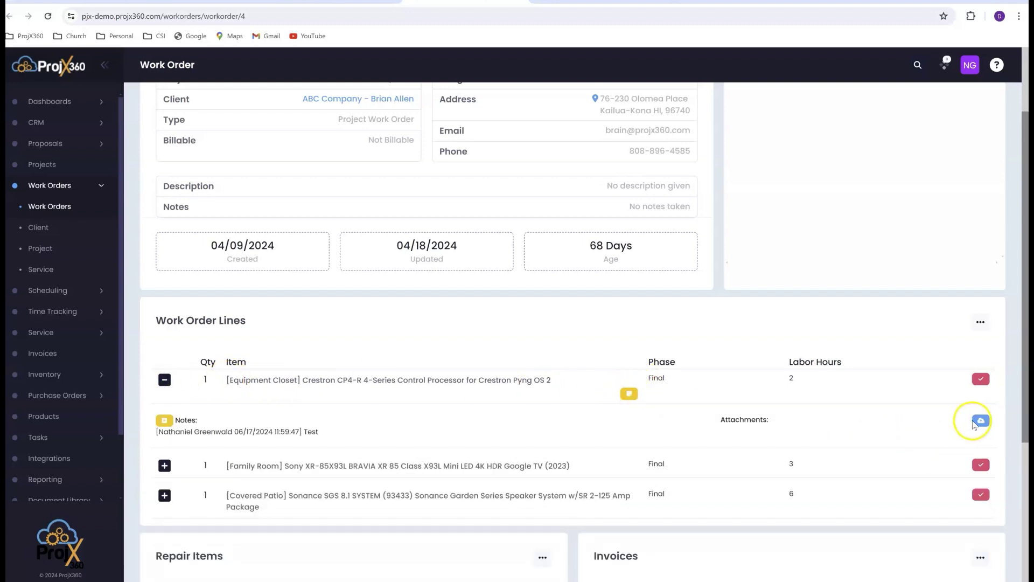
left_click(981, 422)
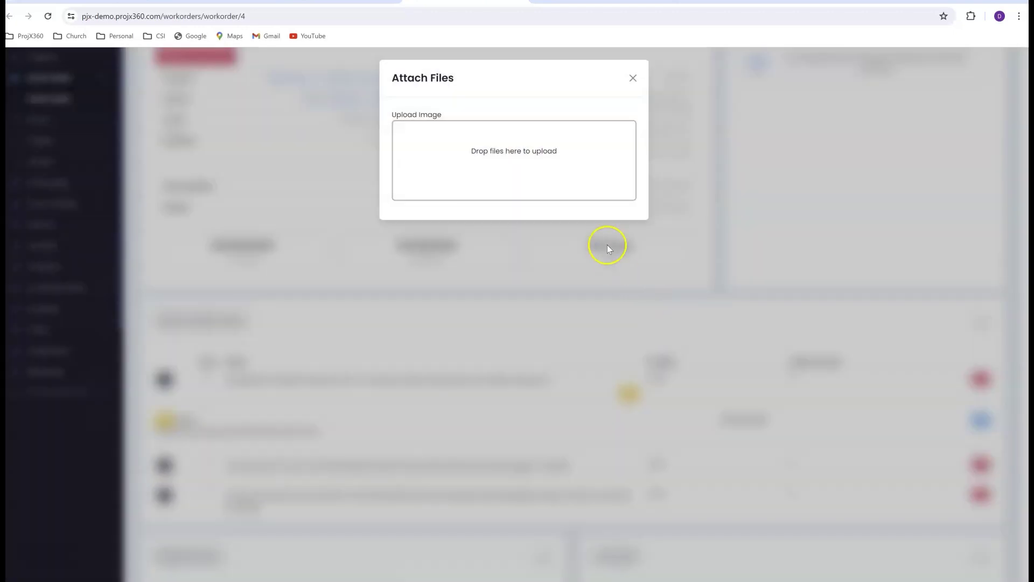
left_click(521, 152)
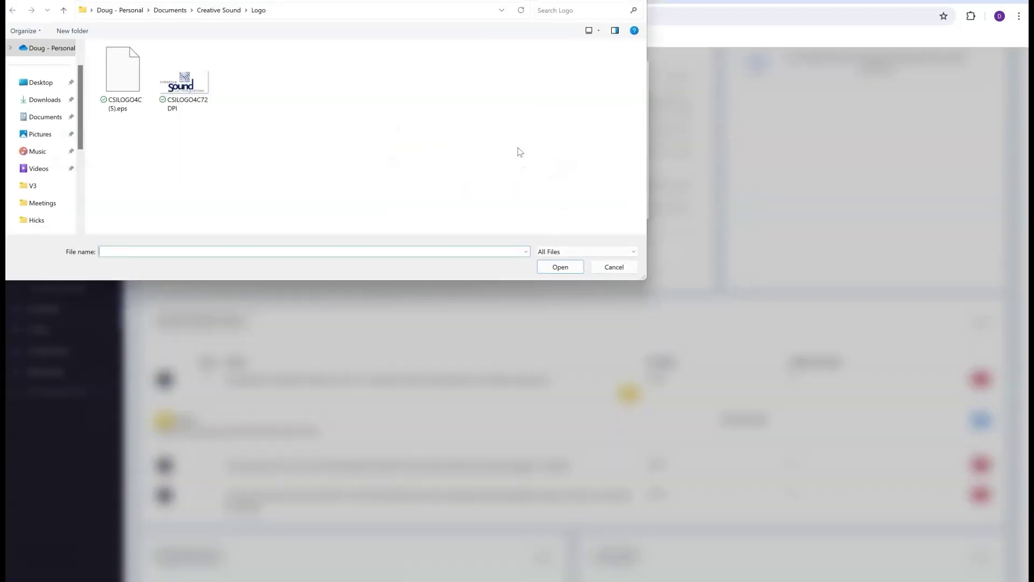
left_click(184, 92)
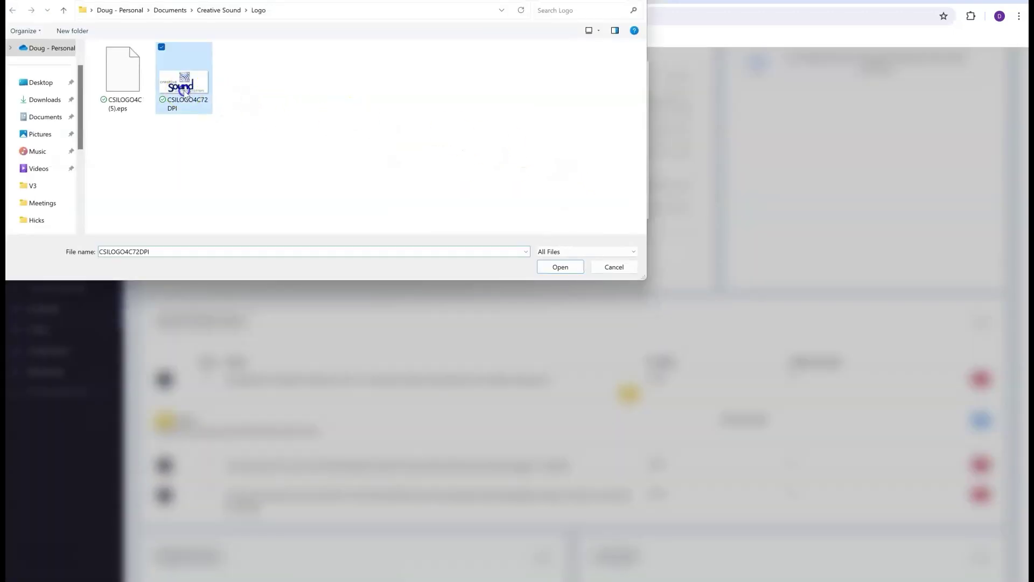
left_click(560, 273)
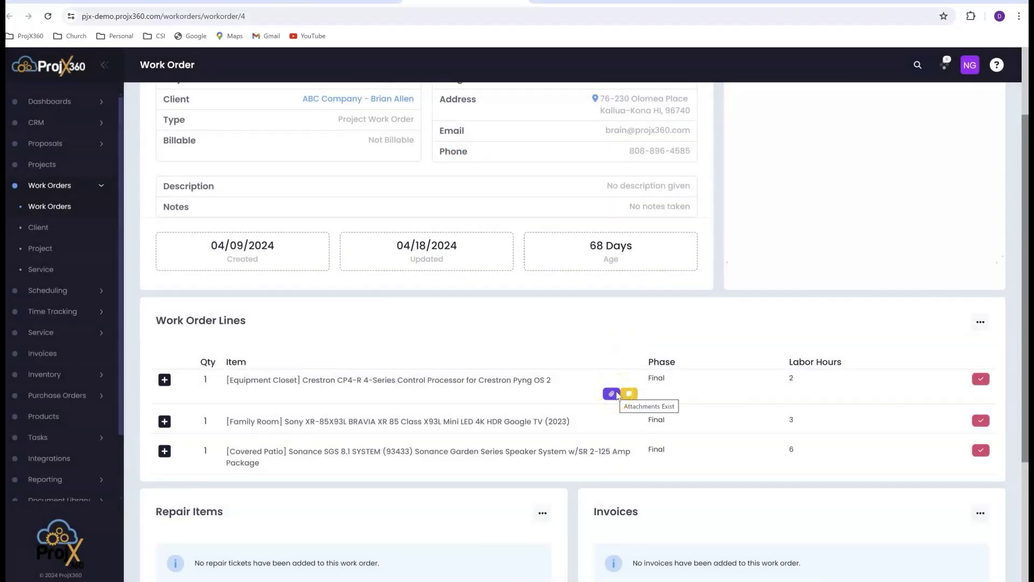
Mark the Crestron CP4-R and Sony XR-85X93L work order lines as completed
left_click(980, 379)
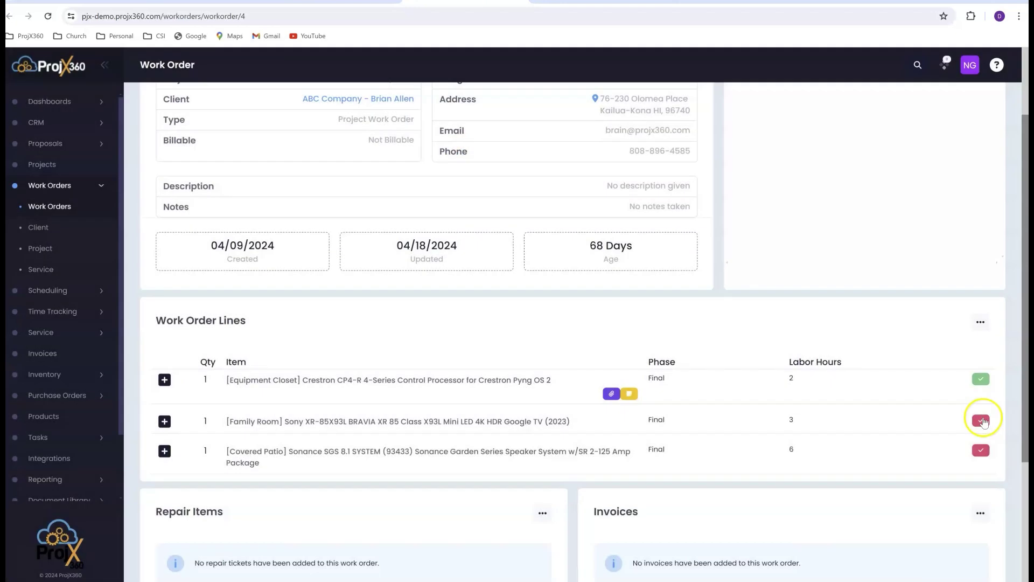
left_click(981, 419)
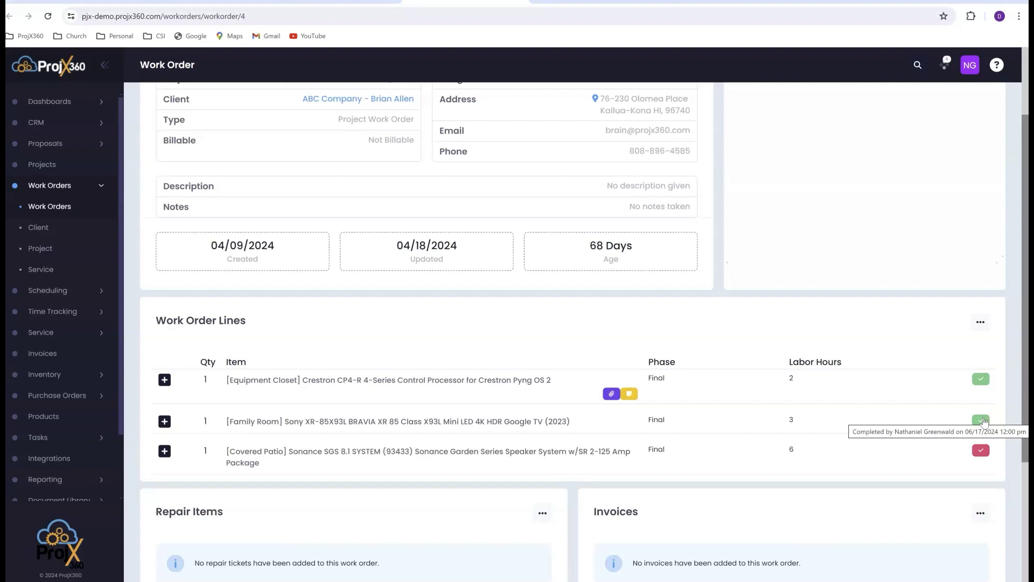
Start a repair item with ship date 06/17/2024, view its reminder intervals, and close the form without saving
scroll(509, 382, "down", 4)
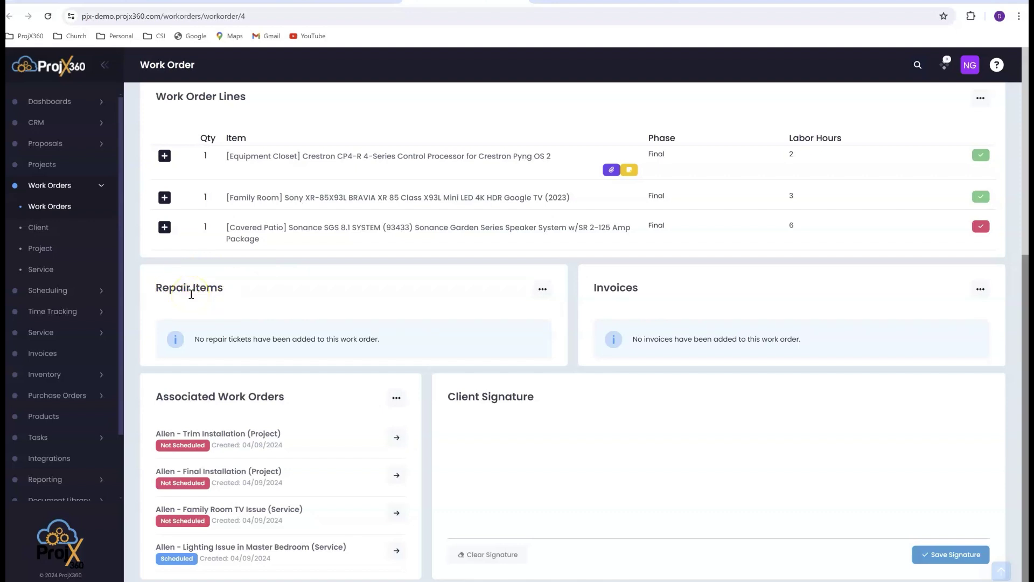
left_click(543, 290)
left_click(497, 315)
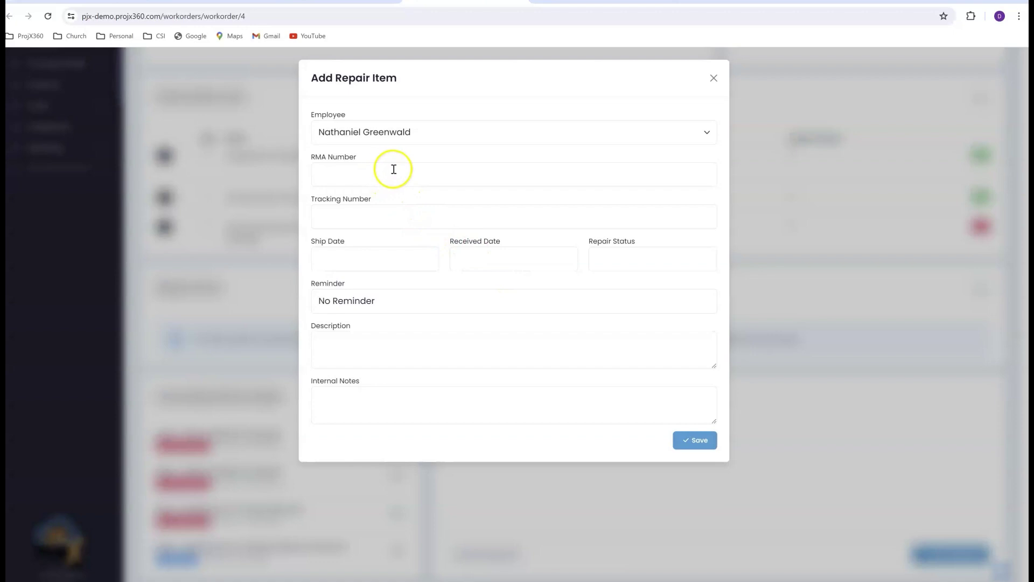
left_click(381, 257)
left_click(343, 357)
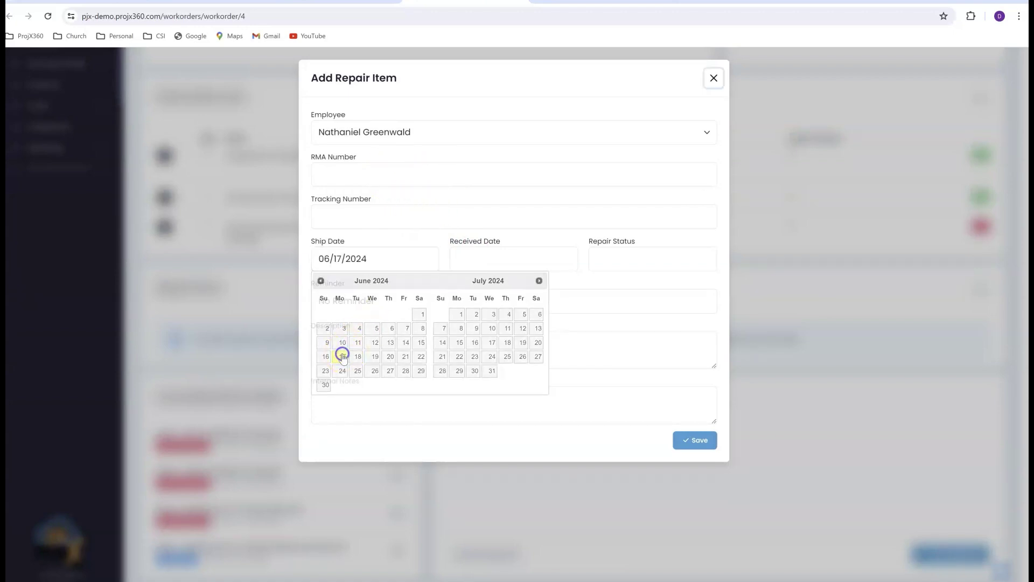
left_click(397, 307)
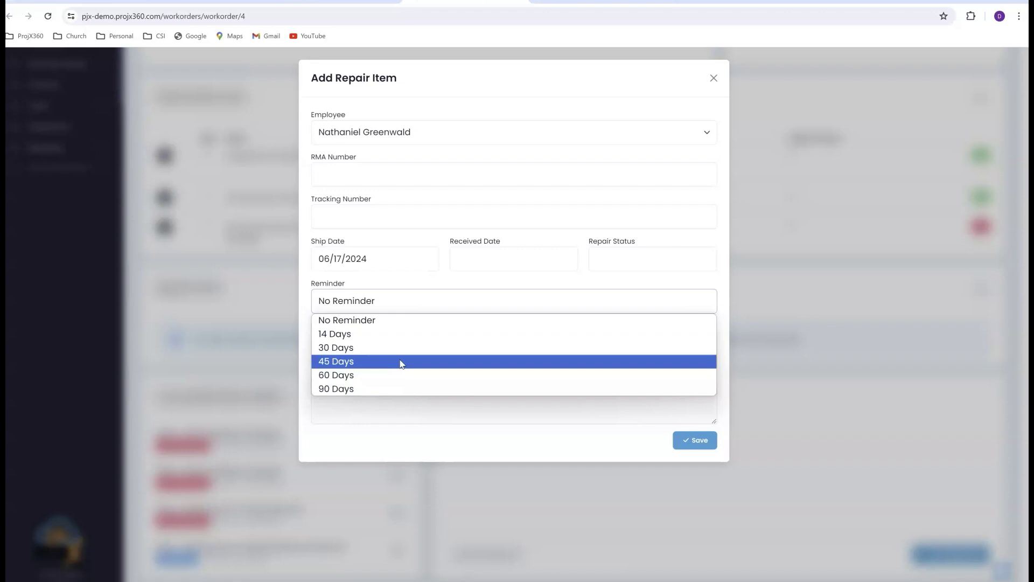
left_click(717, 79)
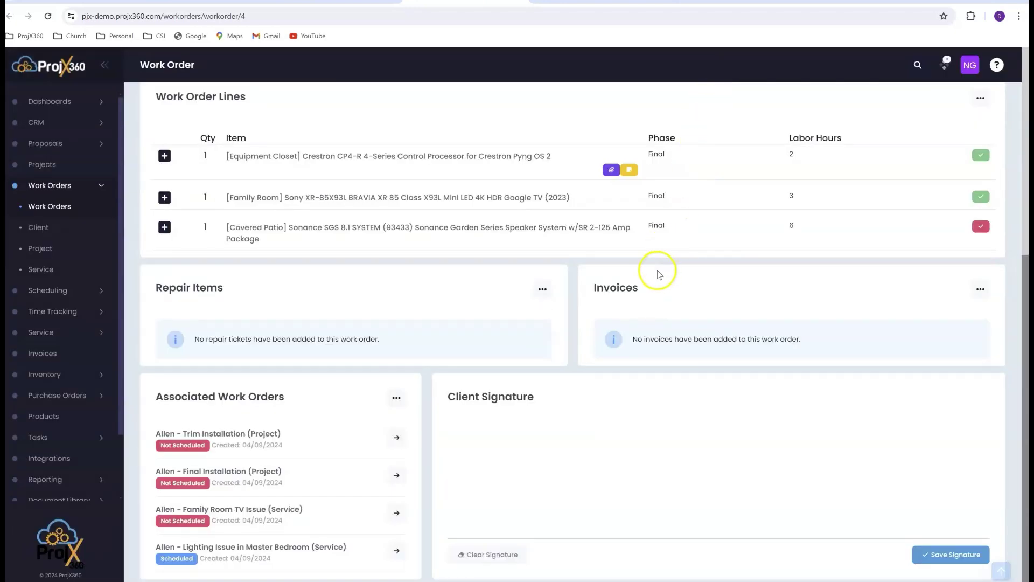
Clock out of the Final Installation work order without entering time tracking notes
scroll(659, 273, "up", 6)
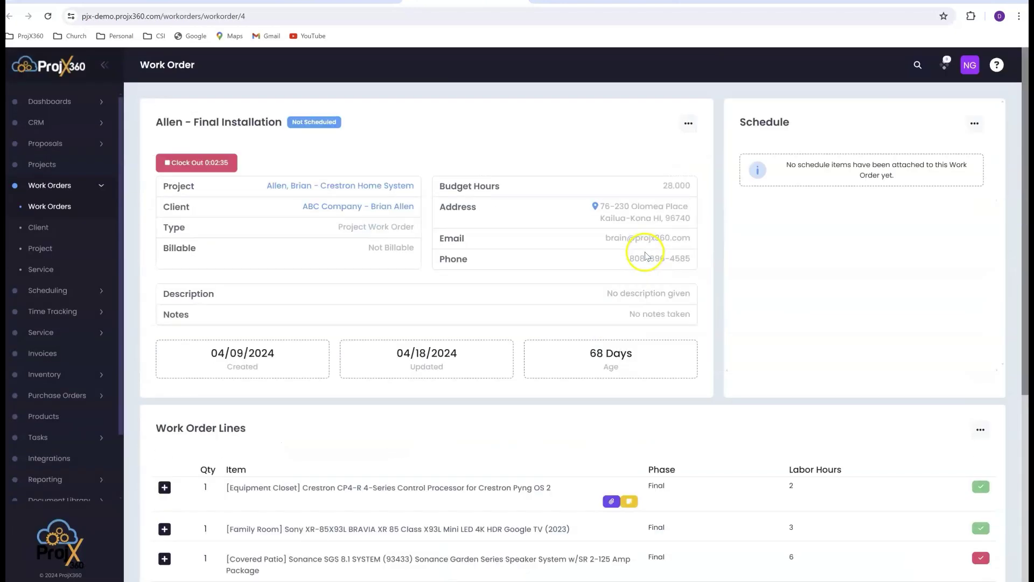
left_click(217, 162)
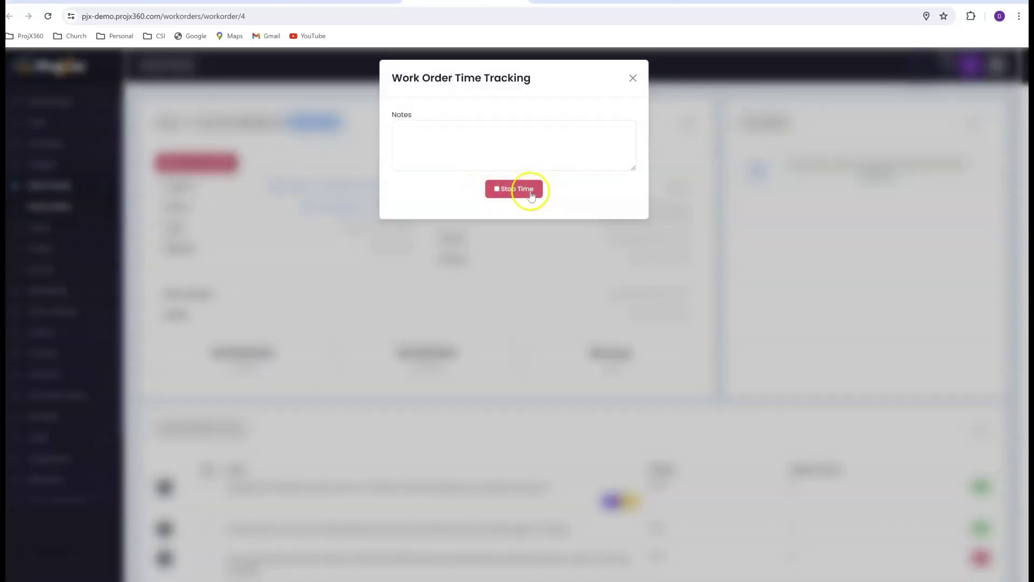
left_click(520, 190)
Draw a sample client signature on the work order, and view the options for its invoices
scroll(521, 192, "down", 5)
scroll(522, 193, "down", 1)
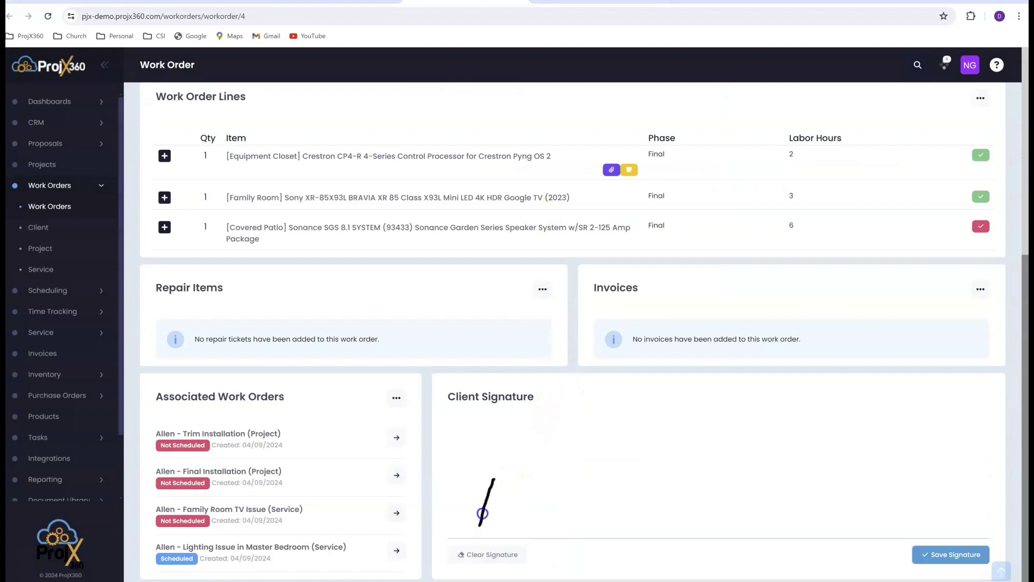
left_click_drag(493, 479, 494, 498)
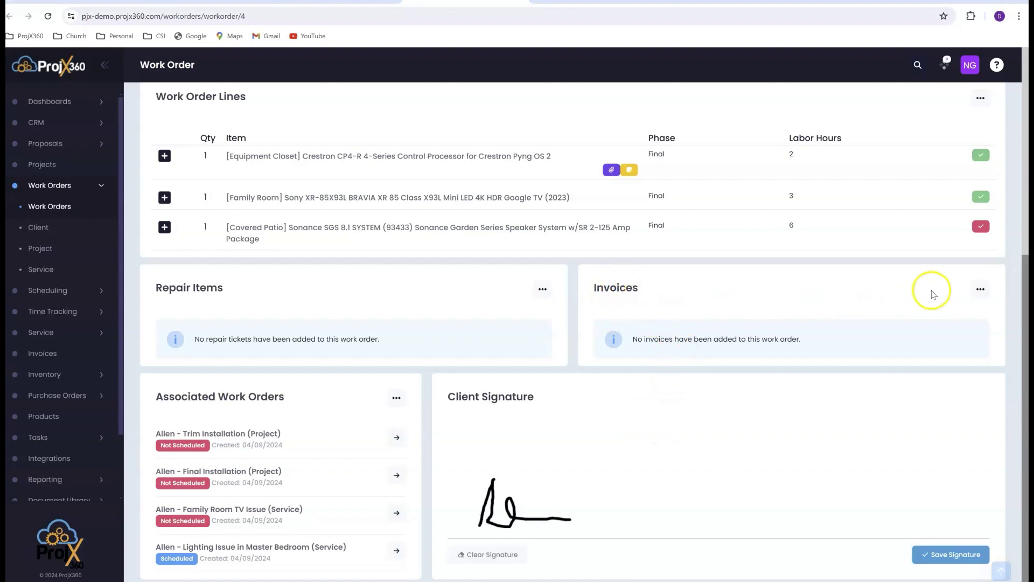
left_click(982, 289)
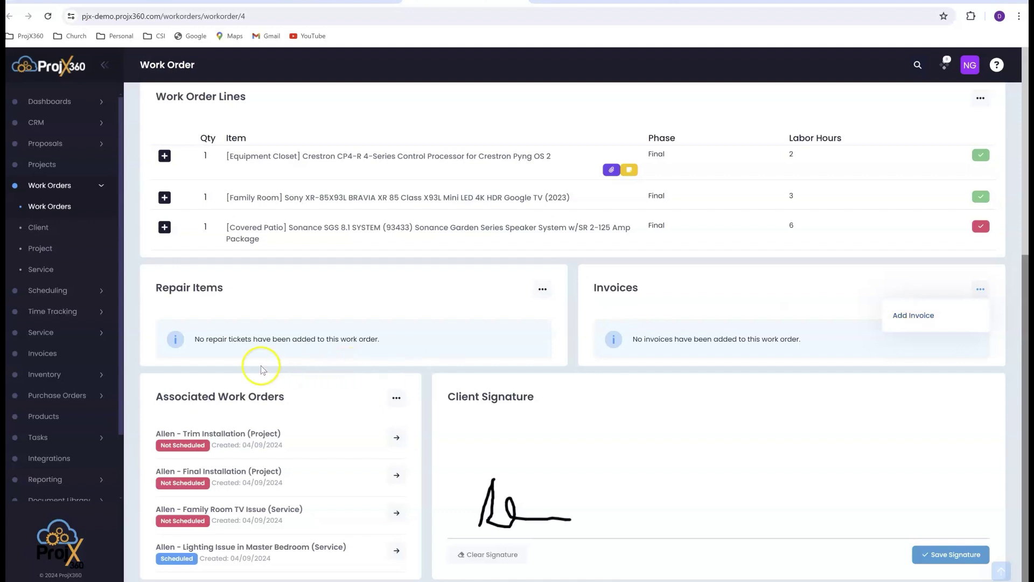
View the availability of the first employee, DG, from the master schedule, and close the availability details
left_click(58, 291)
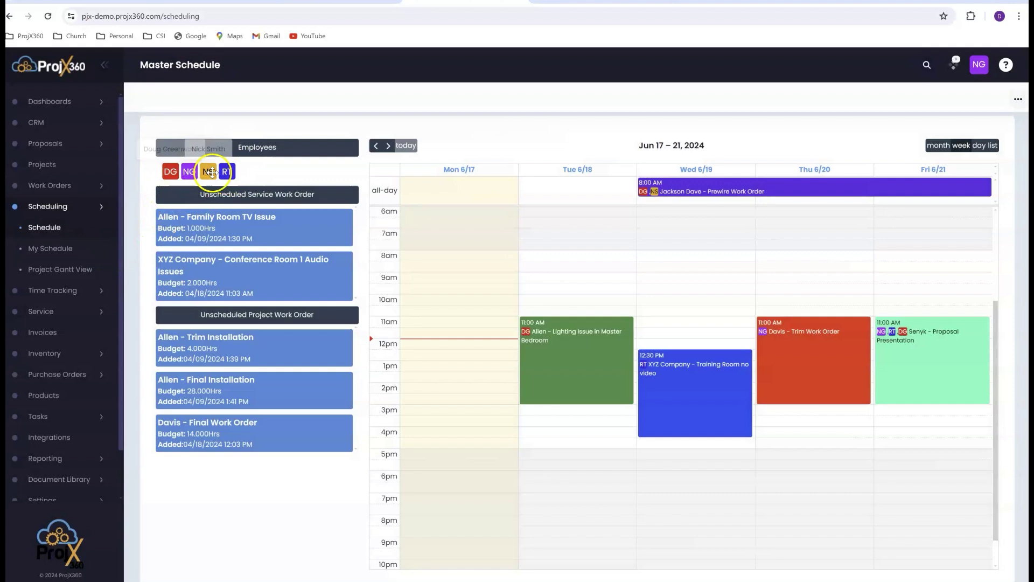
left_click(170, 172)
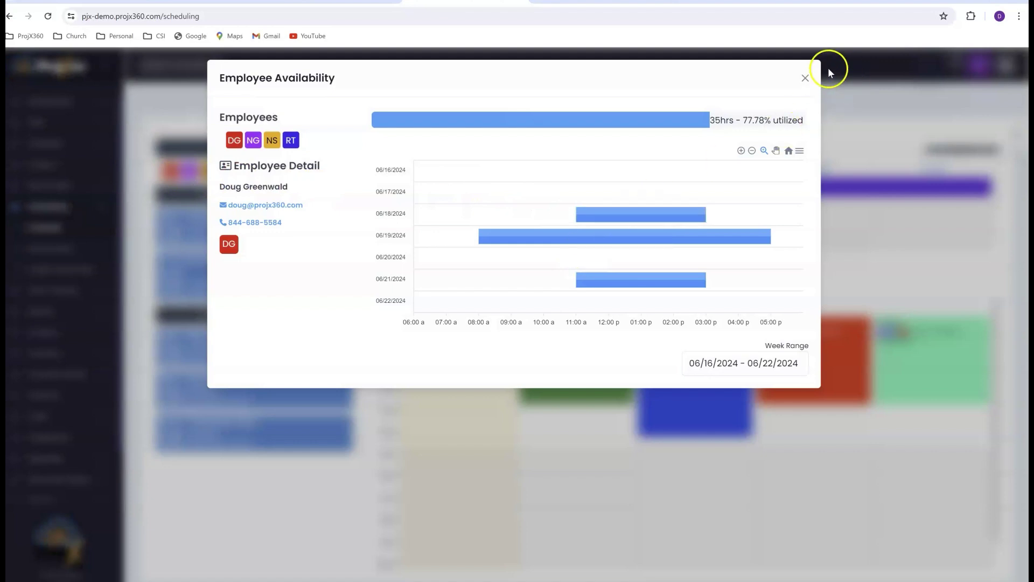
left_click(805, 79)
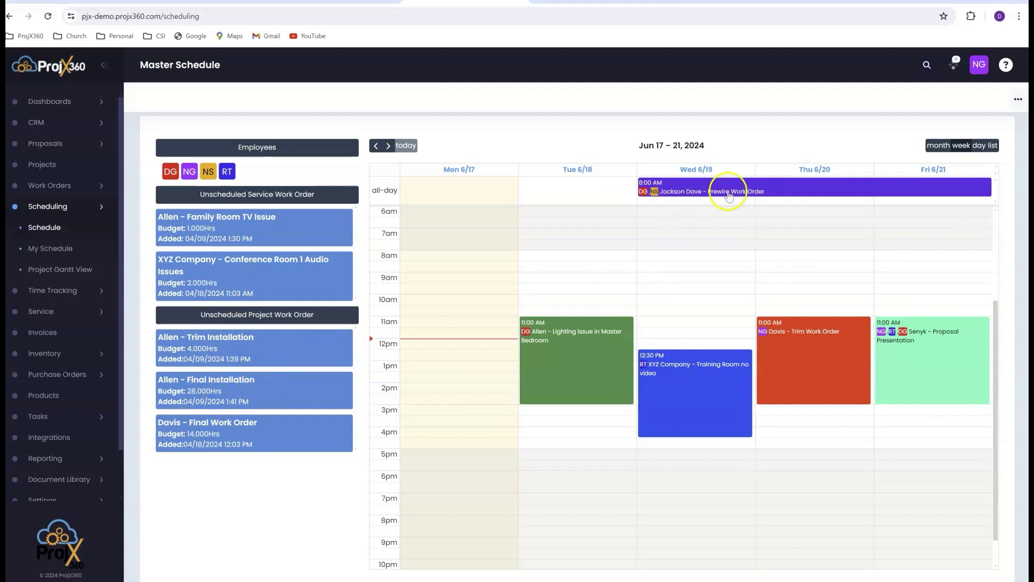
View the master schedule in month, week, day and list layouts, and return it to the week layout
left_click(944, 146)
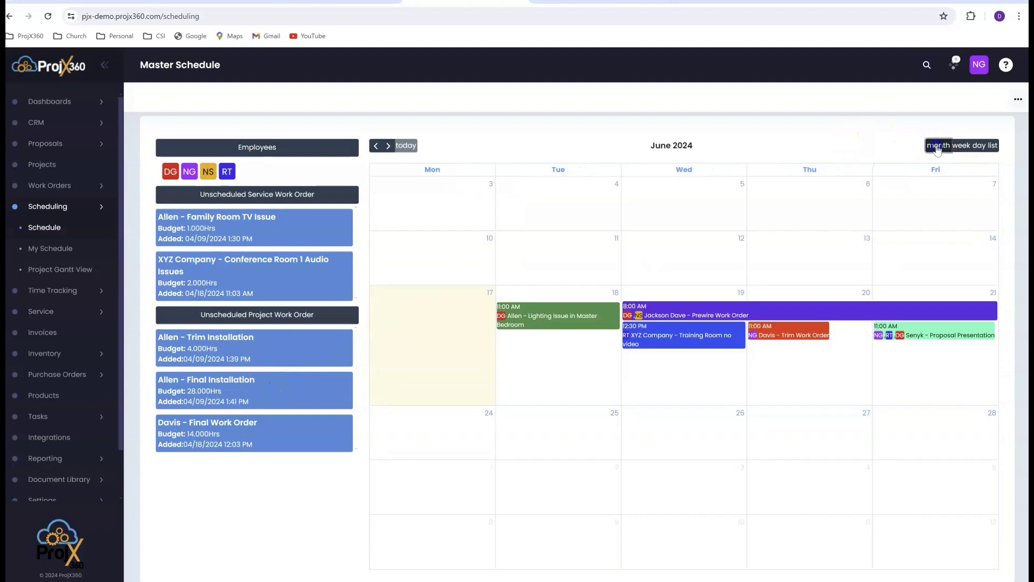
left_click(960, 147)
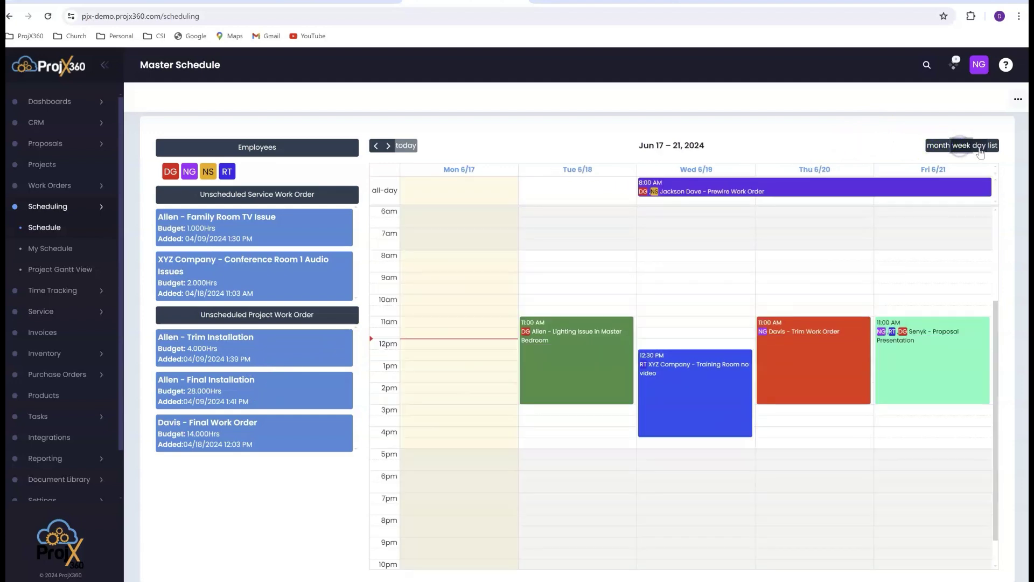
left_click(979, 147)
left_click(994, 147)
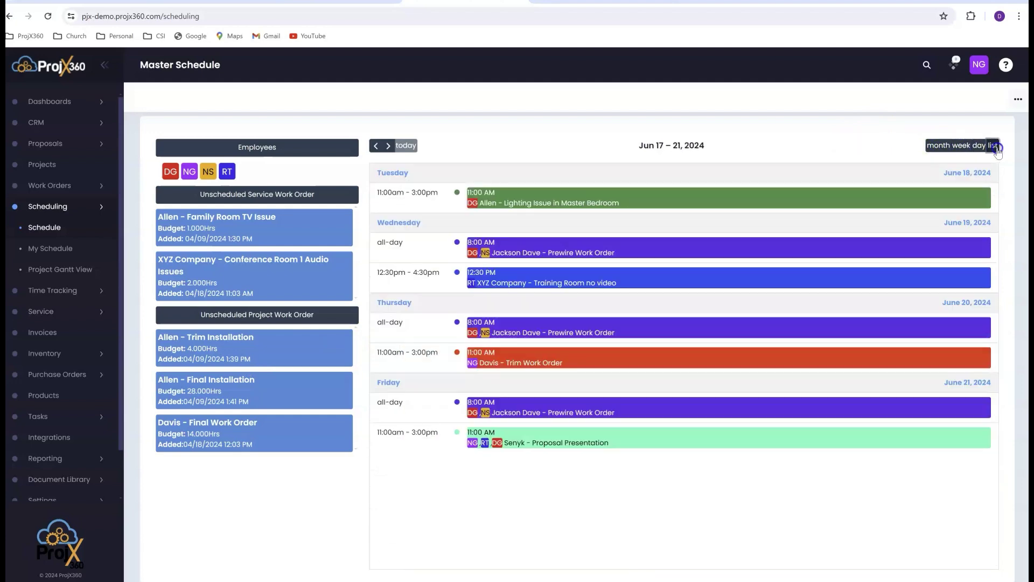
left_click(964, 152)
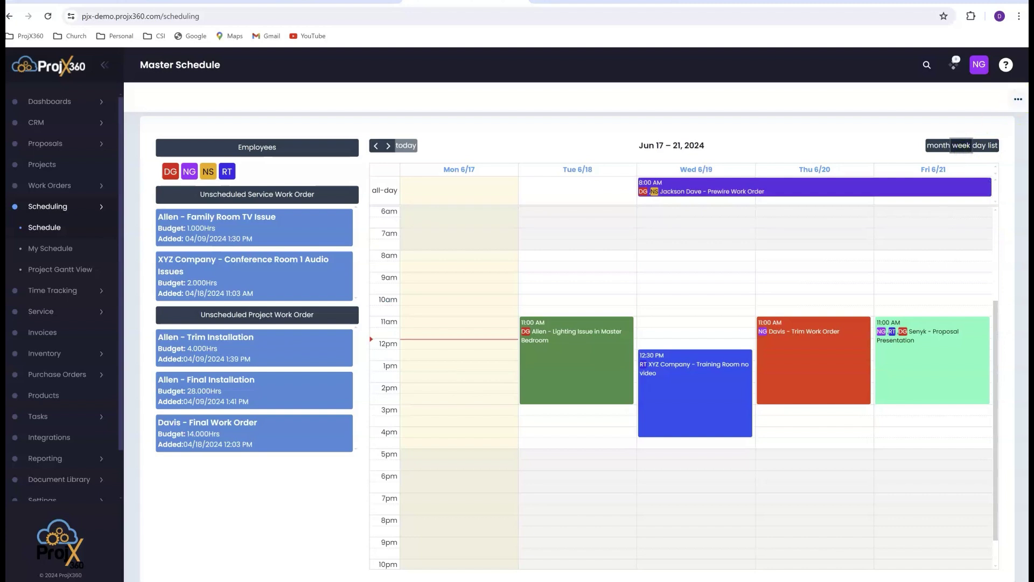
View the service work order schedule, and switch to the project work order schedule
left_click(1016, 106)
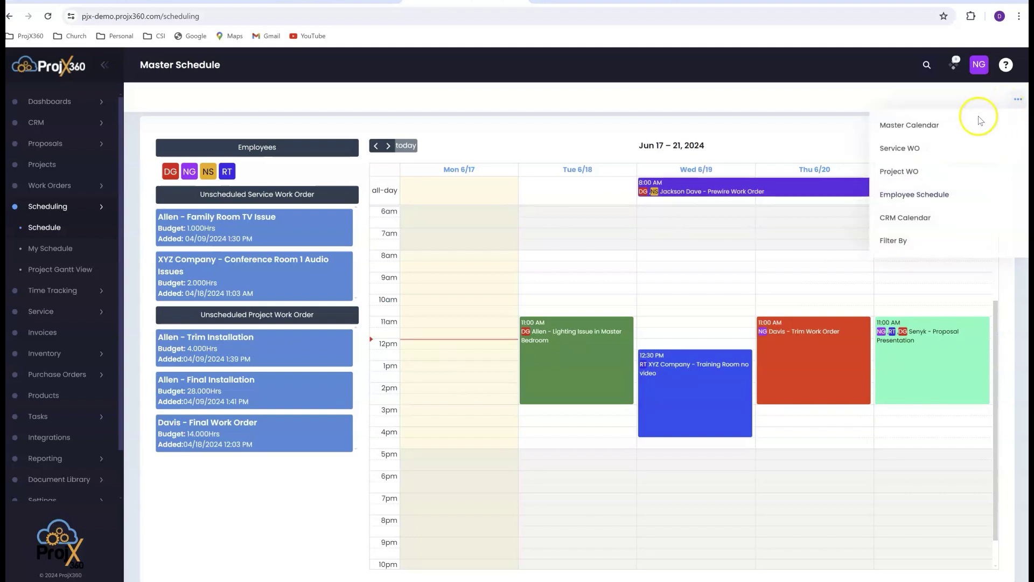
left_click(909, 153)
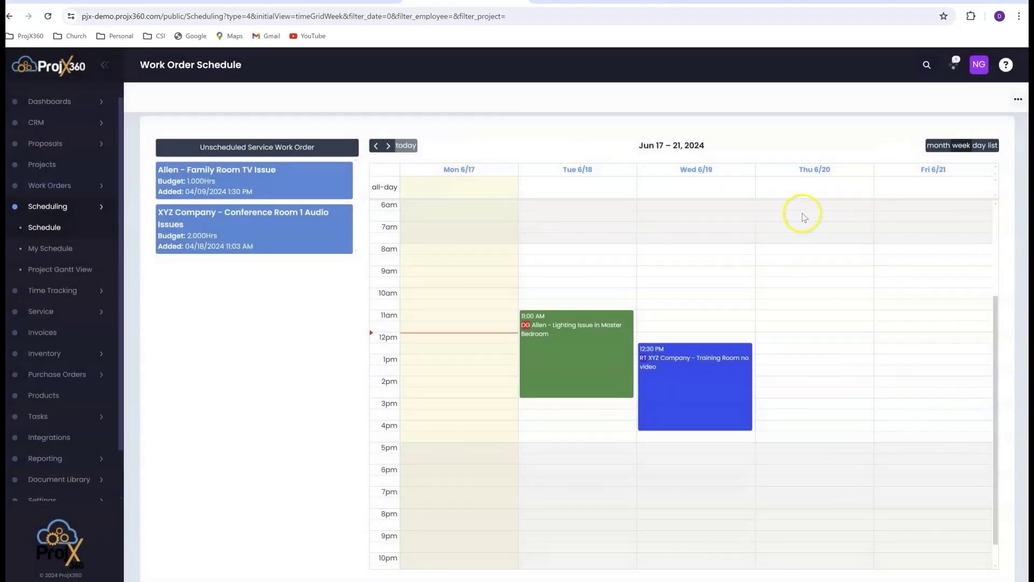
left_click(1017, 100)
left_click(915, 171)
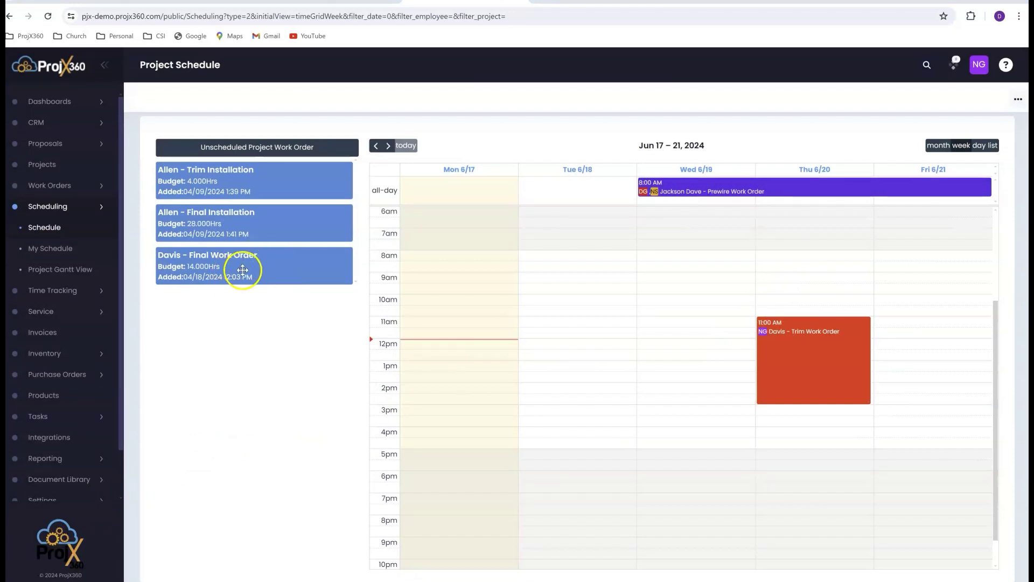
Schedule the Audio Video System project's Final Work Order for 06/17/2024, 11:30 AM to 1:30 PM, in green with employee RT assigned
left_click_drag(243, 269, 463, 331)
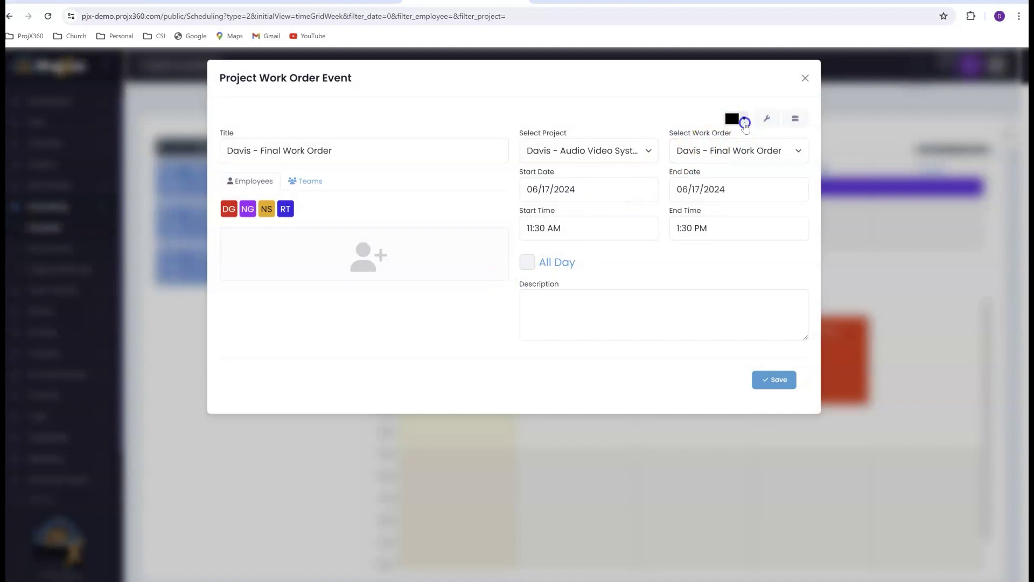
left_click(745, 122)
left_click(745, 150)
left_click_drag(288, 210, 301, 247)
left_click(307, 182)
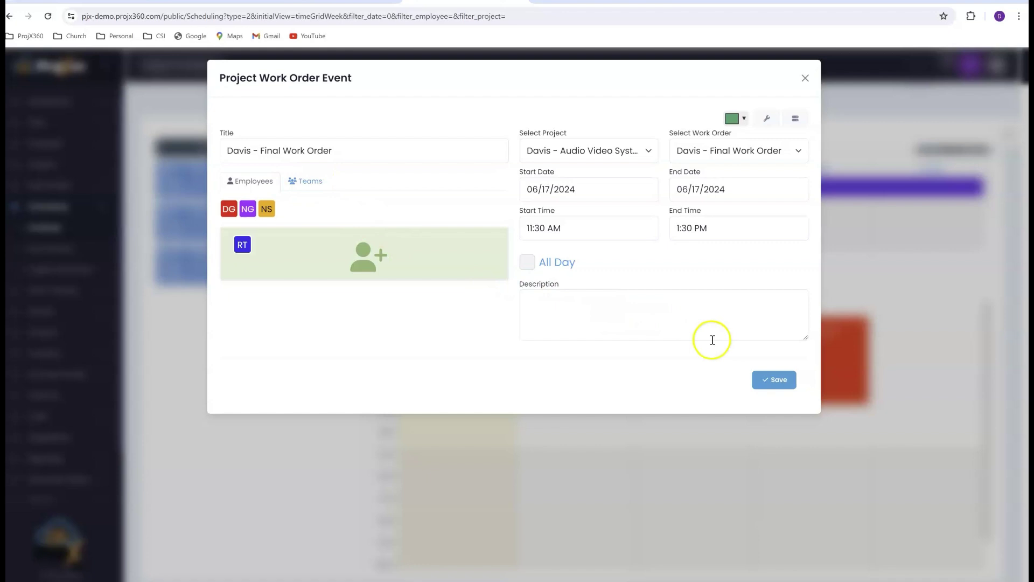
left_click(779, 385)
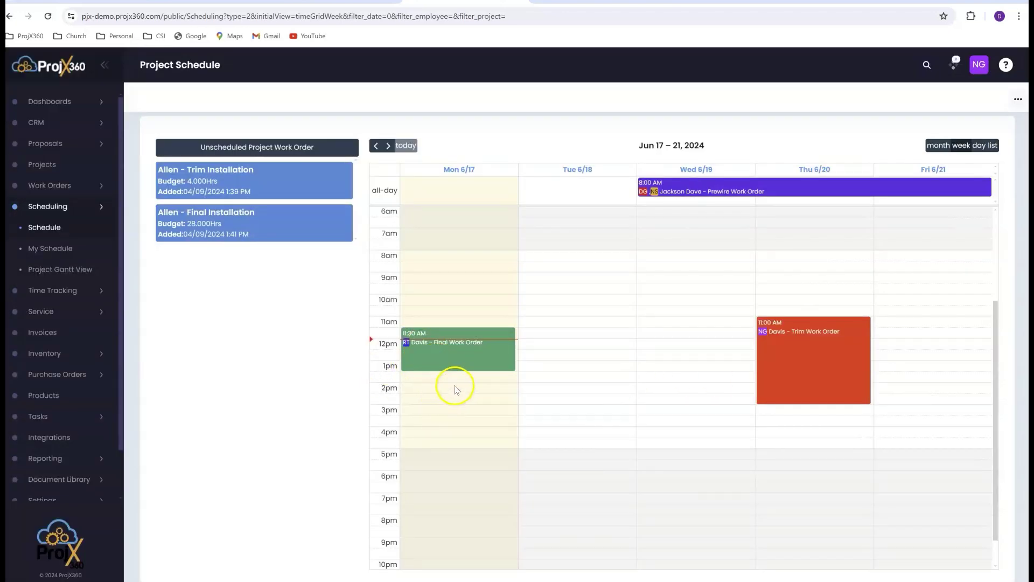
Reschedule the green Final Work Order event to Tuesday 6/18 from 10:30 AM to about 4 PM
mouse_move(454, 371)
left_click_drag(454, 370, 570, 354)
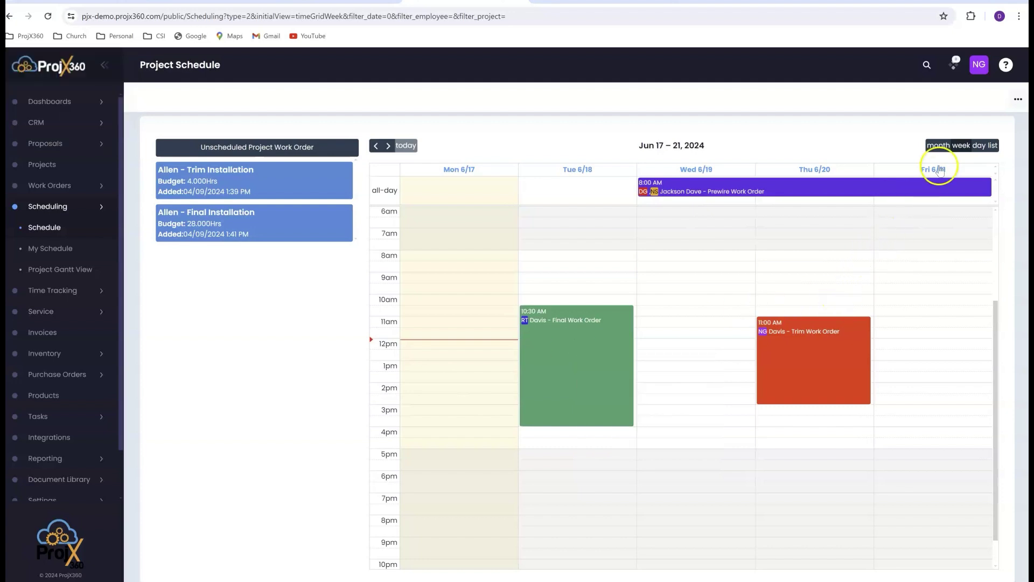
Show the project schedule's filter options, and view the Employee and Project choices without applying a filter
left_click(1018, 99)
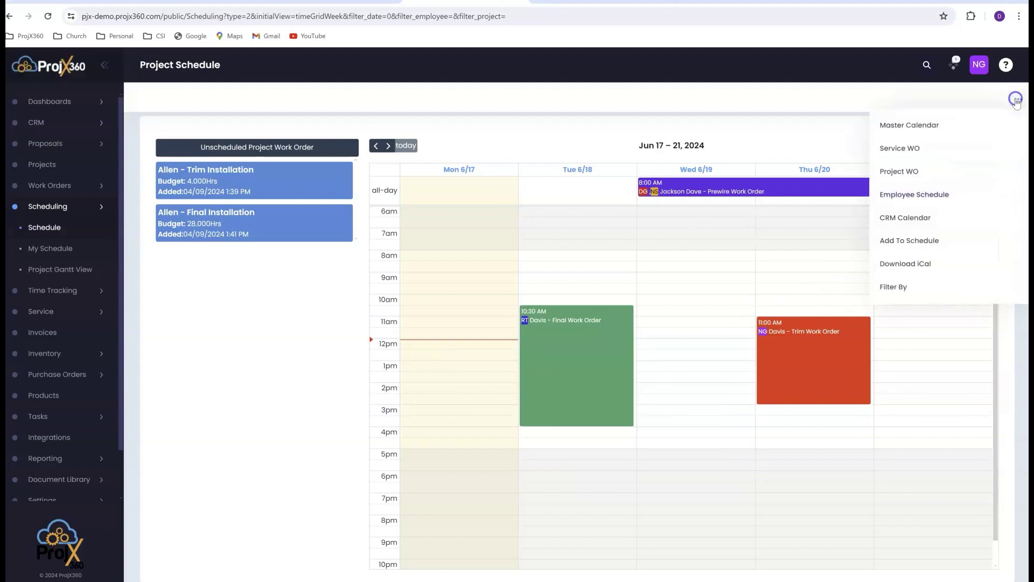
left_click(896, 284)
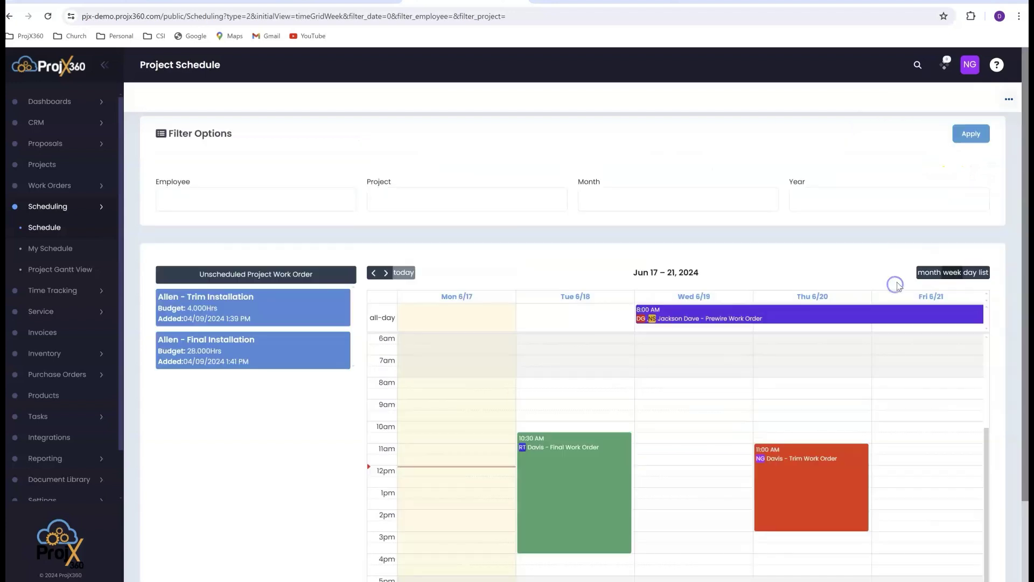
left_click(313, 205)
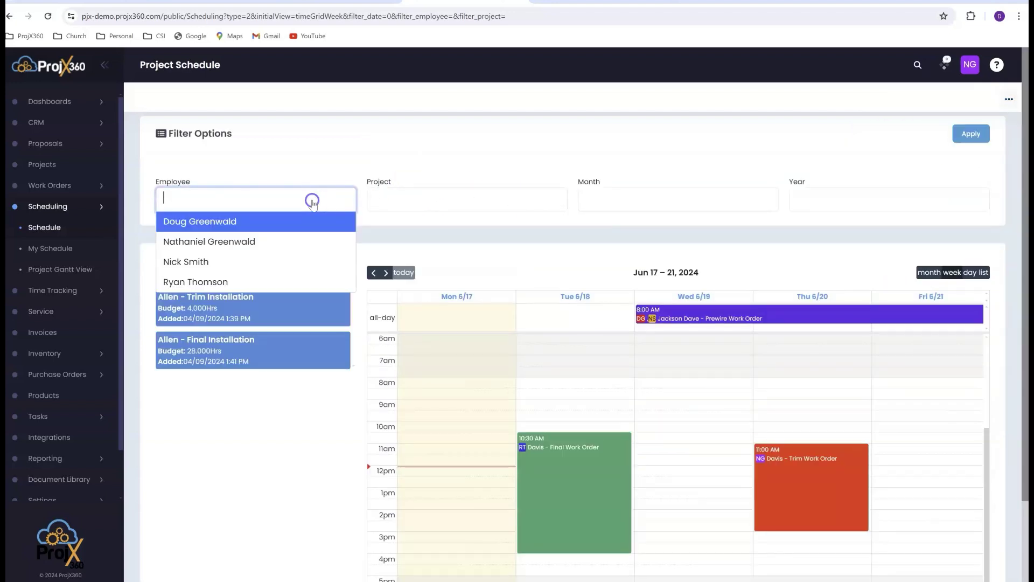
left_click(428, 206)
left_click(428, 206)
left_click(602, 203)
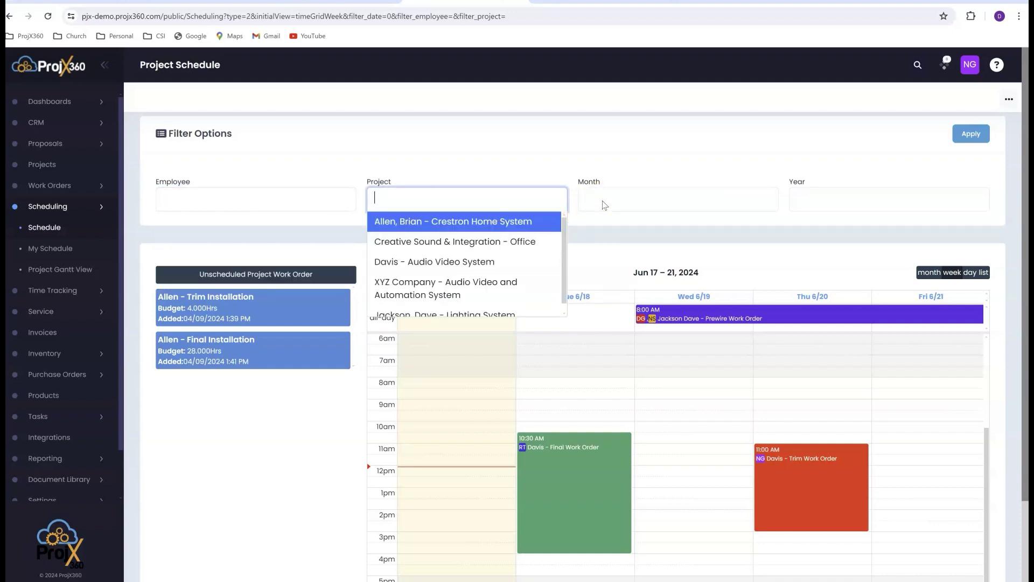
Start a time entry for the Crestron Home System project in the Final phase
left_click(53, 292)
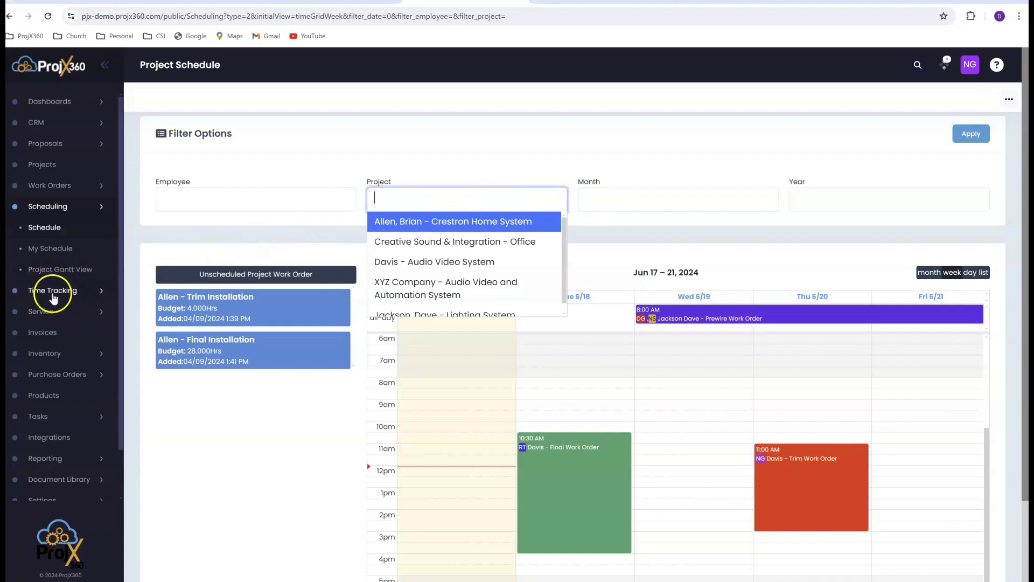
left_click(54, 251)
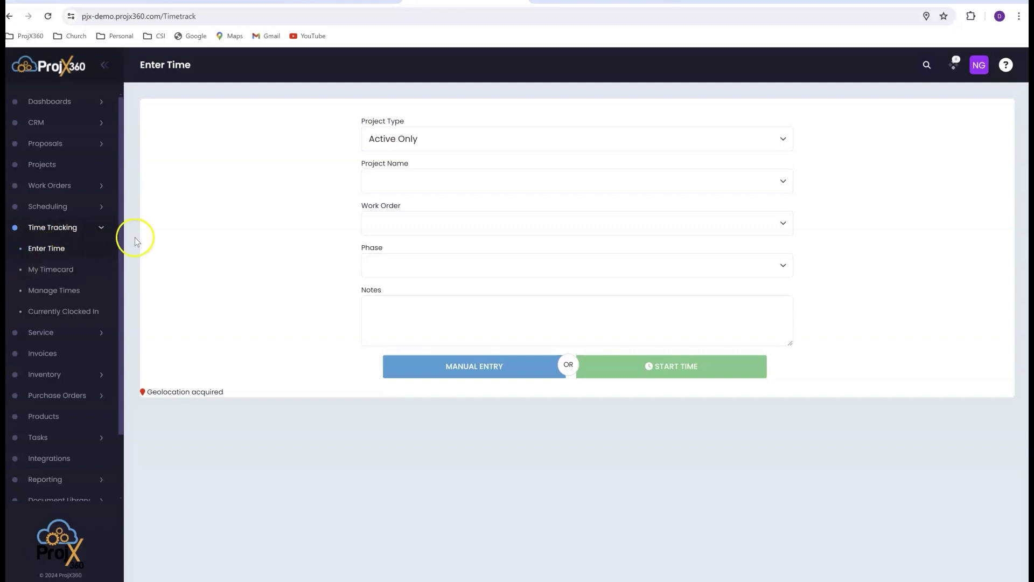
left_click(400, 180)
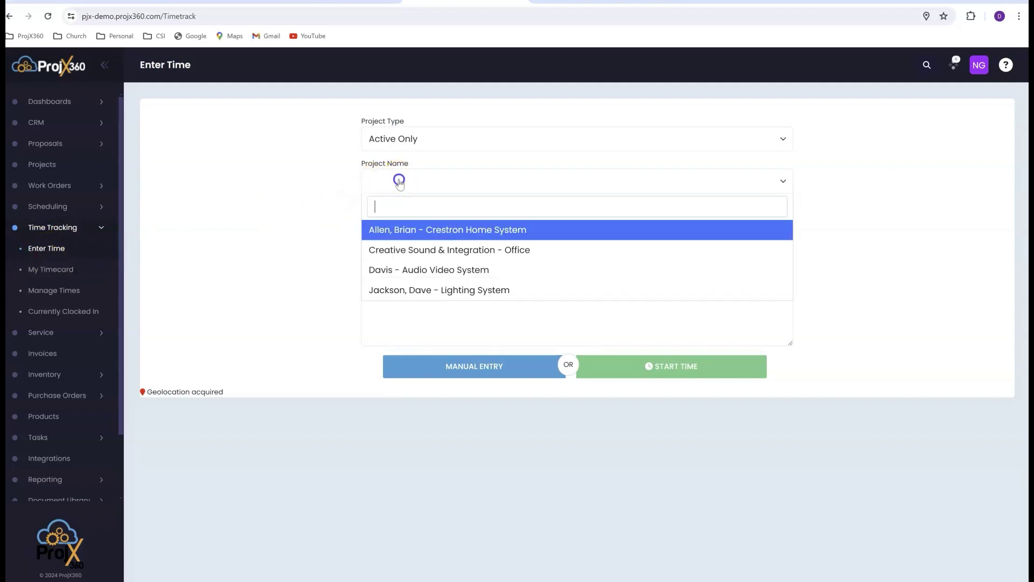
left_click(411, 231)
left_click(402, 267)
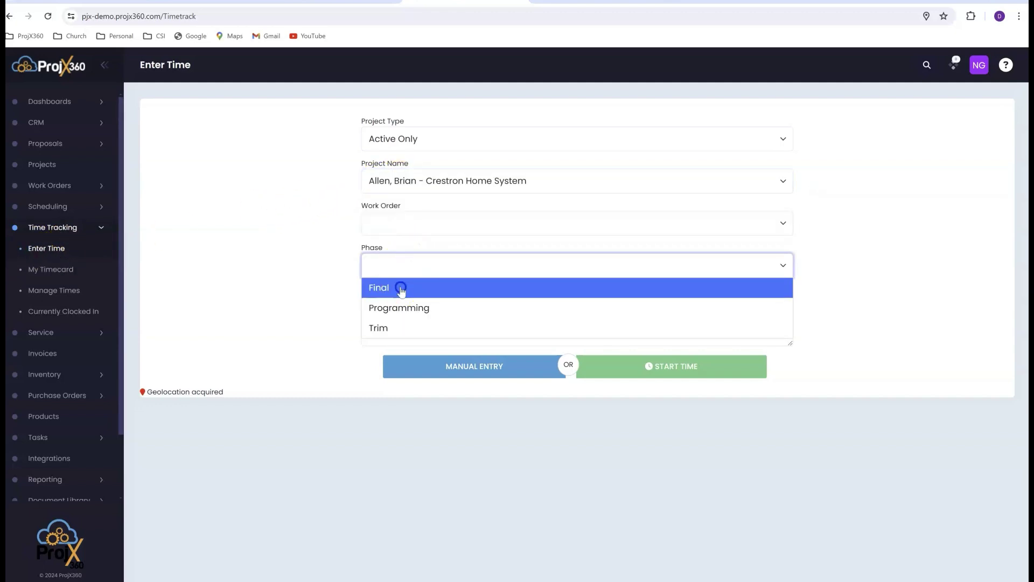
left_click(402, 289)
left_click(650, 366)
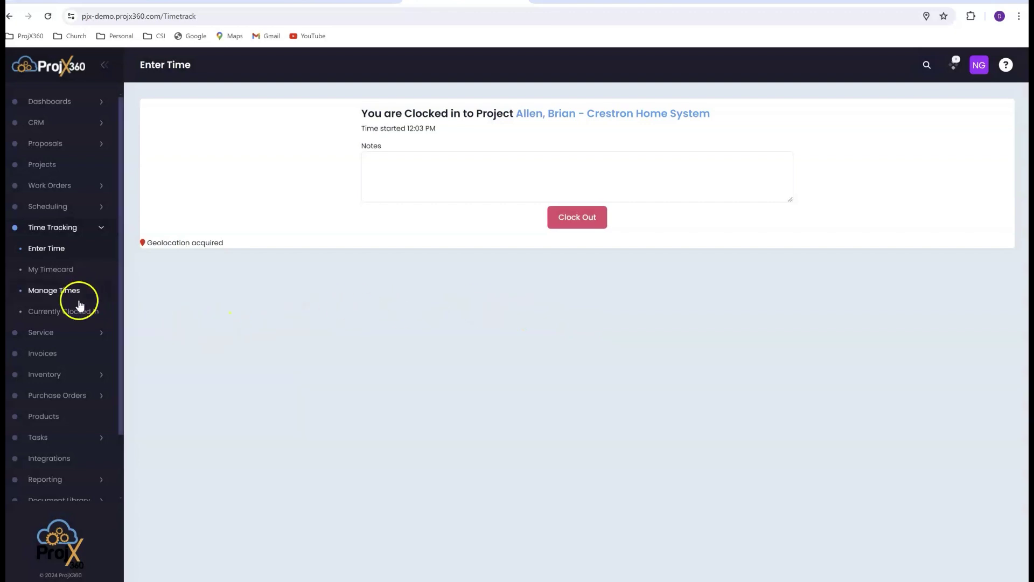
Clock out the active Crestron Home System time entry from the list of currently clocked-in employees
left_click(68, 313)
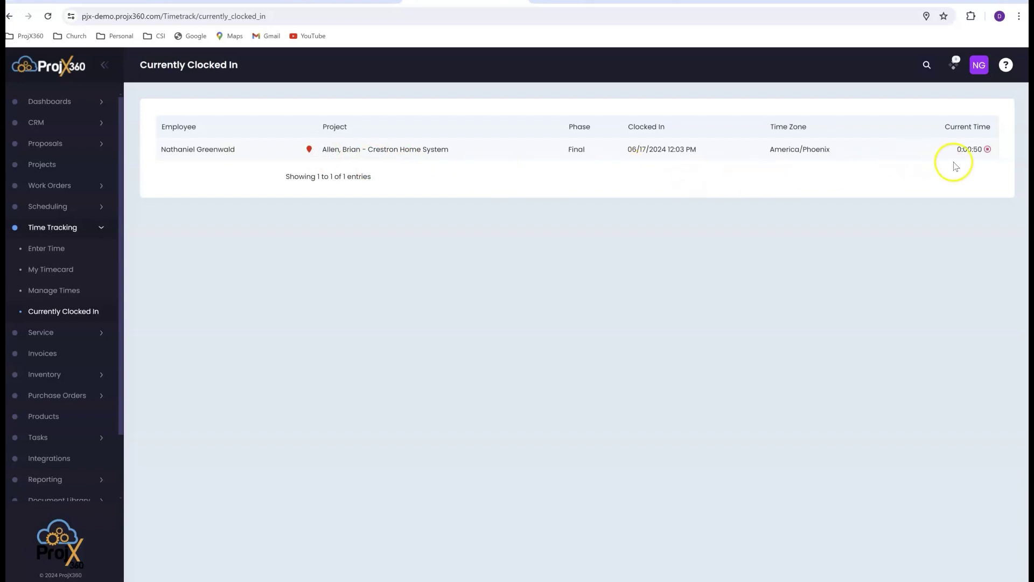
left_click(988, 148)
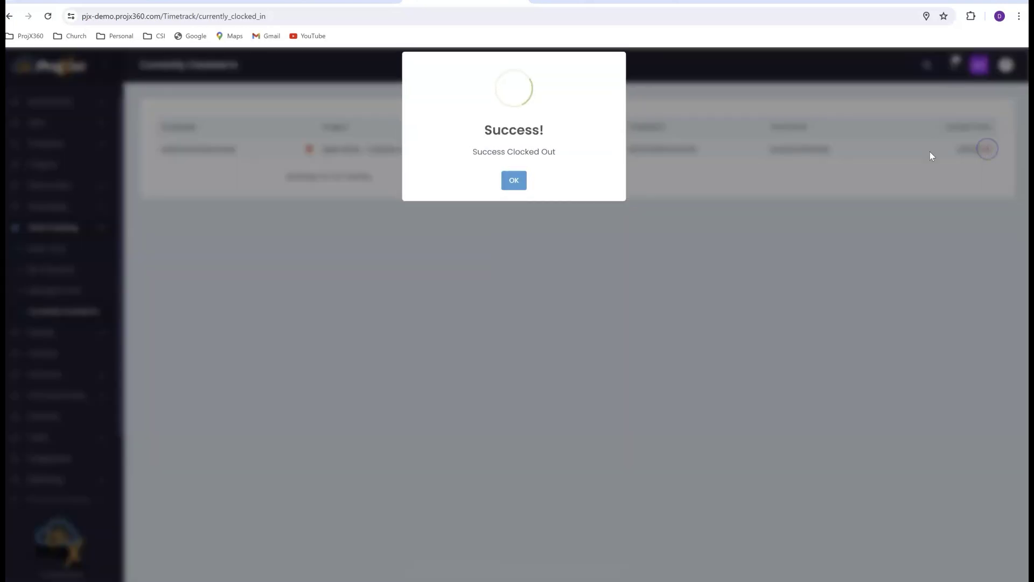
left_click(515, 180)
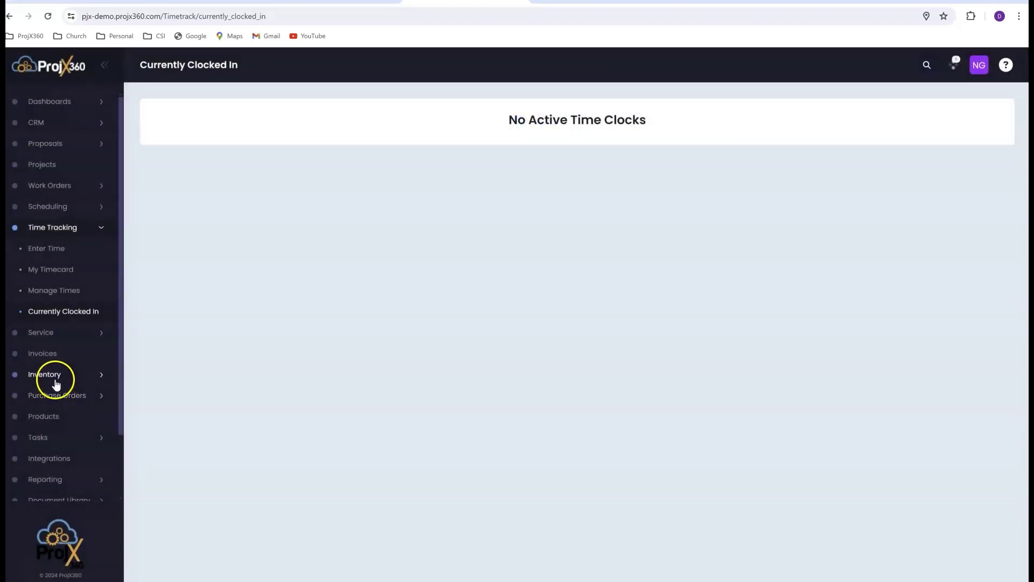
Open the Main Warehouse in the inventory, and view the status filter choices for its purchase orders
left_click(57, 383)
left_click(47, 334)
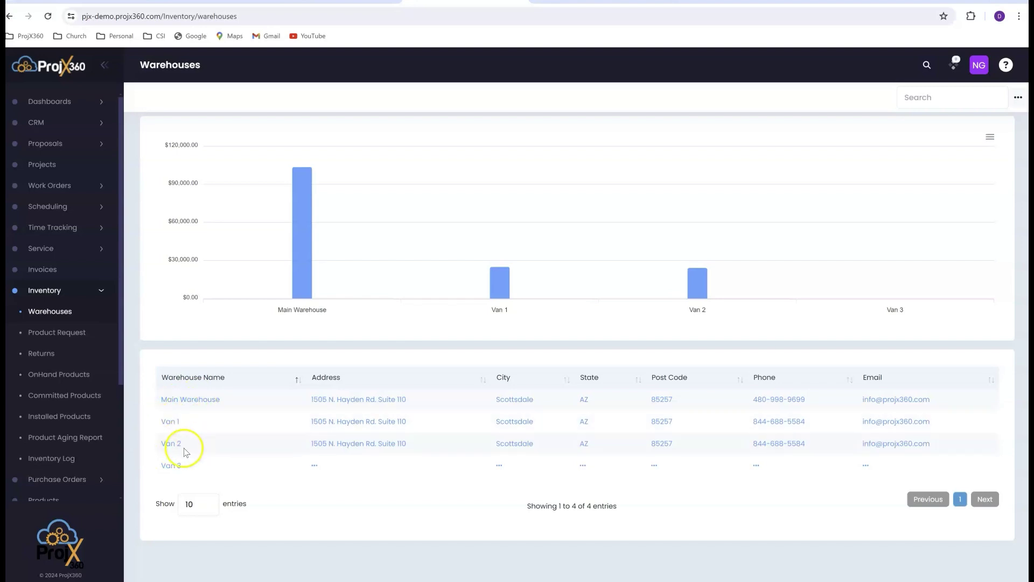
left_click(187, 400)
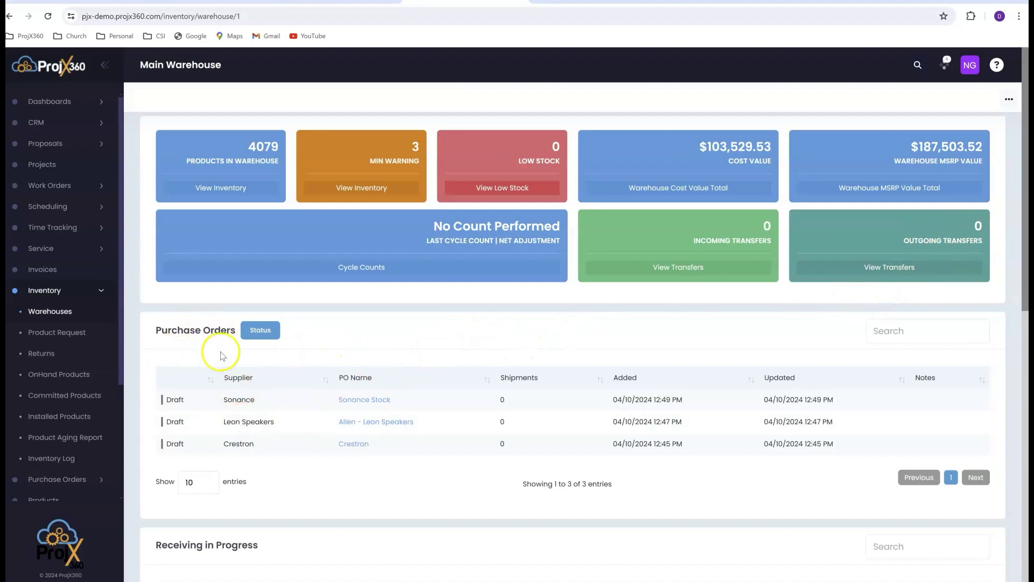
left_click(267, 340)
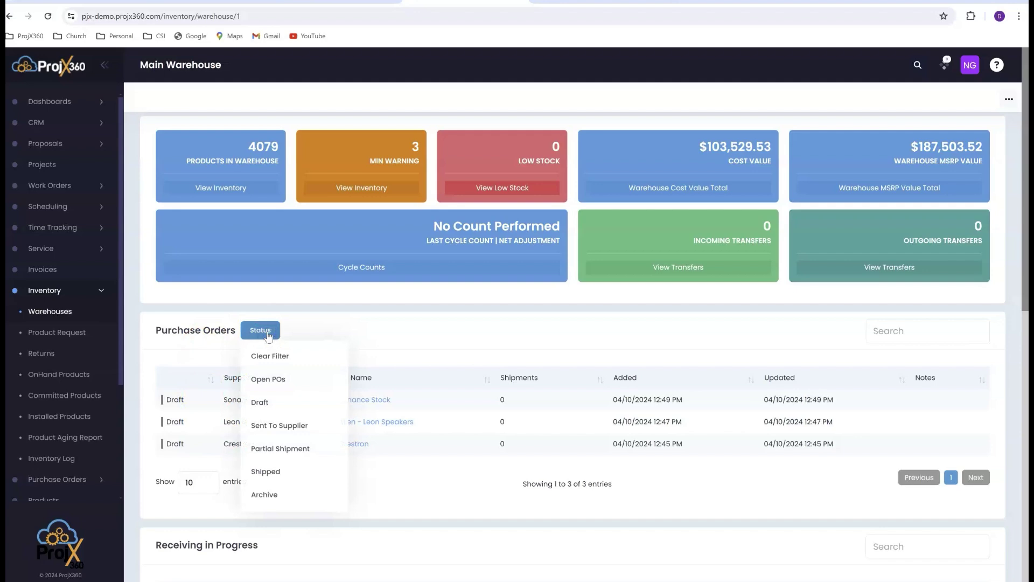
left_click(420, 329)
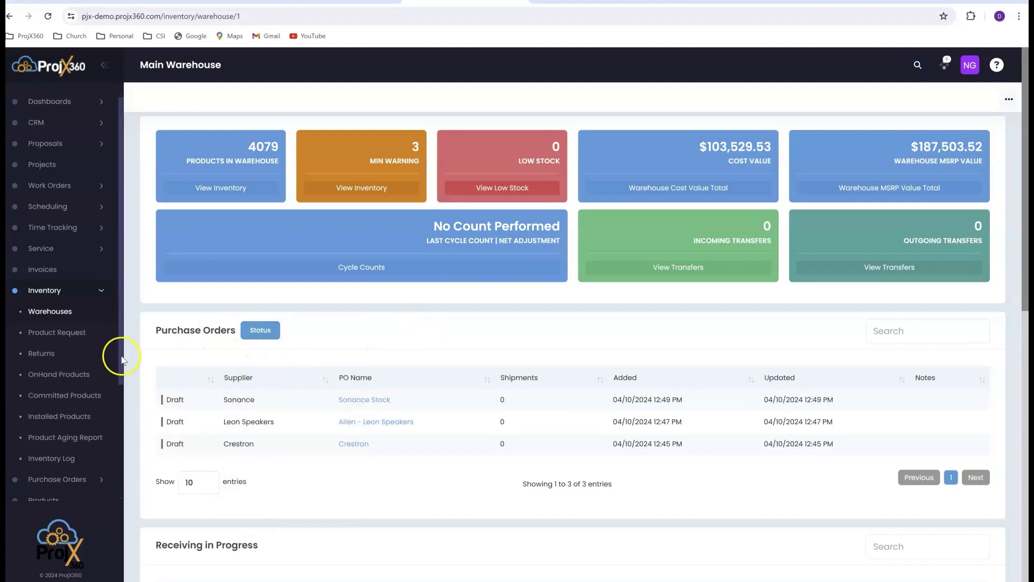
Allocate one Sony XR-85X93L, serial 465478, from the Main Warehouse to the Crestron Home System product request
left_click(68, 334)
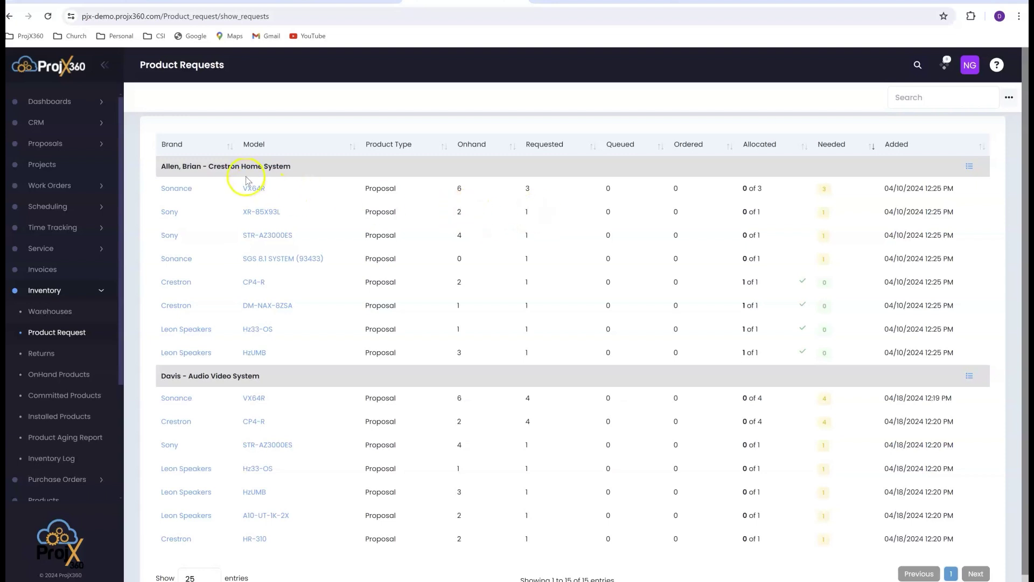
left_click(255, 212)
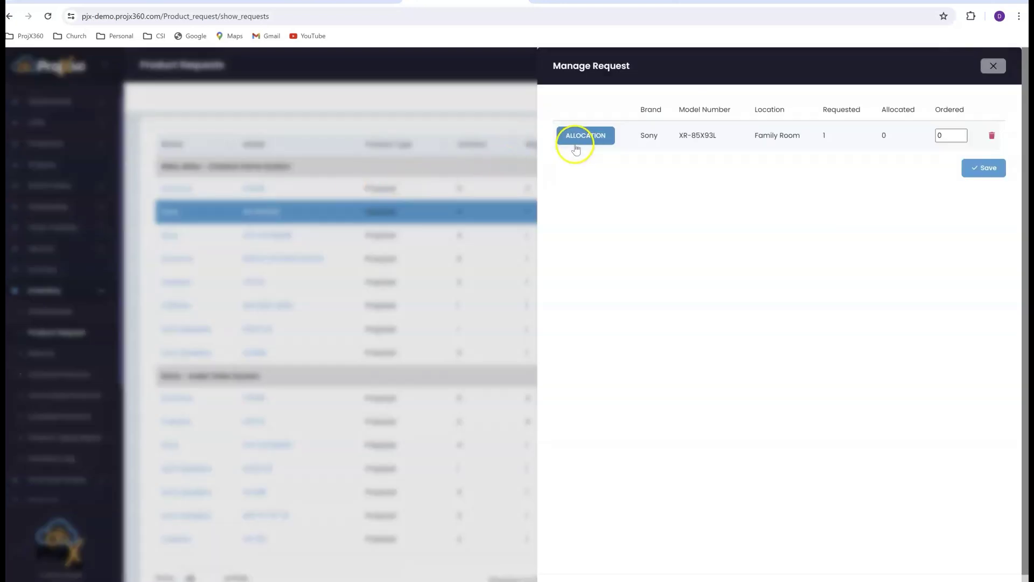
left_click(577, 140)
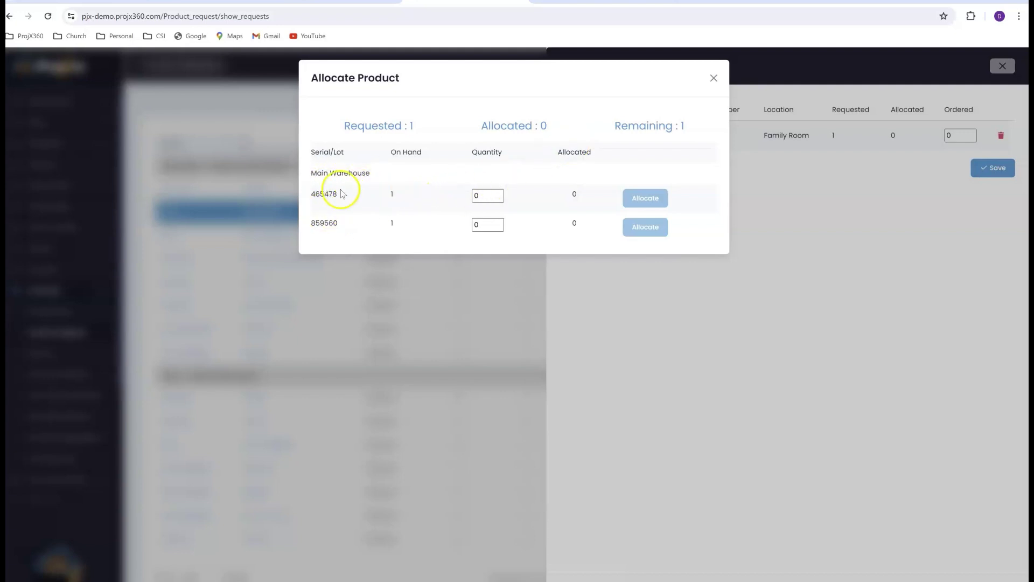
left_click(499, 193)
left_click(662, 199)
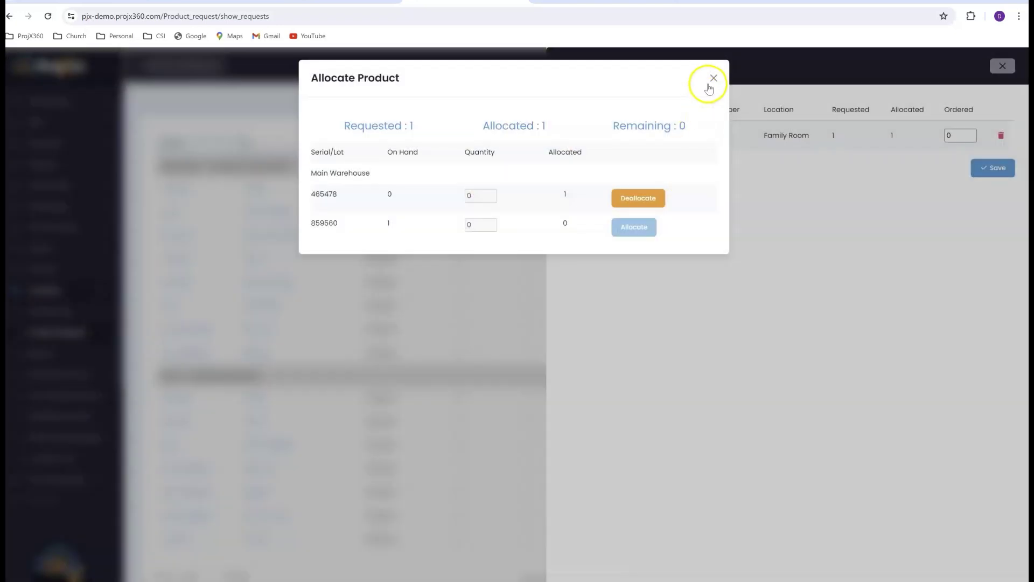
left_click(713, 78)
left_click(1002, 66)
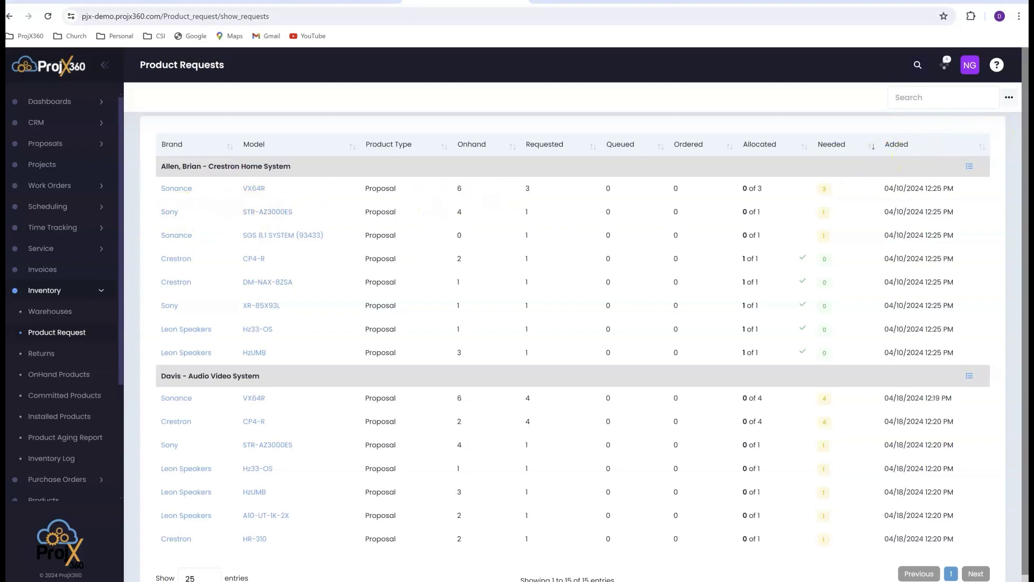
Select the Sony STR-AZ3000ES request under Crestron Home System and view its available purchase order and transfer actions
left_click(350, 218)
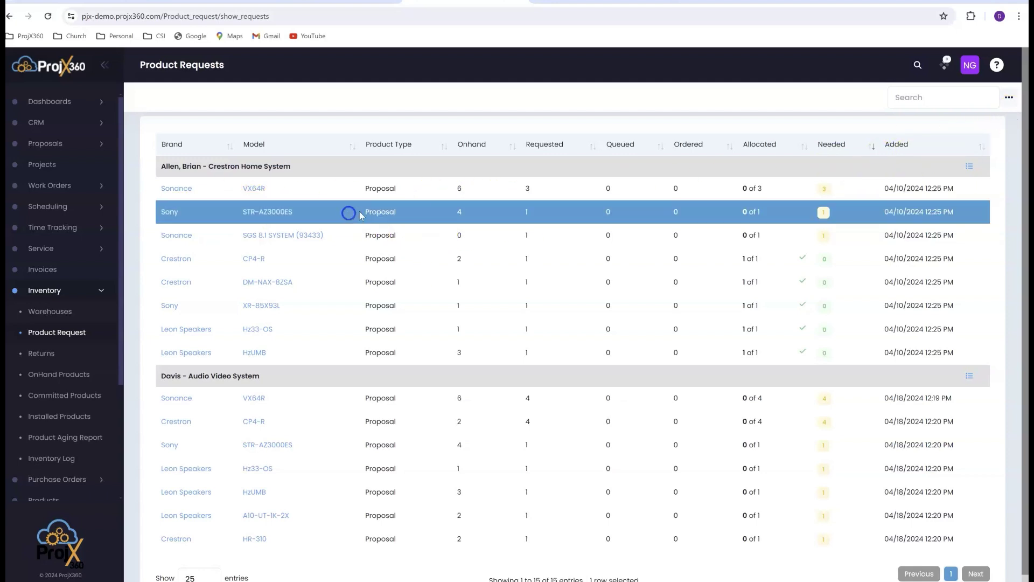
left_click(1012, 99)
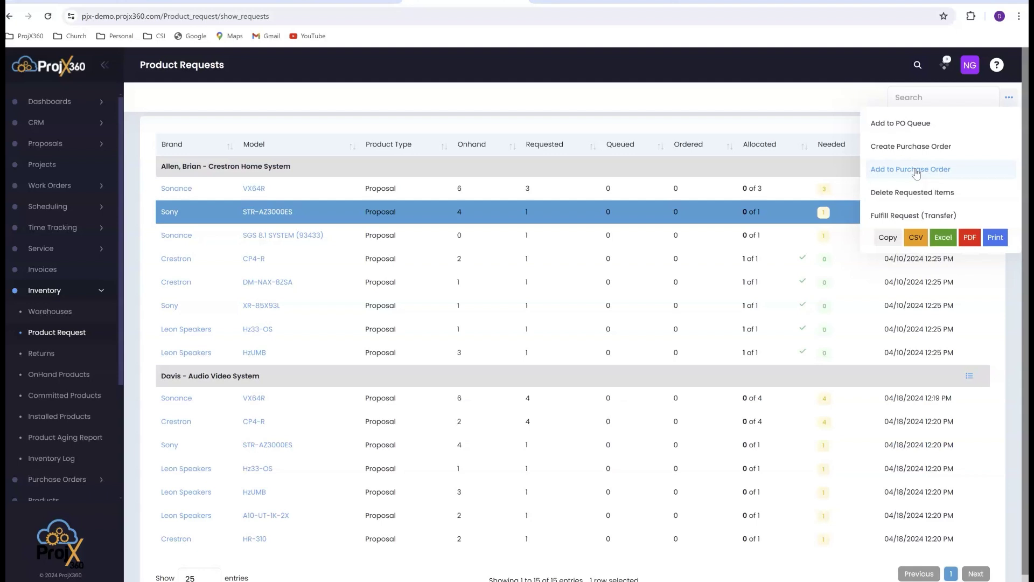
left_click(884, 227)
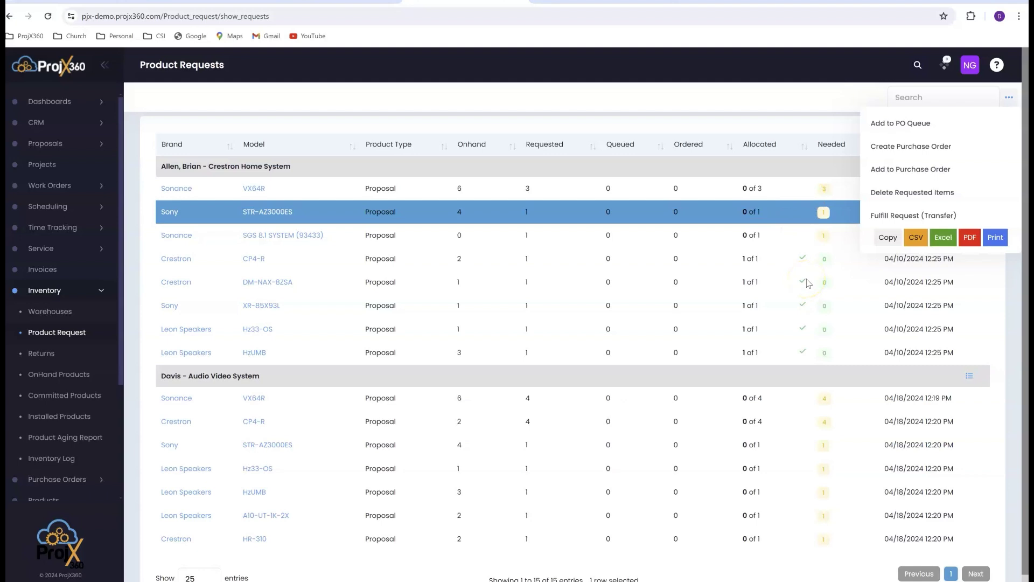
left_click(894, 224)
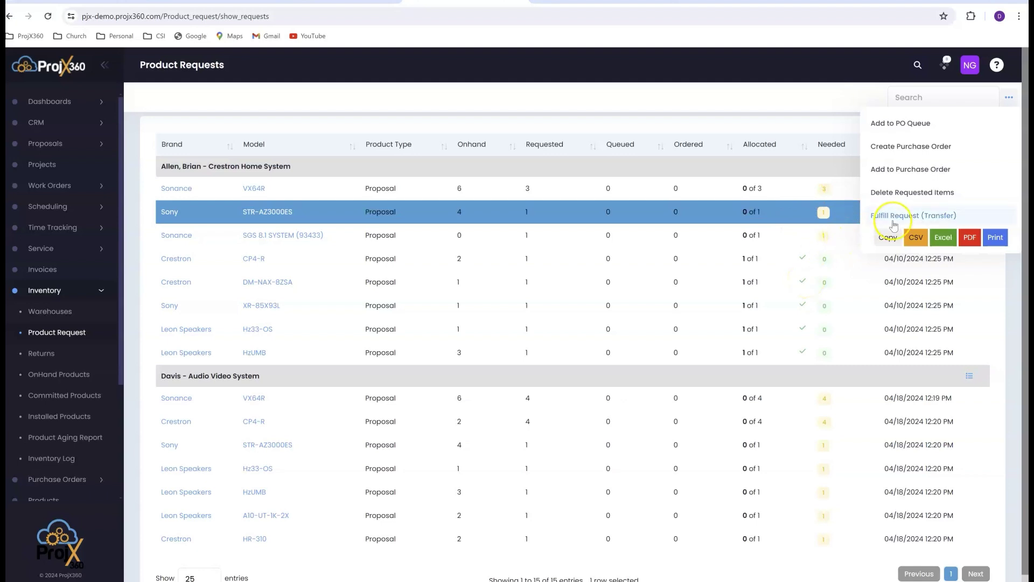
left_click(941, 218)
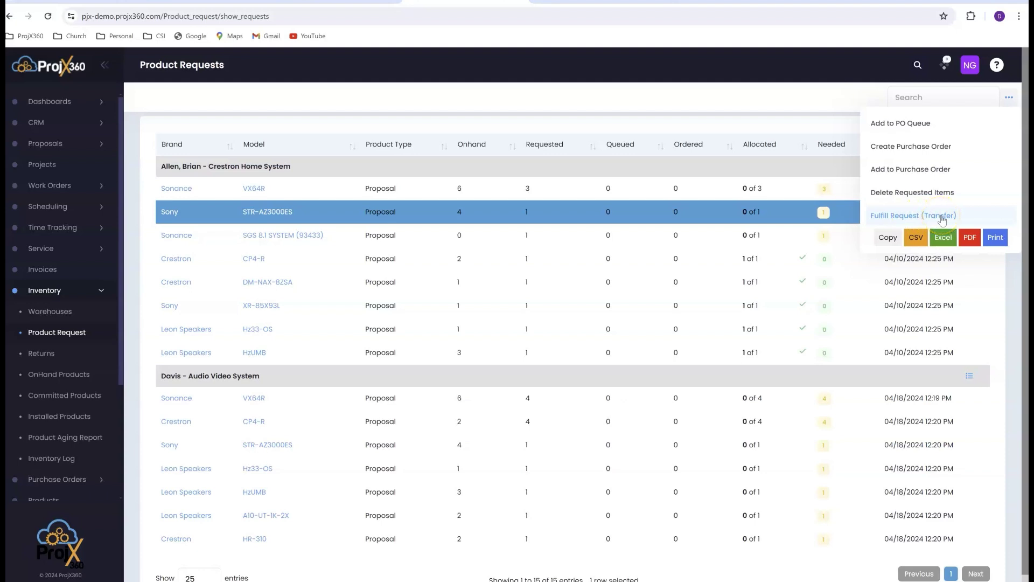
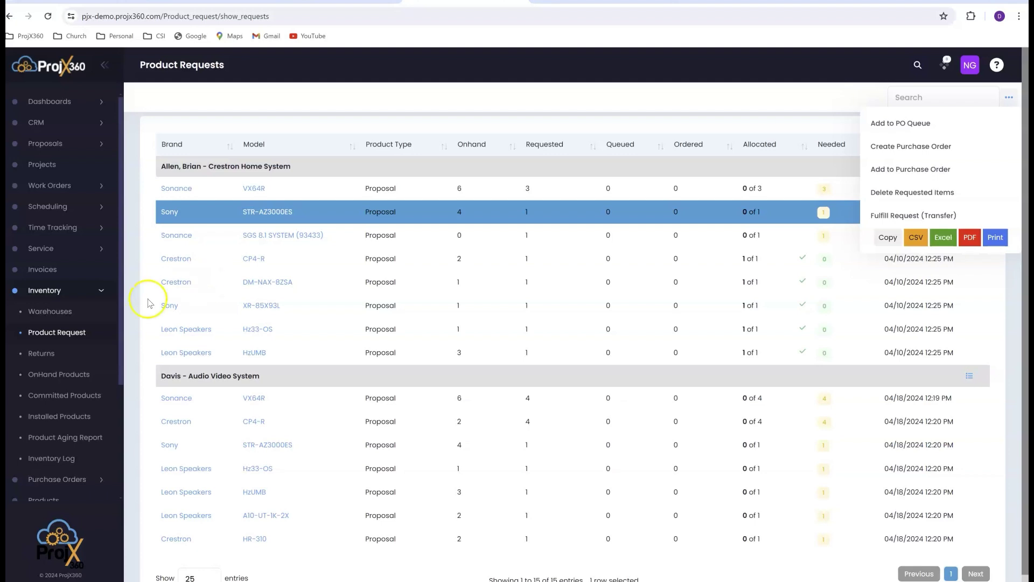
Open the custom reporting Chart Builder and choose the Client - Sales Persons and Opportunities Stages chart
scroll(65, 397, "down", 2)
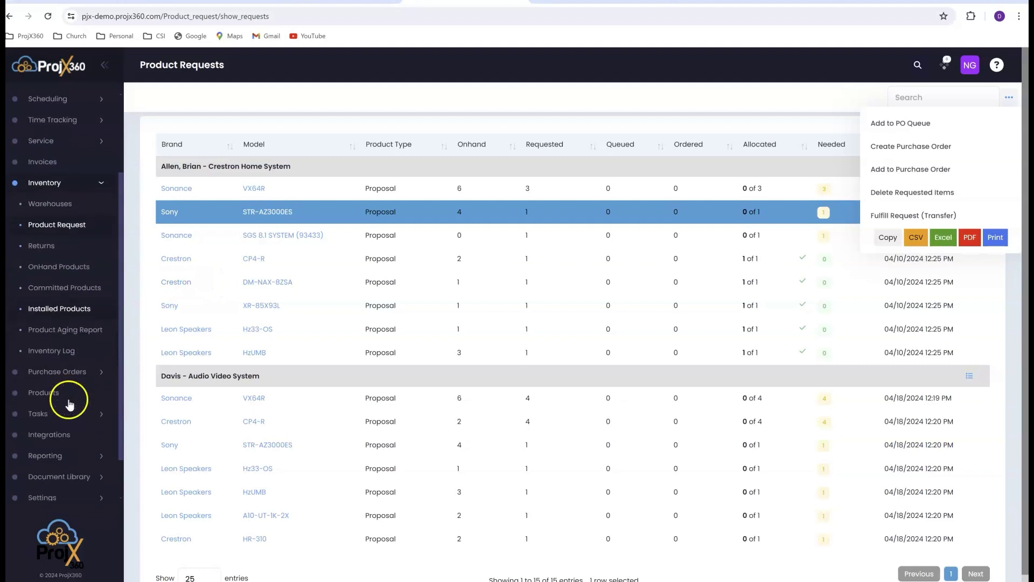
left_click(66, 456)
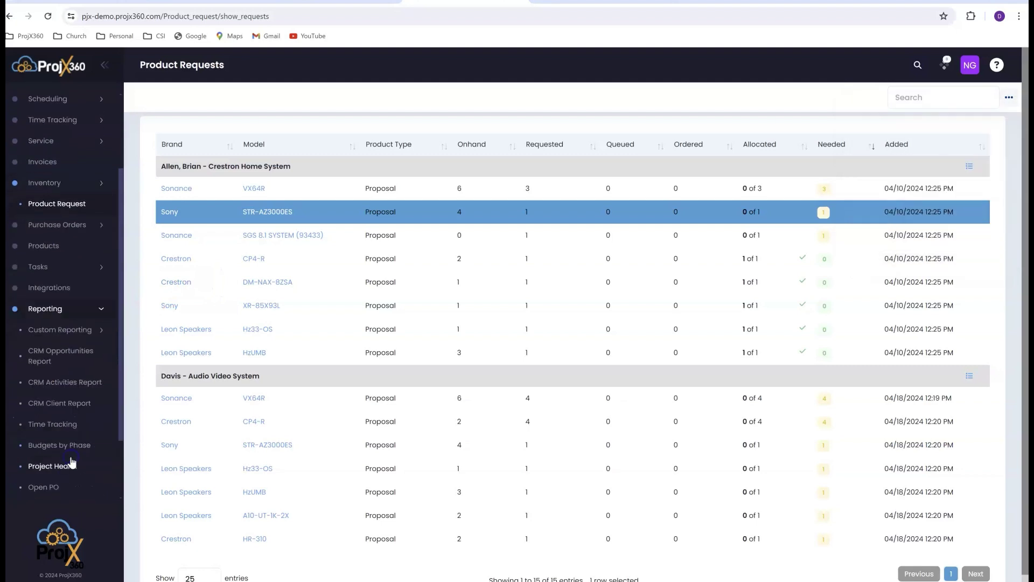
left_click(67, 333)
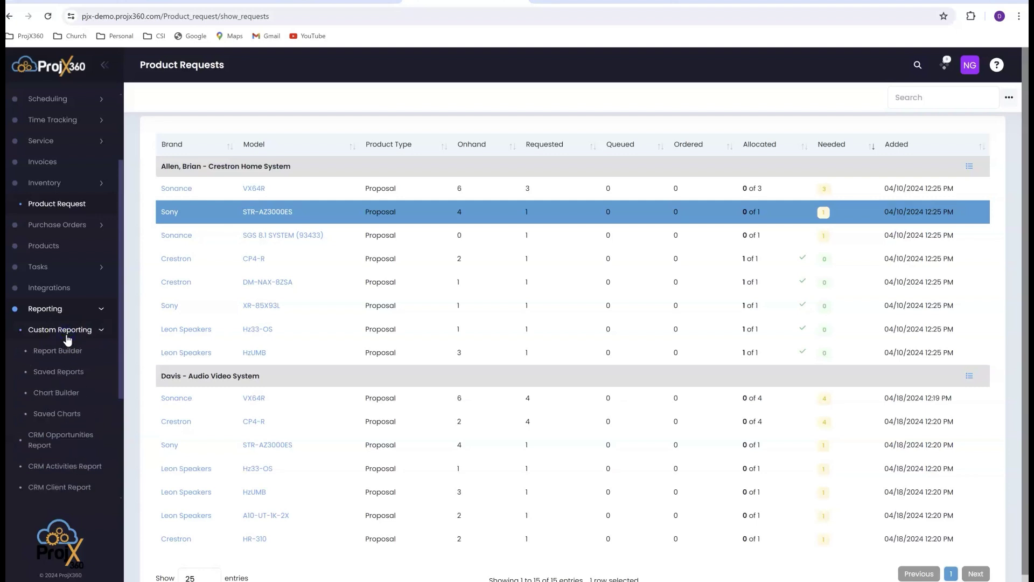
left_click(69, 392)
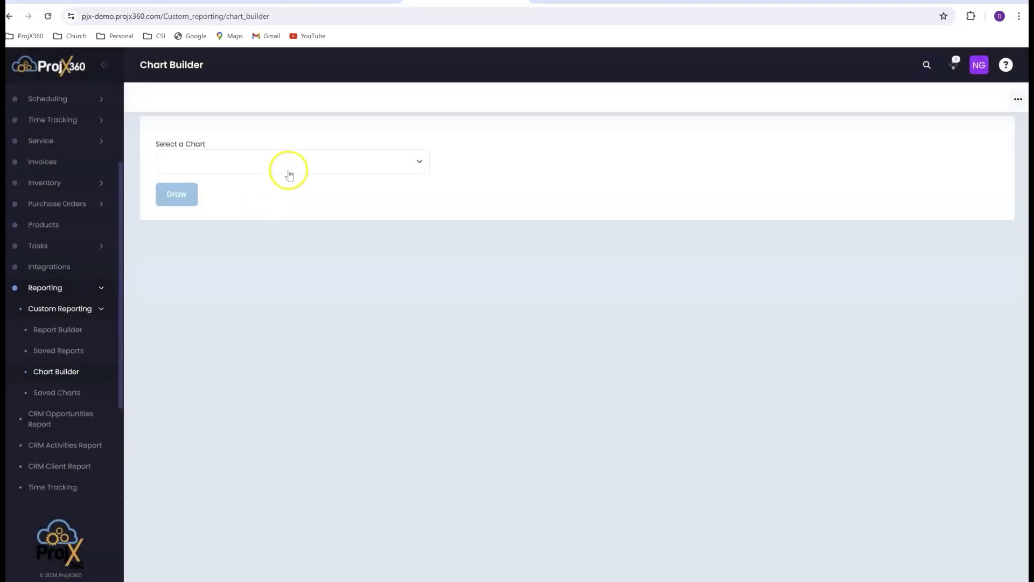
left_click(289, 172)
scroll(284, 236, "down", 5)
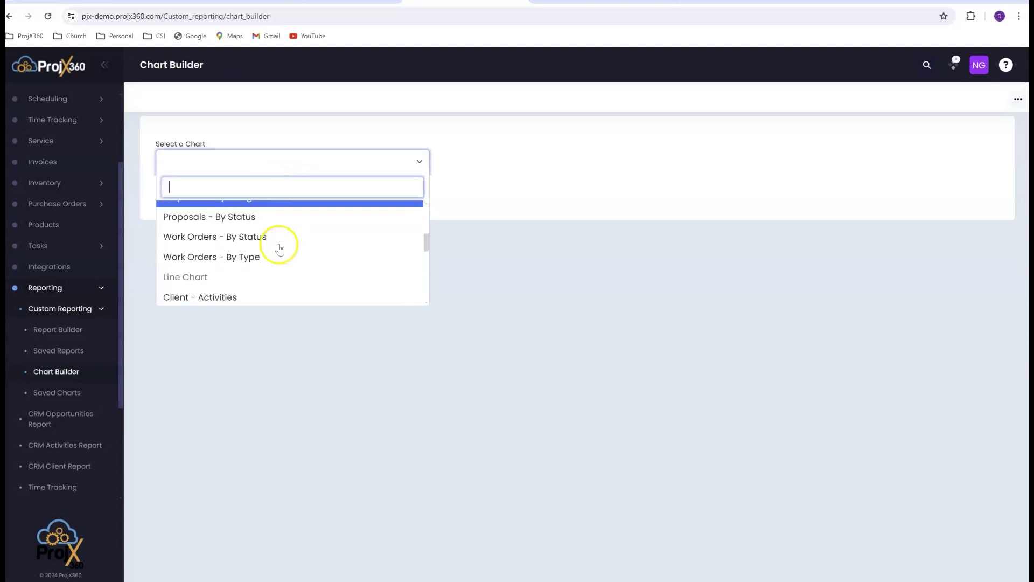
left_click(278, 283)
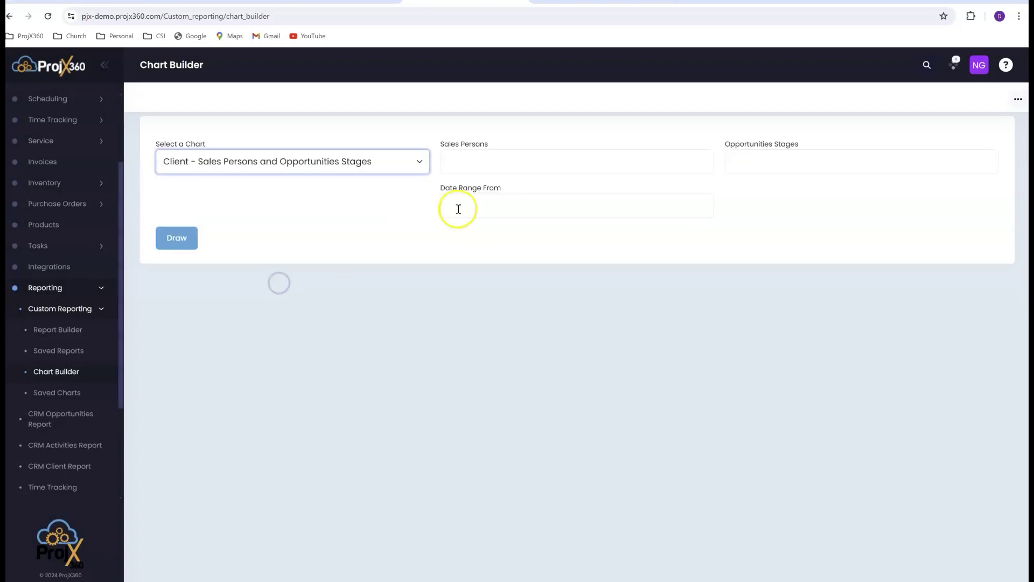
Draw the chart with Sales Persons and Opportunities Stages both set to All
left_click(500, 171)
left_click(478, 191)
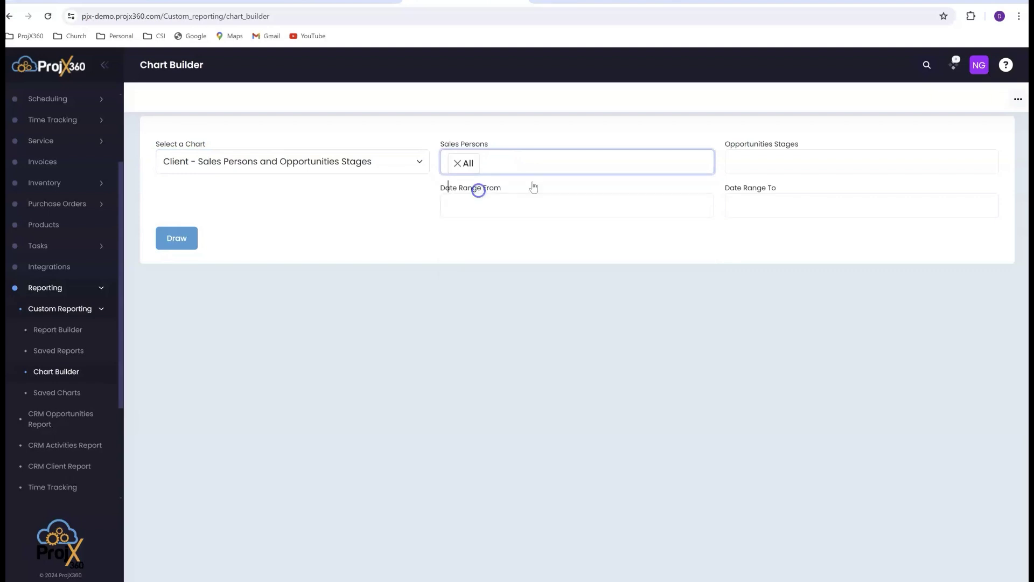
left_click(775, 158)
left_click(761, 189)
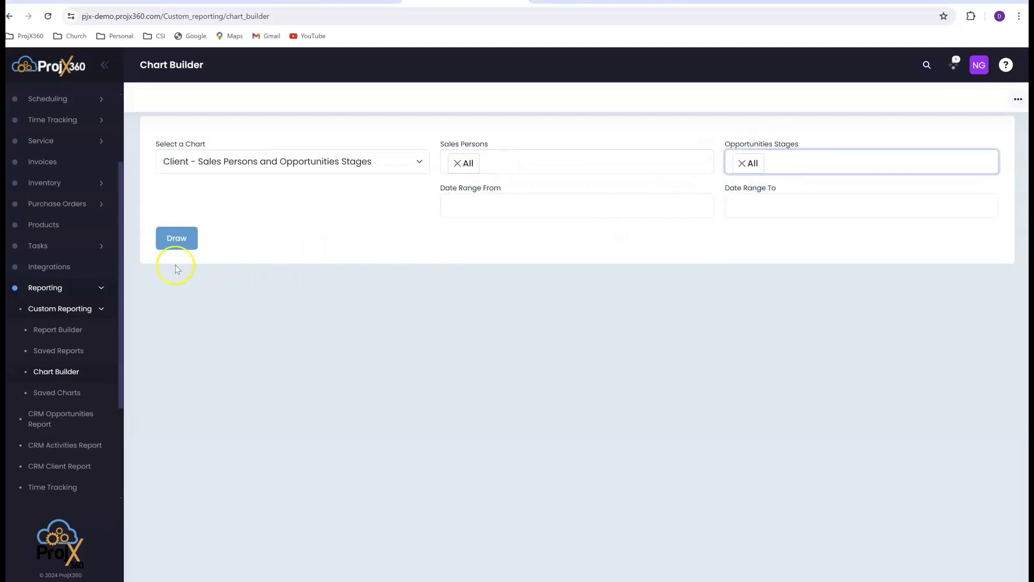
left_click(167, 239)
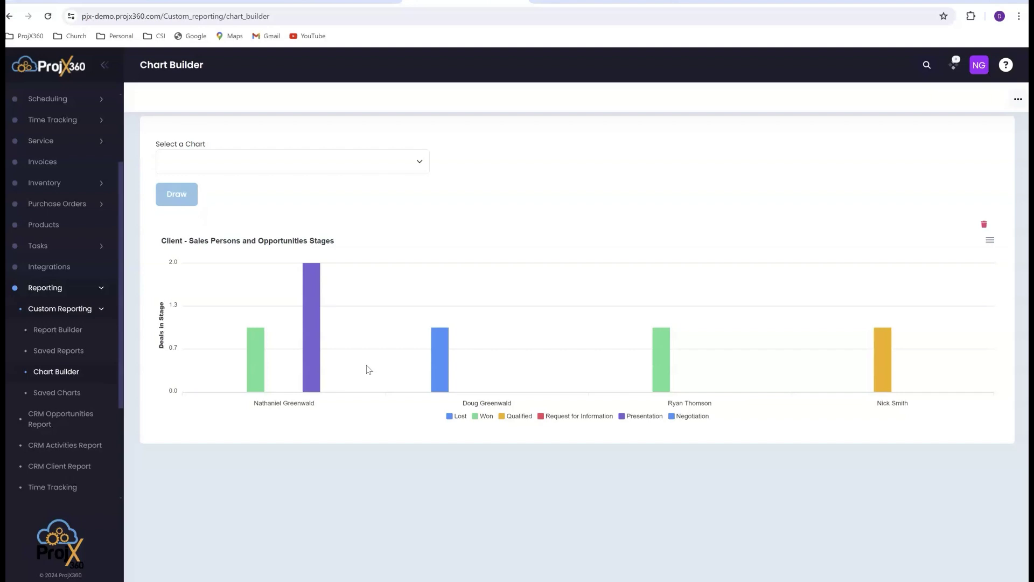
left_click(352, 373)
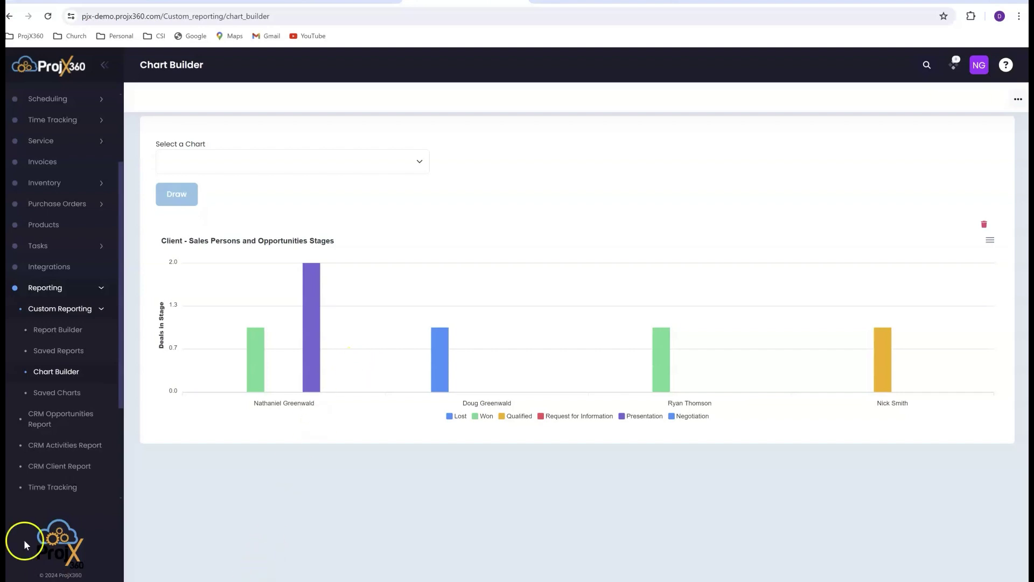